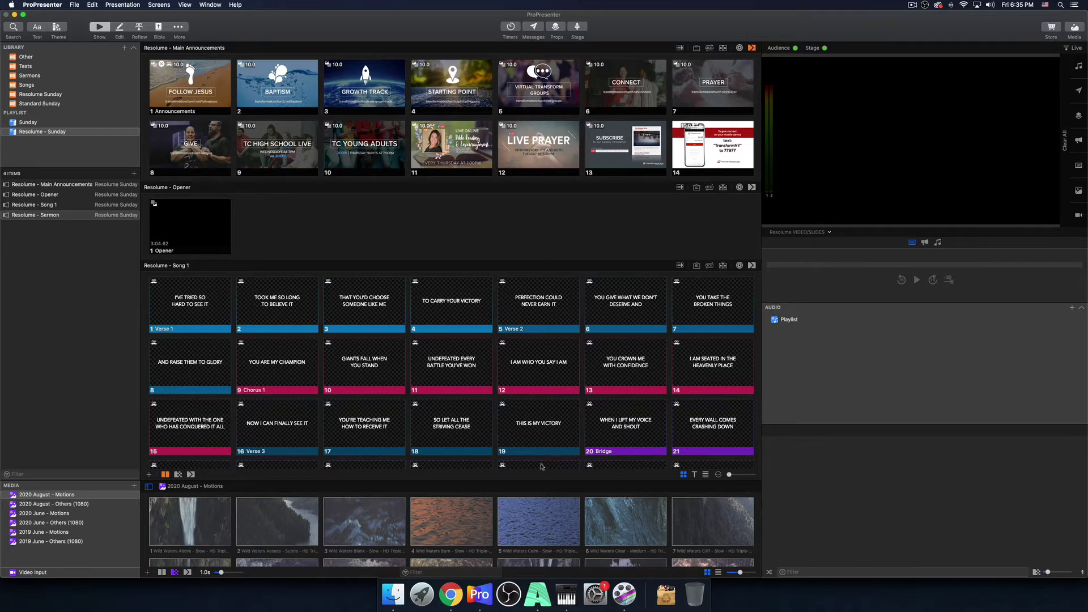
- Browse the Desktop in Finder and select the mapping_Video.drawio file
{"action": "left_click", "coordinate": [394, 595]}
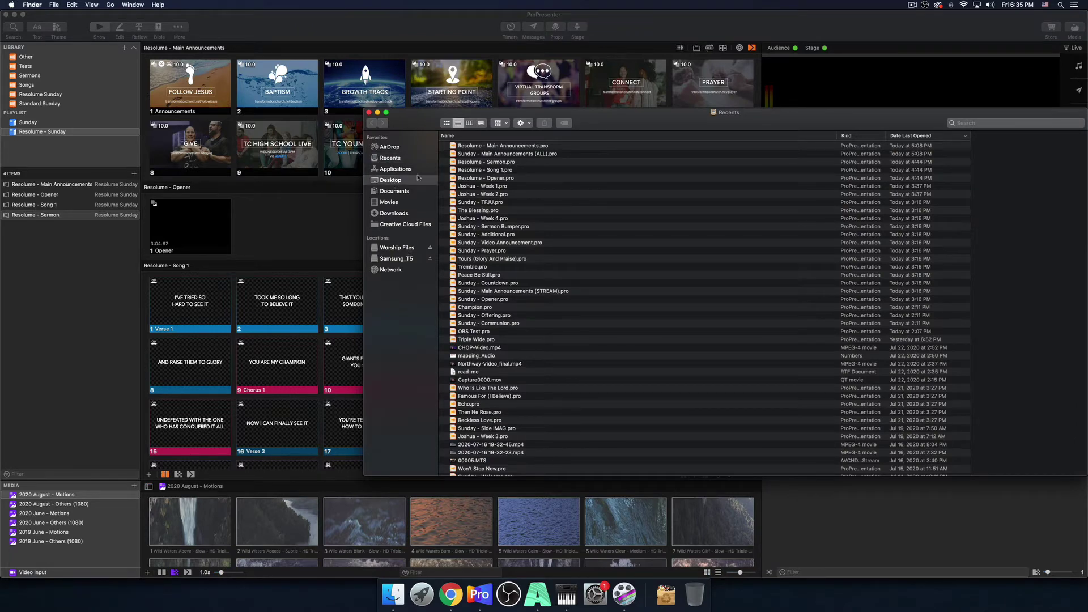
{"action": "left_click", "coordinate": [392, 180]}
{"action": "left_click", "coordinate": [501, 163]}
- Open mapping_Video.drawio and inspect the Atem box and the red MISC. Return connection
{"action": "double_click", "coordinate": [501, 164]}
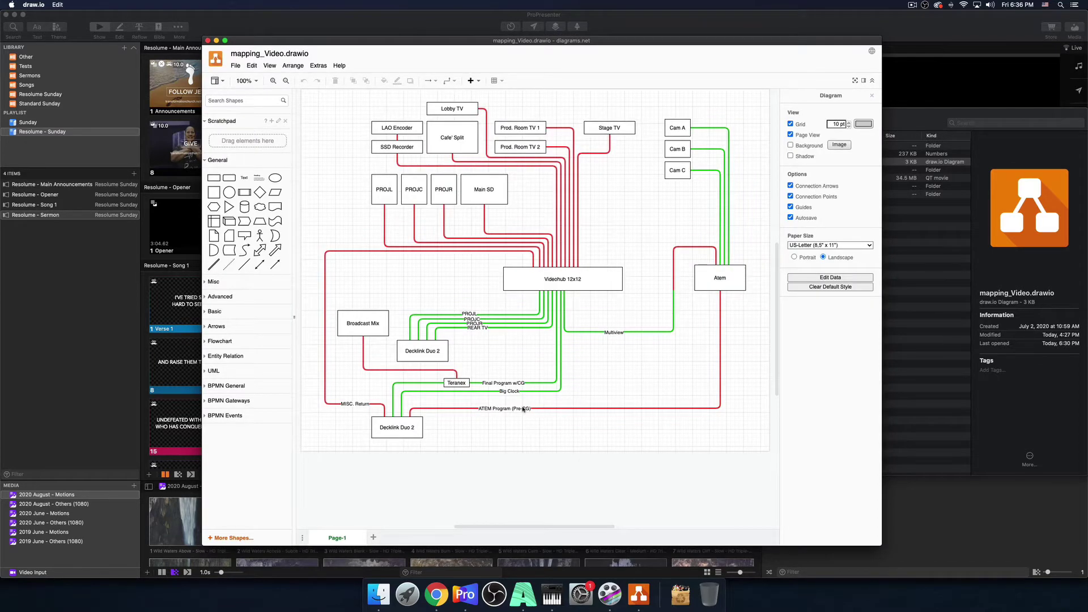
{"action": "left_click", "coordinate": [706, 275]}
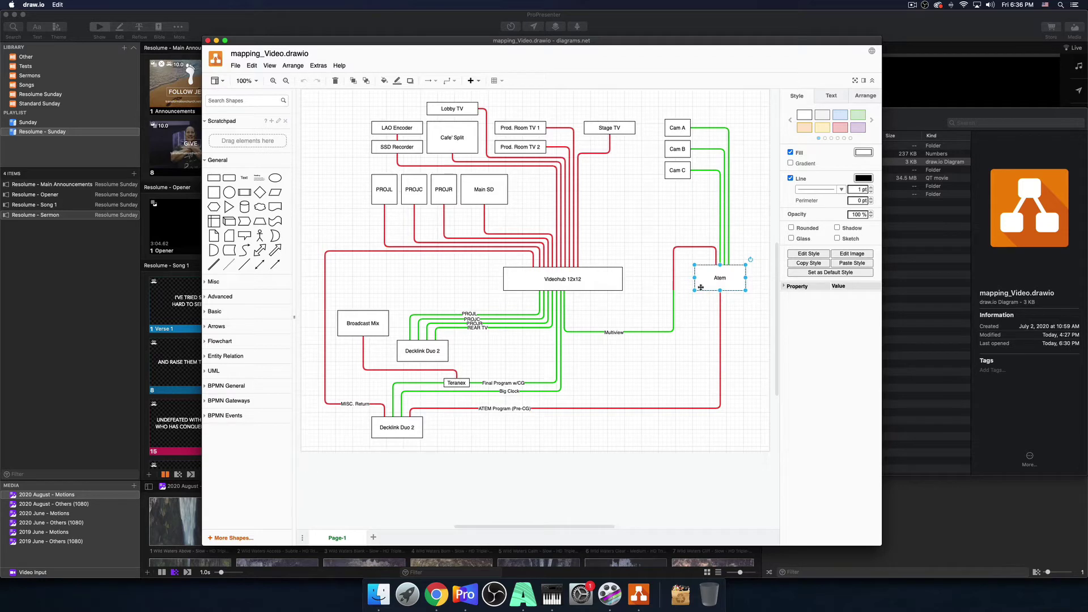
{"action": "left_click", "coordinate": [619, 375]}
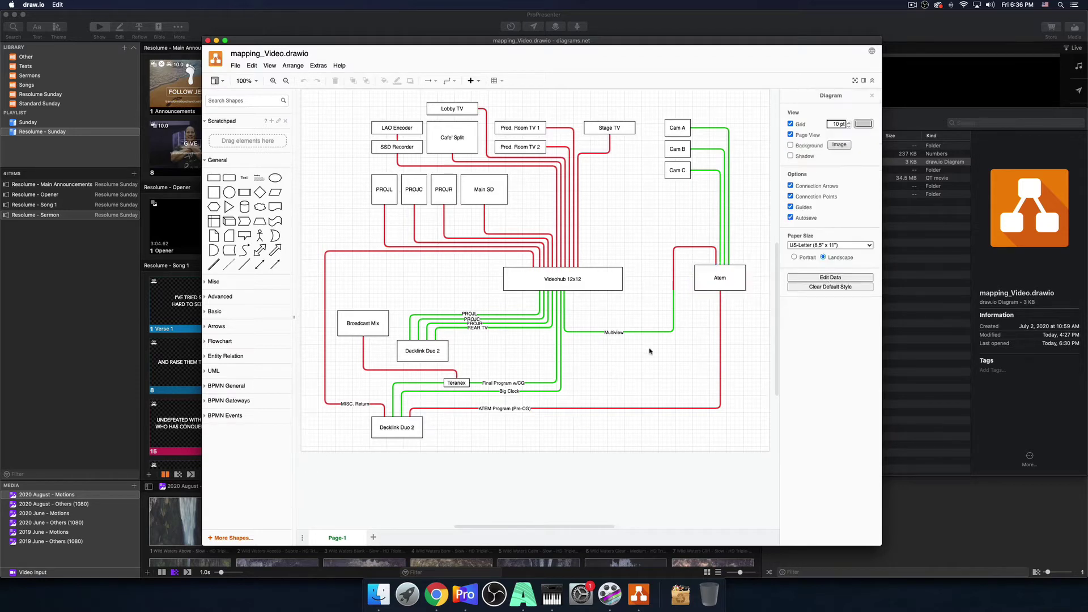
{"action": "left_click", "coordinate": [361, 250]}
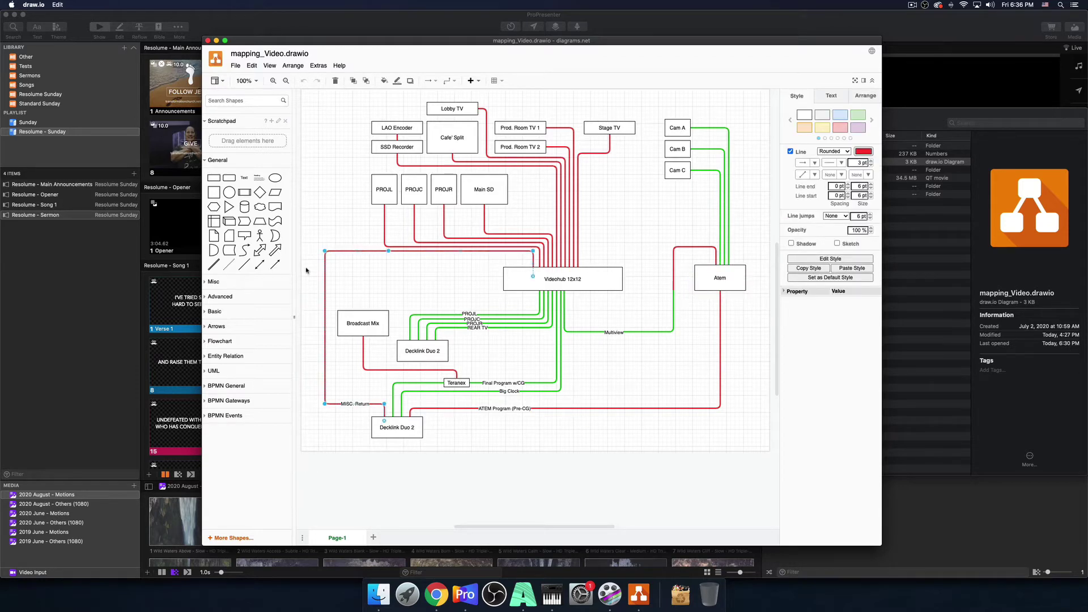
{"action": "left_click", "coordinate": [463, 299]}
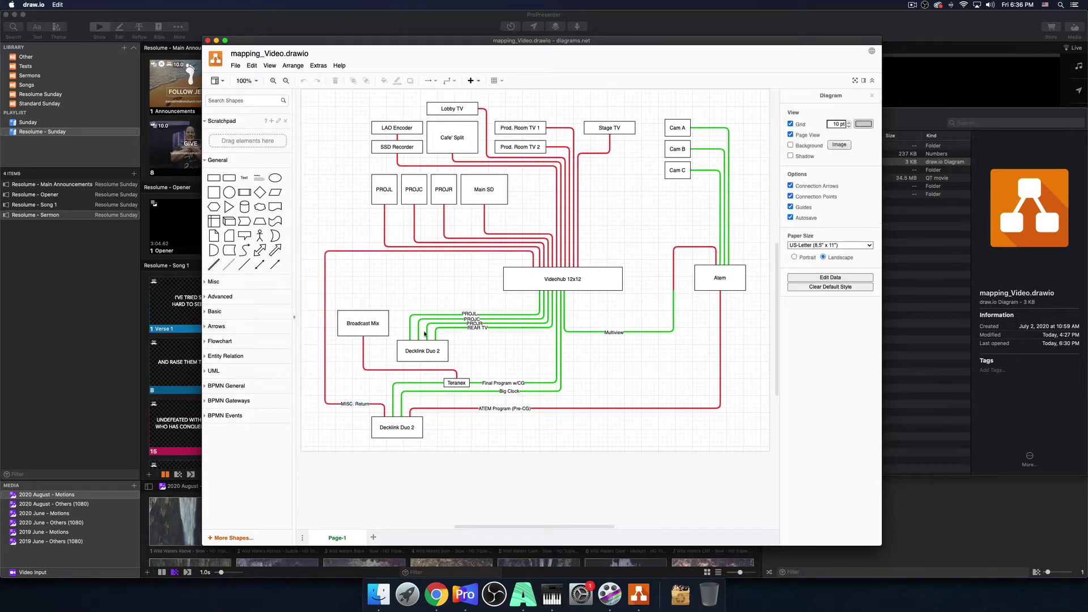
{"action": "left_click", "coordinate": [439, 251]}
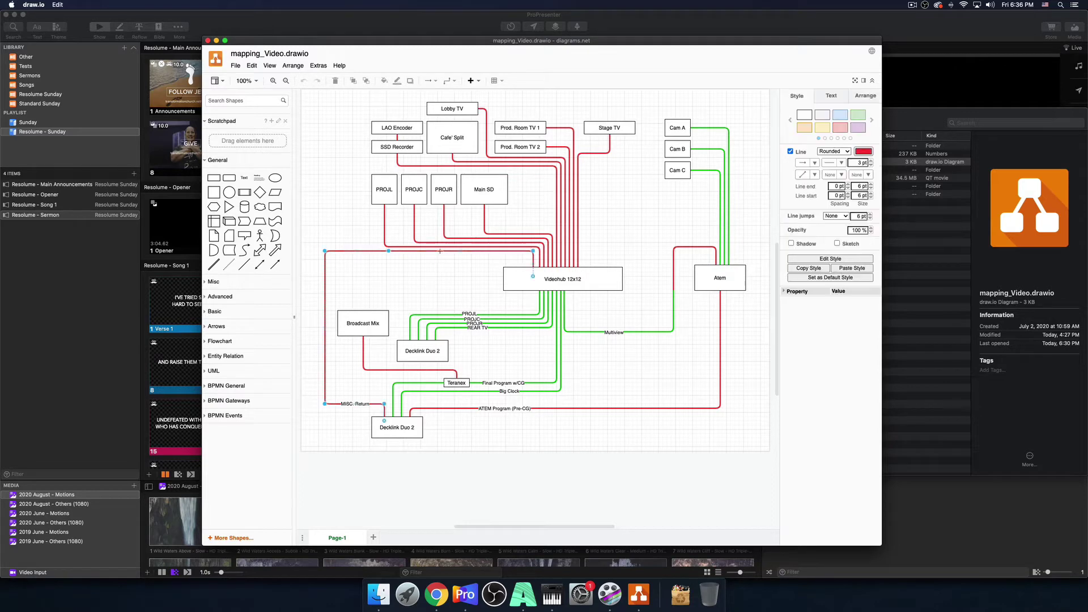
{"action": "left_click", "coordinate": [508, 263]}
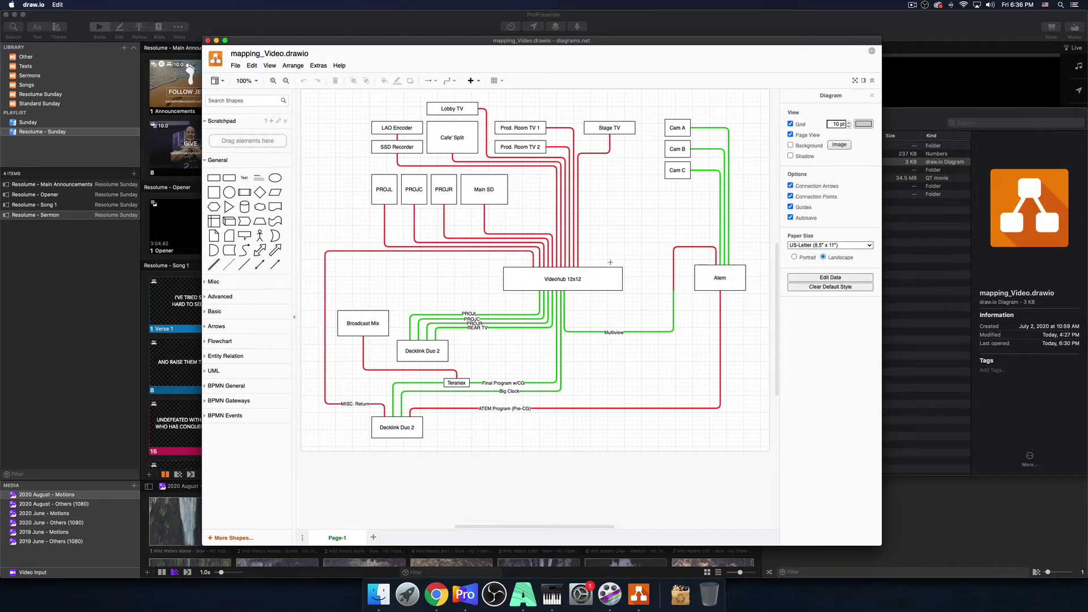
{"action": "left_click", "coordinate": [712, 280]}
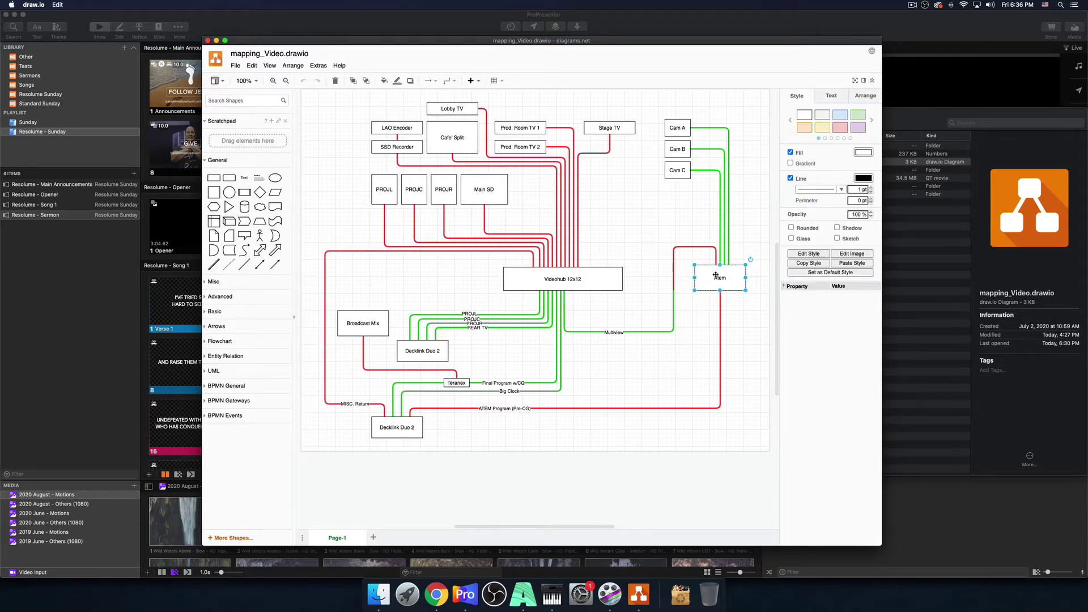
{"action": "left_click", "coordinate": [716, 277]}
{"action": "left_click", "coordinate": [584, 385]}
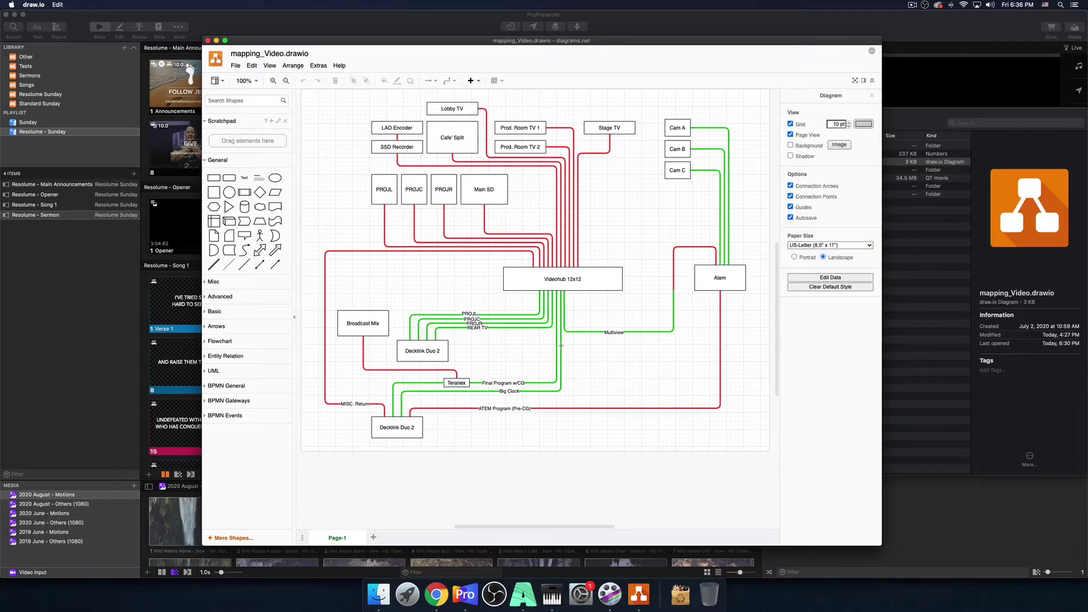
- Inspect the PROJL and PROJC links to Decklink Duo 2, the Videohub 12x12 and the top output boxes
{"action": "left_click", "coordinate": [515, 315]}
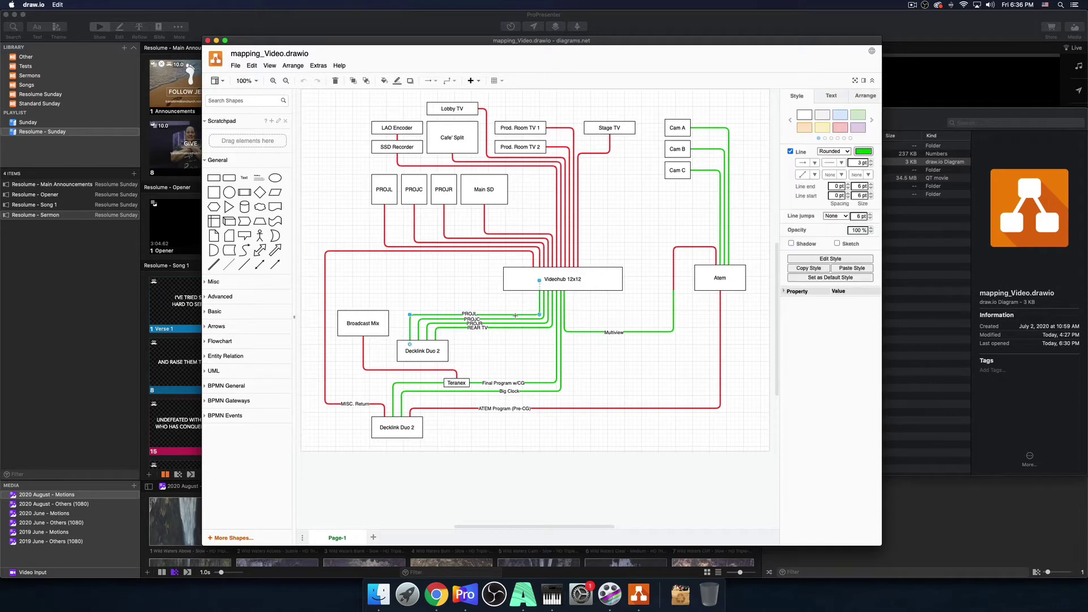
{"action": "left_click", "coordinate": [515, 319]}
{"action": "left_click", "coordinate": [512, 313]}
{"action": "left_click", "coordinate": [521, 365]}
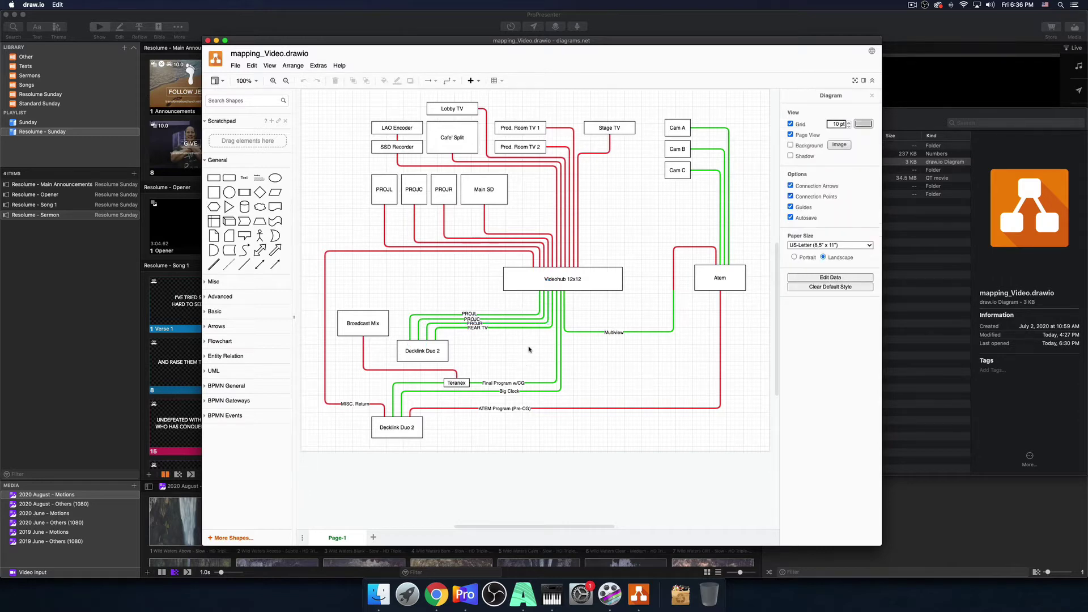
{"action": "left_click", "coordinate": [553, 280]}
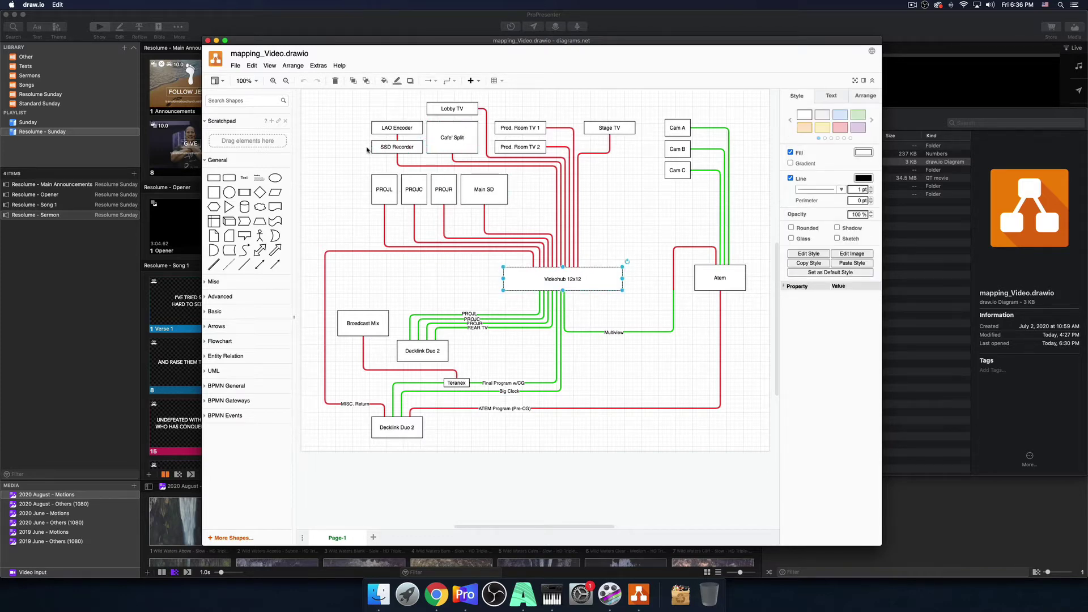
{"action": "left_click_drag", "start_coordinate": [349, 98], "coordinate": [493, 171]}
{"action": "left_click", "coordinate": [335, 167]}
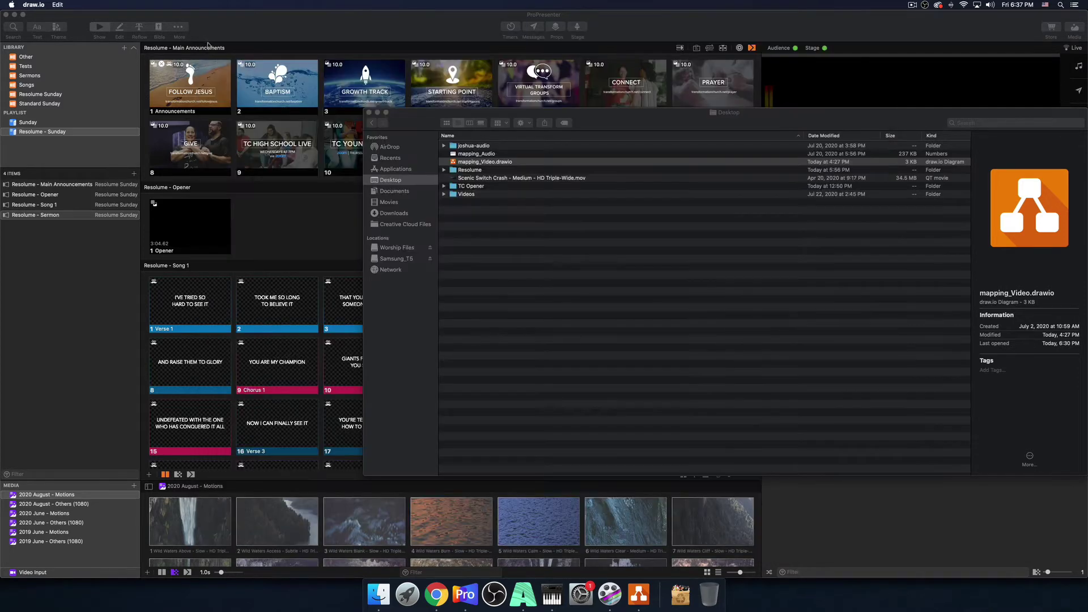
- Close the diagram and switch ProPresenter's audience preview from Graphics to OBS
{"action": "left_click", "coordinate": [207, 41]}
{"action": "left_click", "coordinate": [308, 229]}
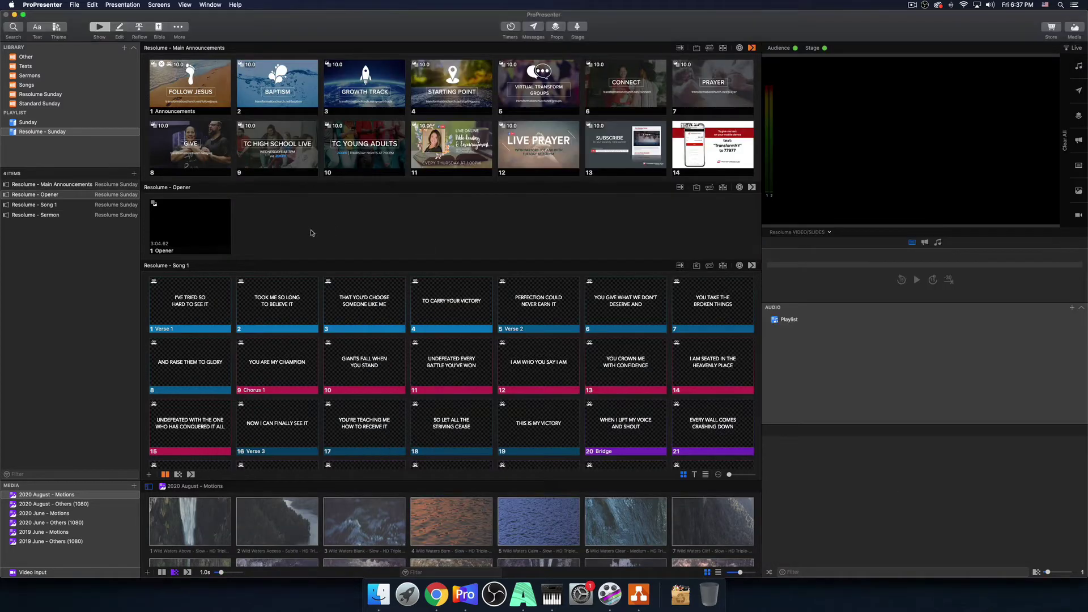
{"action": "left_click", "coordinate": [827, 233]}
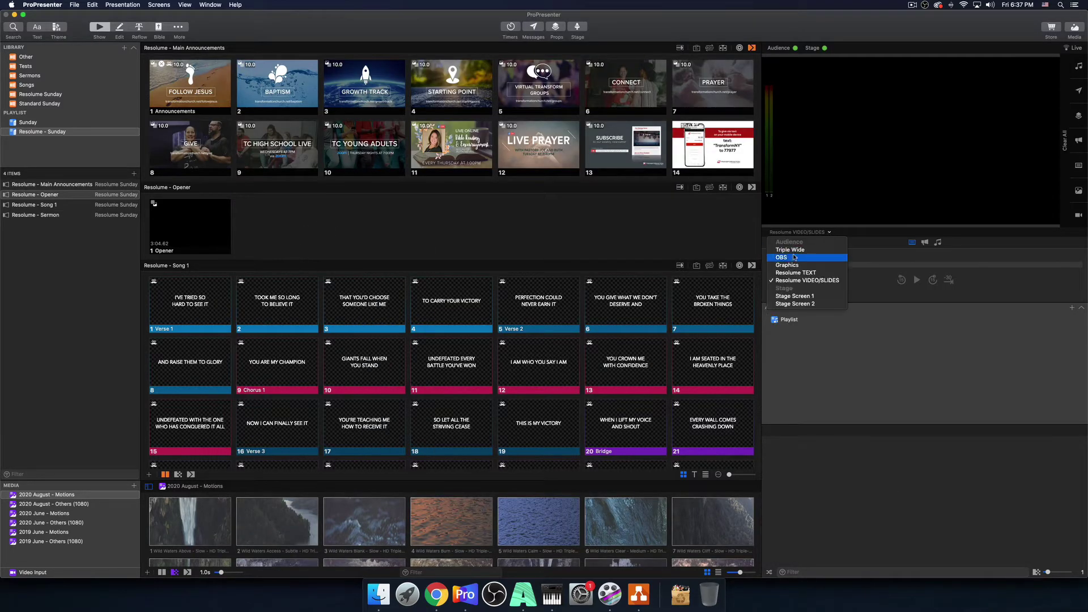
{"action": "left_click", "coordinate": [793, 266]}
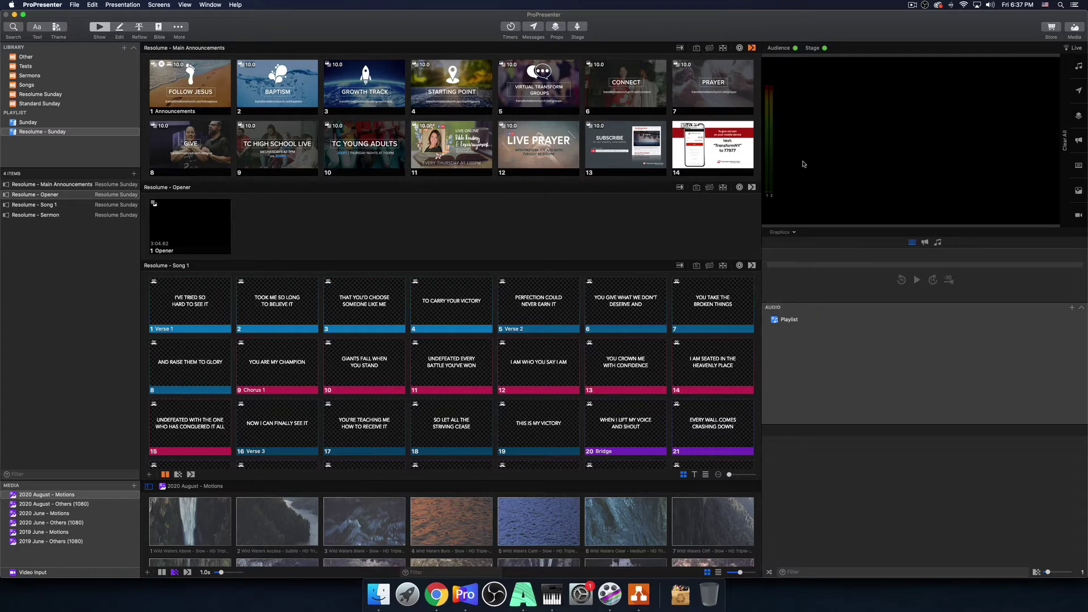
{"action": "left_click", "coordinate": [797, 233]}
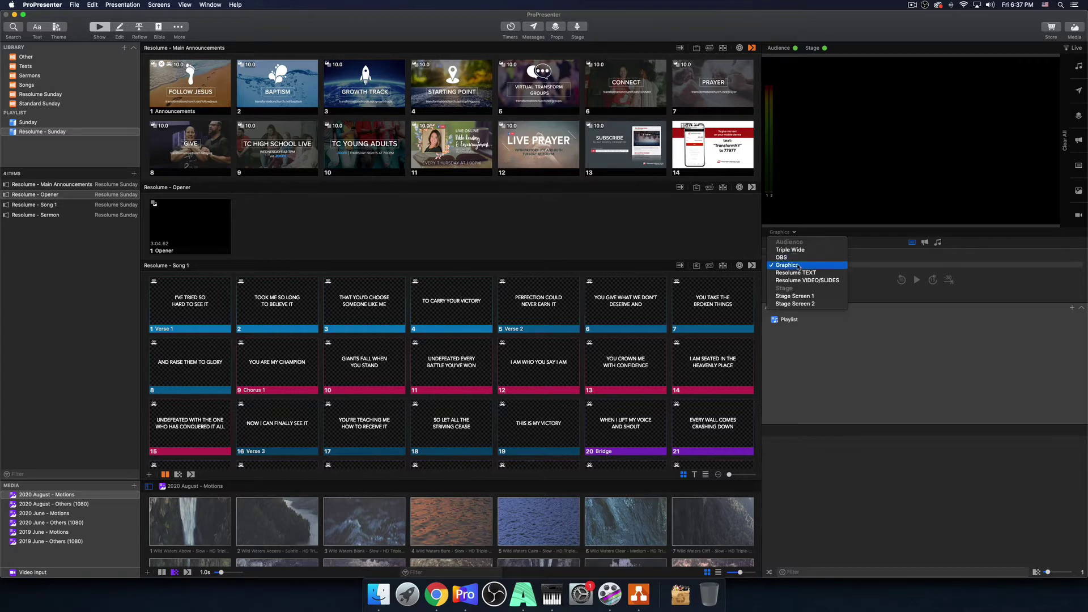
{"action": "left_click", "coordinate": [793, 257]}
- Put the 'TOOK ME SO LONG TO BELIEVE IT' slide live, keeping the OBS preview
{"action": "left_click", "coordinate": [290, 315]}
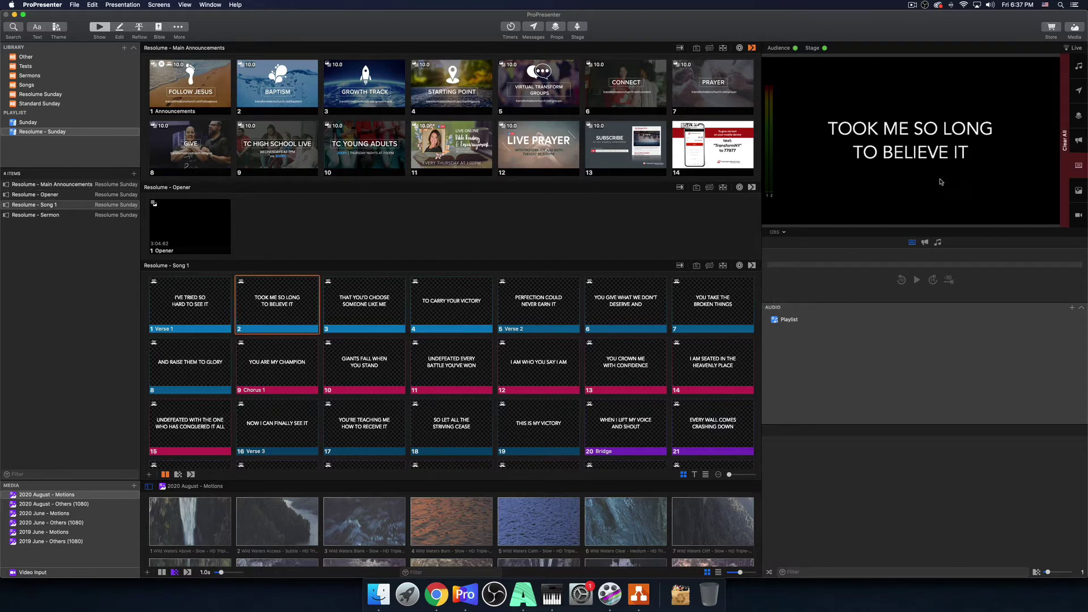
{"action": "left_click", "coordinate": [779, 232]}
{"action": "left_click", "coordinate": [784, 258]}
- In the Resolume look, give OBS the Stock > Capture > TC Default theme and make it live
{"action": "left_click", "coordinate": [185, 5]}
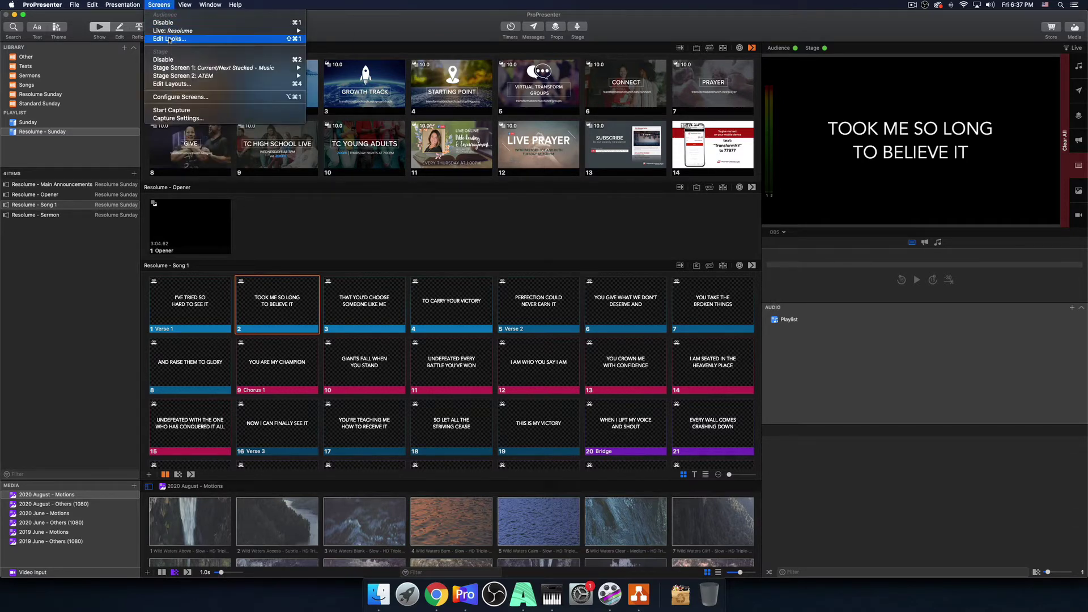
{"action": "left_click", "coordinate": [170, 35]}
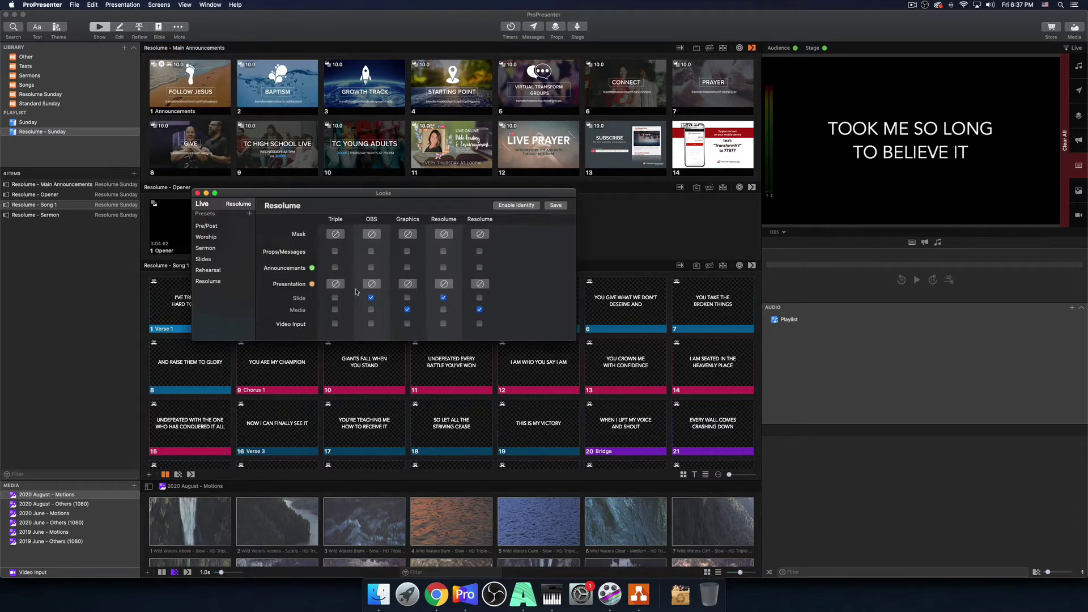
{"action": "left_click", "coordinate": [208, 281]}
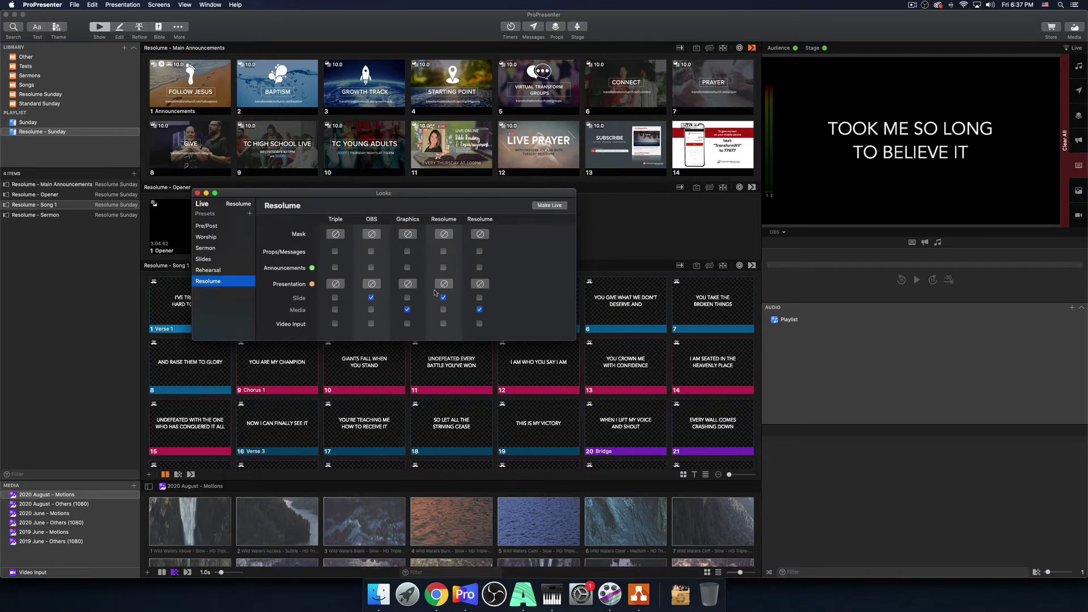
{"action": "left_click", "coordinate": [403, 284]}
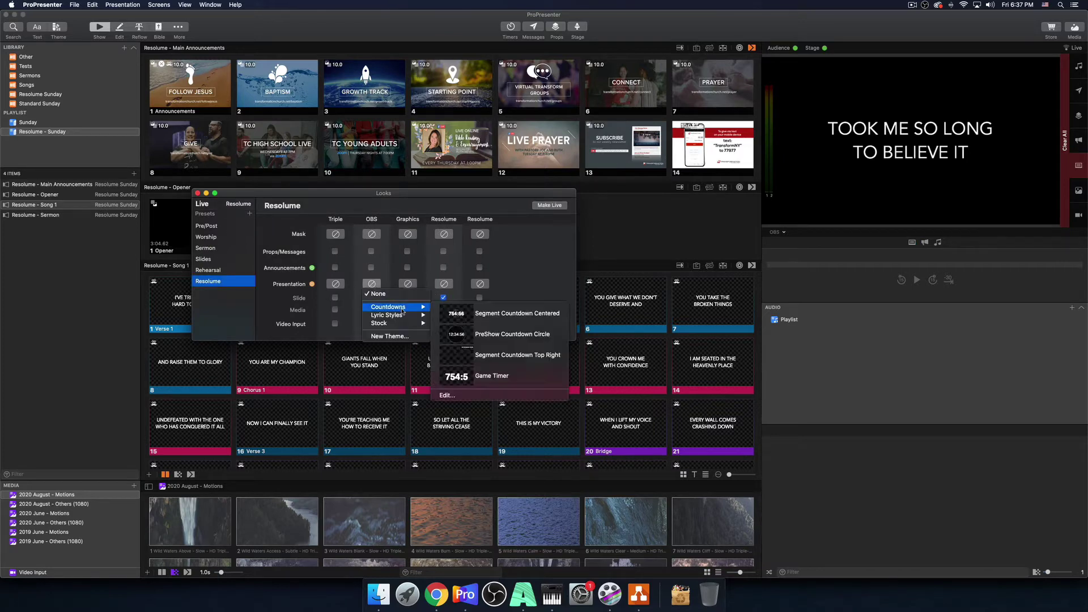
{"action": "mouse_move", "coordinate": [399, 323]}
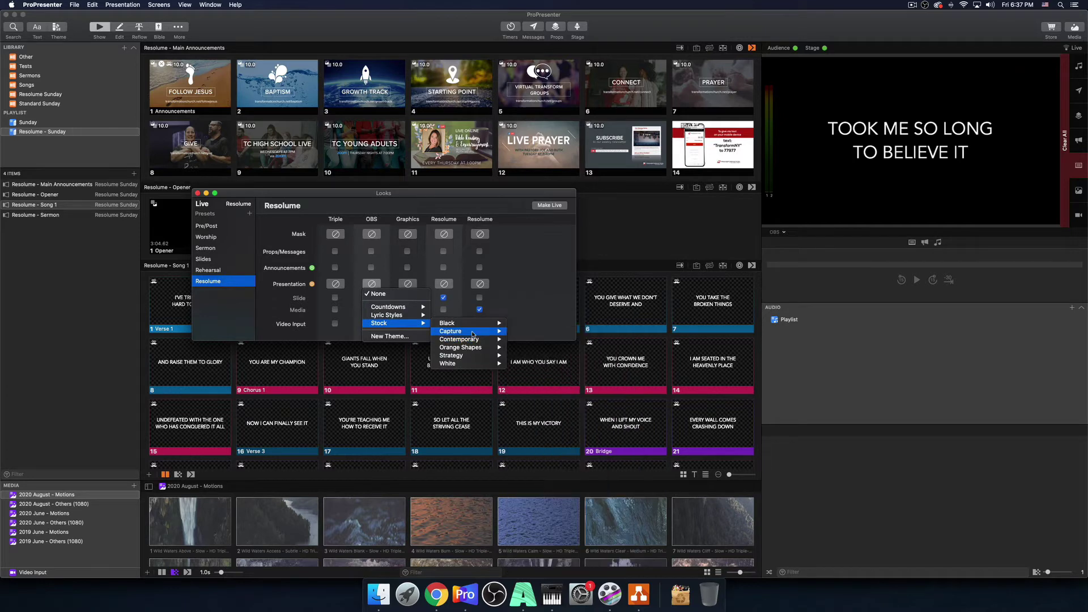
{"action": "mouse_move", "coordinate": [474, 334]}
{"action": "left_click", "coordinate": [543, 528]}
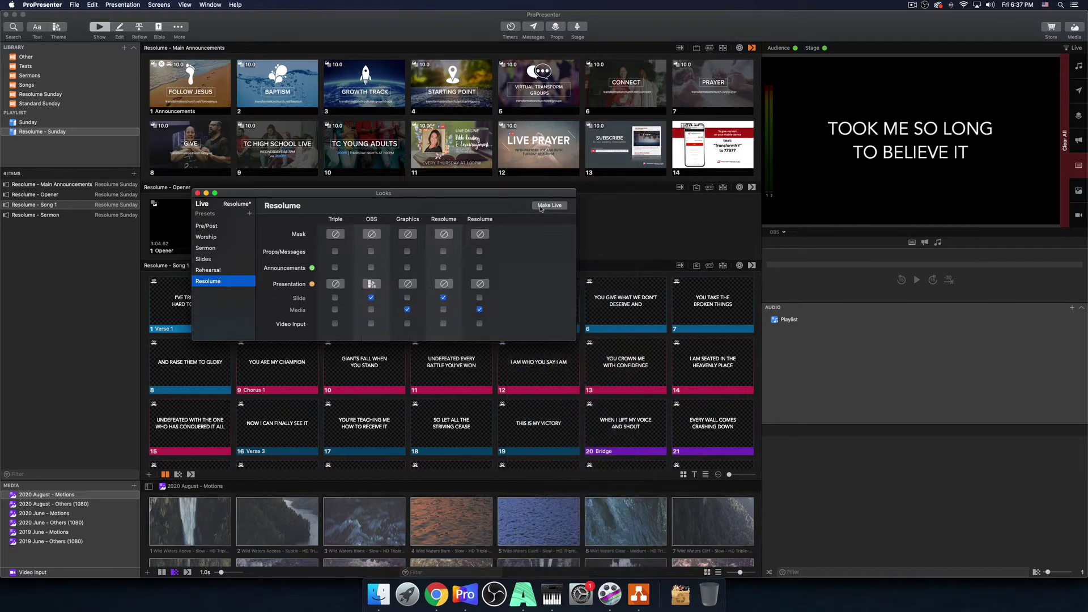
{"action": "left_click", "coordinate": [544, 205]}
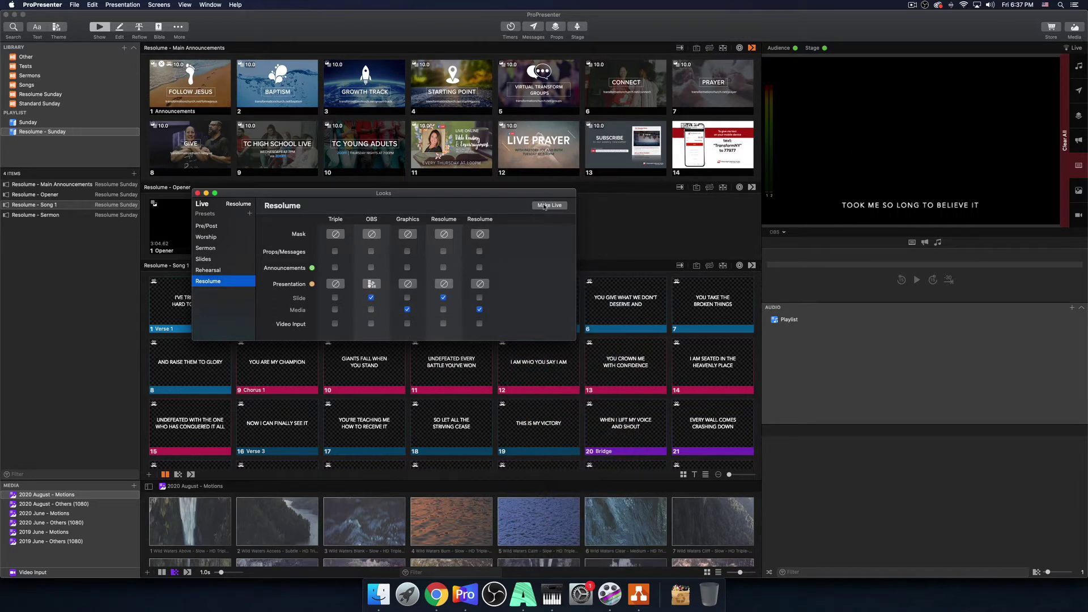
{"action": "left_click", "coordinate": [197, 193]}
- Send the first verse live, preview Graphics, play the Opener video, then clear all
{"action": "left_click", "coordinate": [213, 301]}
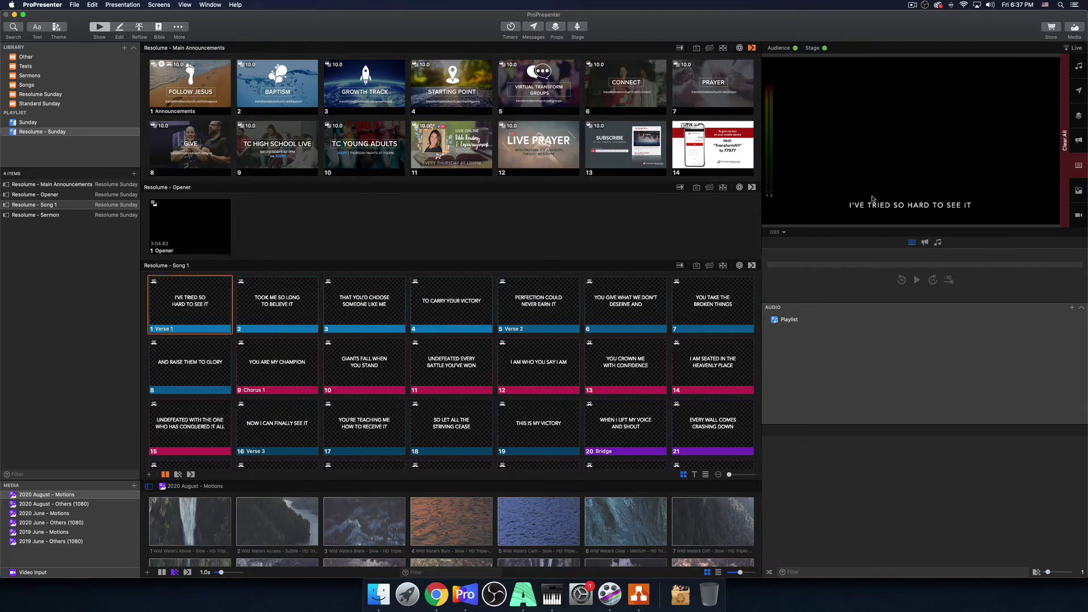
{"action": "left_click", "coordinate": [776, 233]}
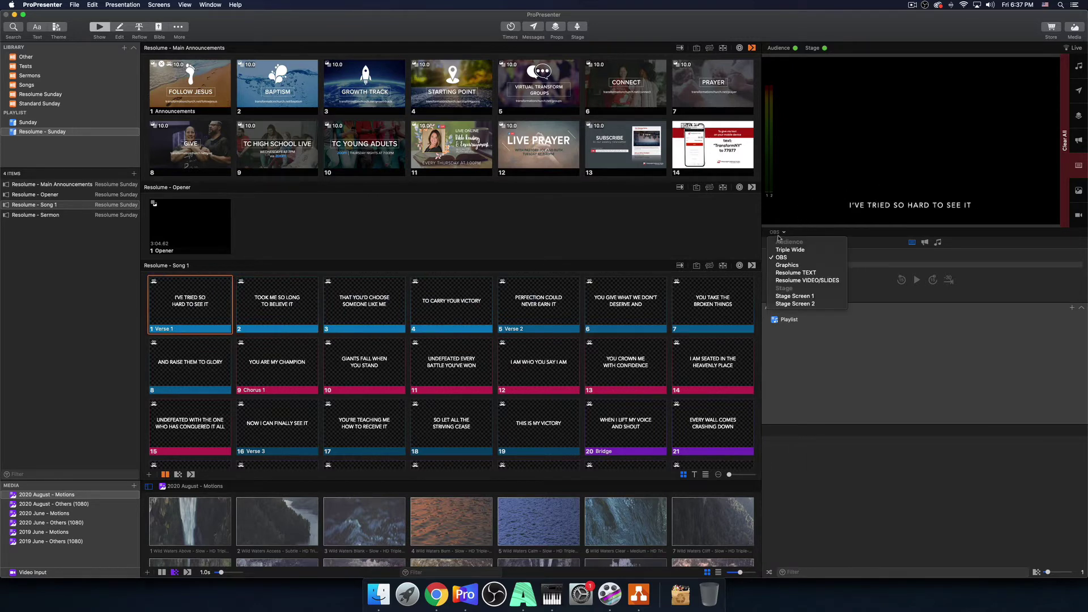
{"action": "left_click", "coordinate": [788, 264]}
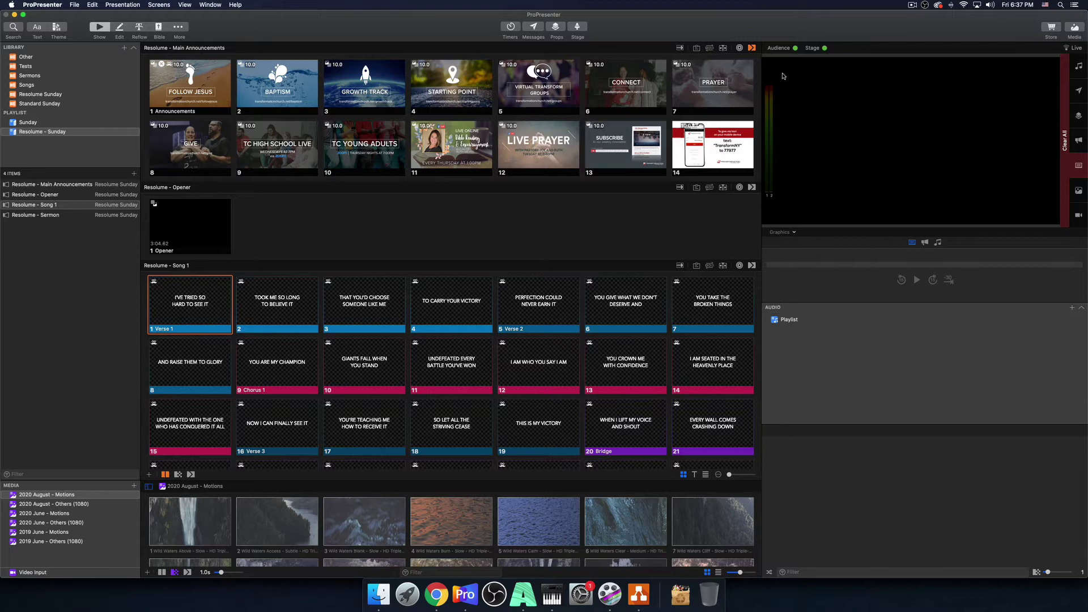
{"action": "left_click", "coordinate": [209, 240]}
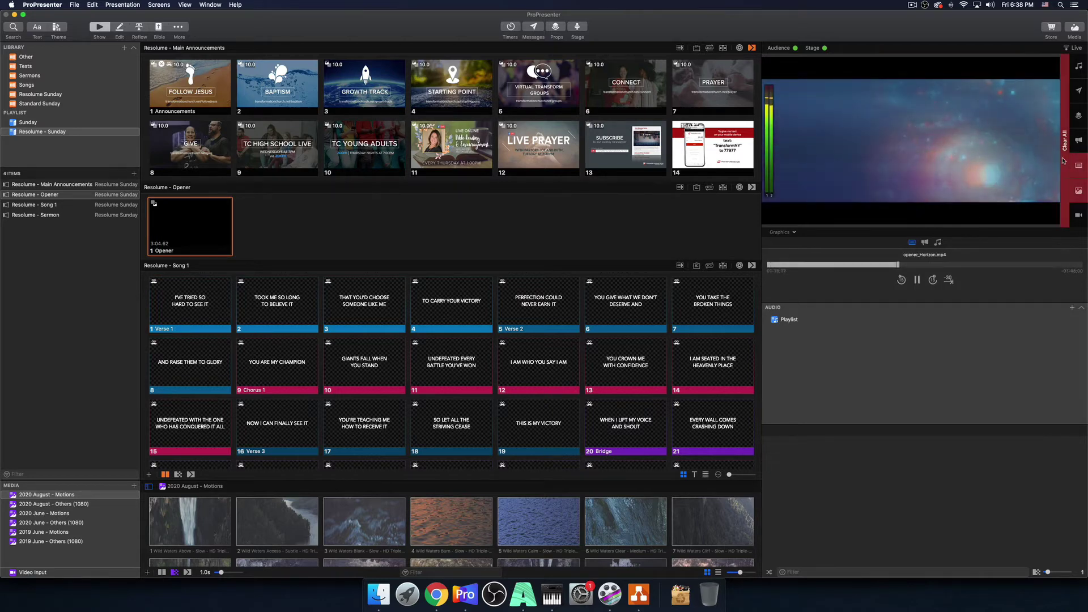
{"action": "left_click", "coordinate": [1063, 160]}
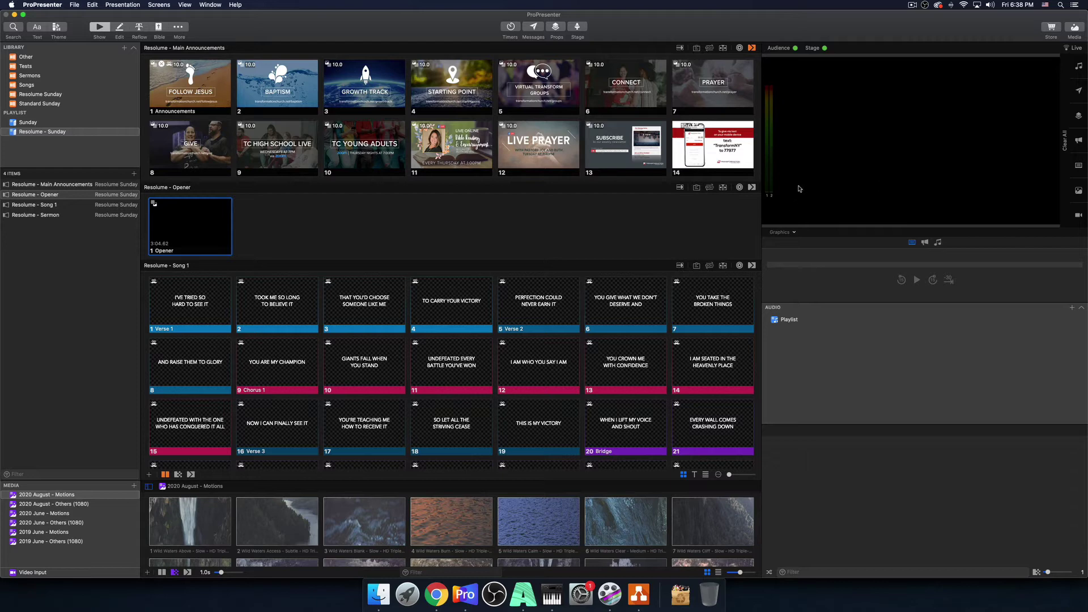
- Put the JOSHUA sermon slide live, then clear the output to black
{"action": "scroll", "coordinate": [286, 284], "scroll_direction": "down", "scroll_amount": 5}
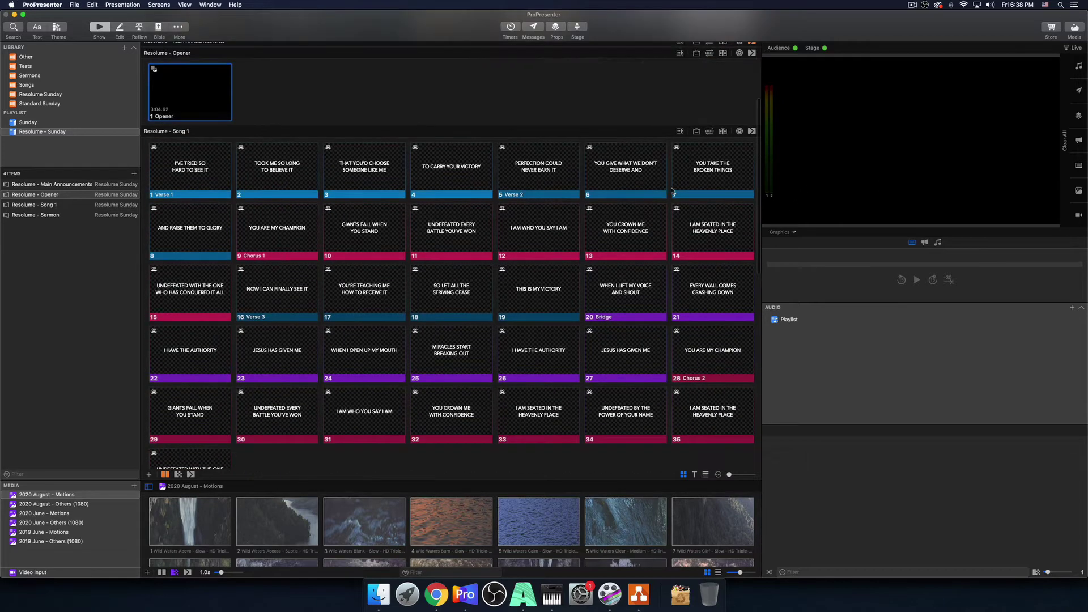
{"action": "scroll", "coordinate": [230, 184], "scroll_direction": "down", "scroll_amount": 10}
{"action": "scroll", "coordinate": [215, 283], "scroll_direction": "up", "scroll_amount": 5}
{"action": "scroll", "coordinate": [212, 318], "scroll_direction": "down", "scroll_amount": 5}
{"action": "left_click", "coordinate": [210, 315]}
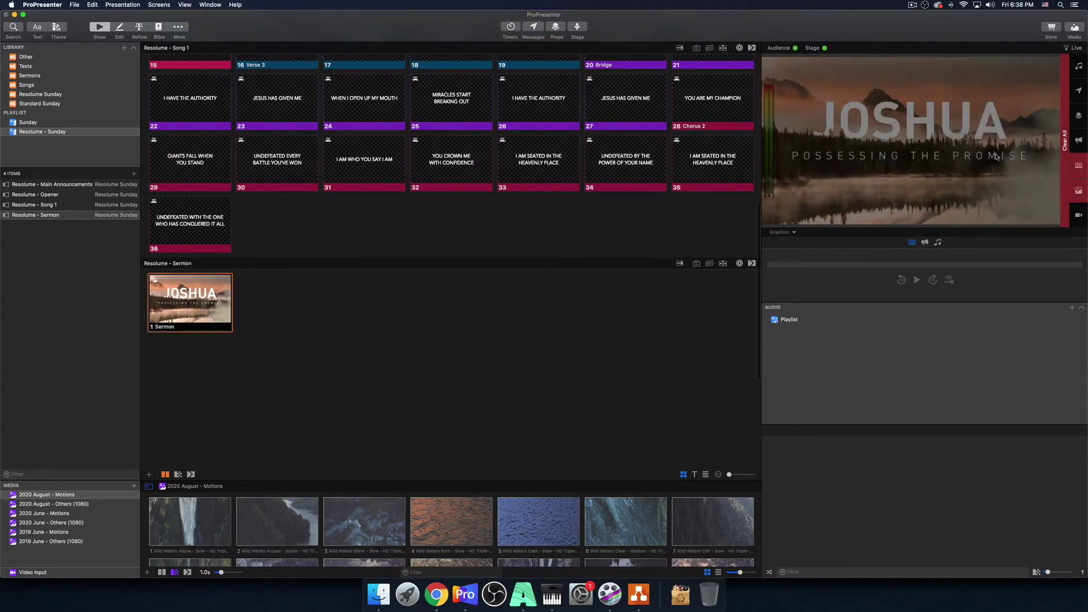
{"action": "left_click", "coordinate": [1064, 156]}
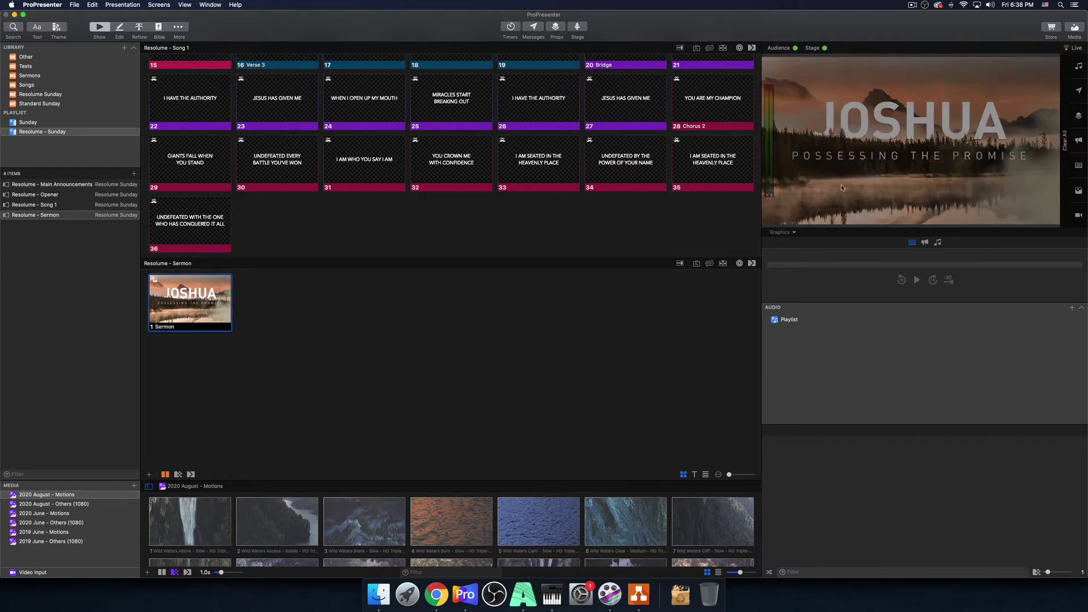
{"action": "scroll", "coordinate": [673, 244], "scroll_direction": "up", "scroll_amount": 2}
{"action": "scroll", "coordinate": [673, 245], "scroll_direction": "up", "scroll_amount": 5}
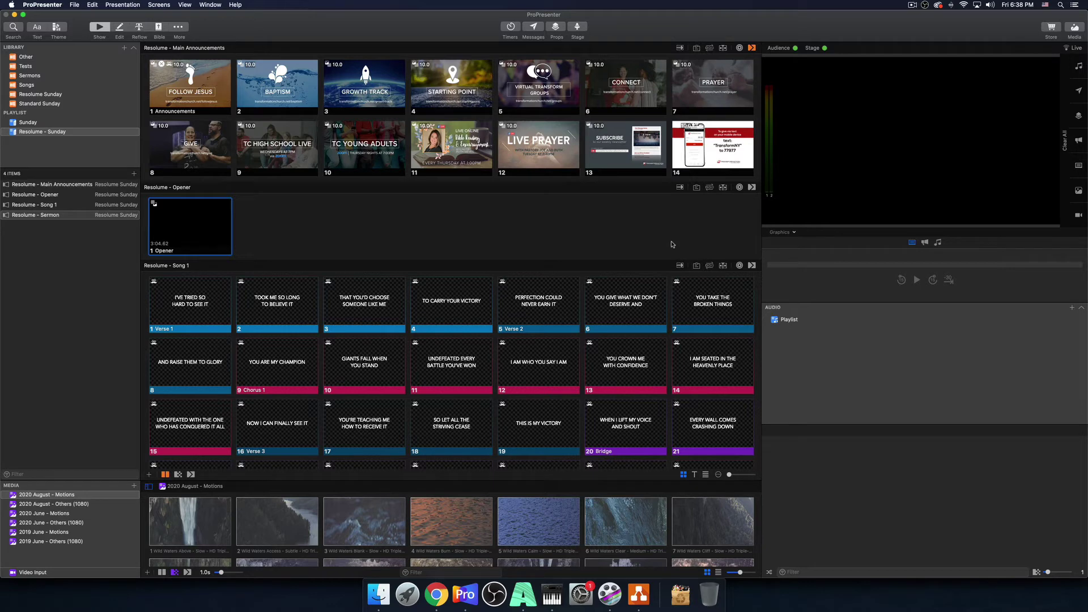
- Preview Triple Wide, then Graphics, and send Song 1 slides 5 and 6 live
{"action": "left_click", "coordinate": [789, 235]}
{"action": "left_click", "coordinate": [792, 245]}
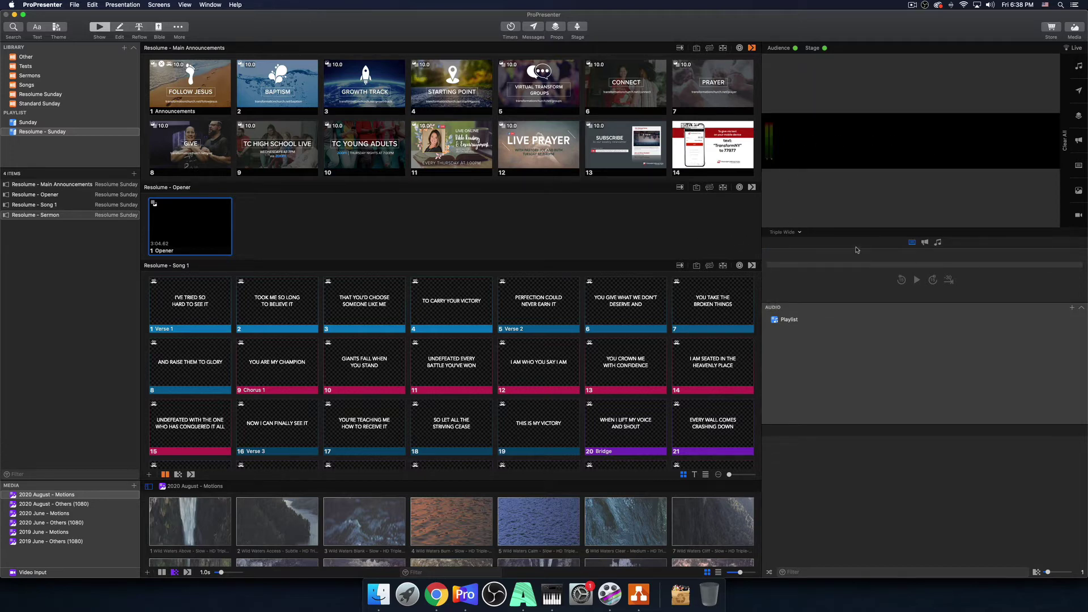
{"action": "left_click", "coordinate": [786, 235]}
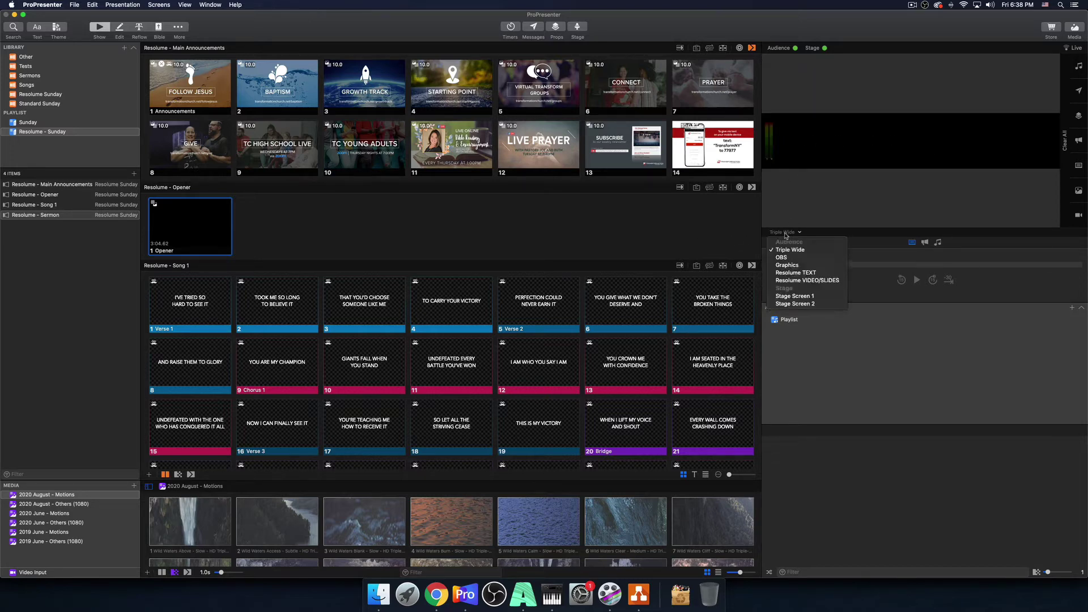
{"action": "left_click", "coordinate": [793, 266]}
{"action": "left_click", "coordinate": [795, 233]}
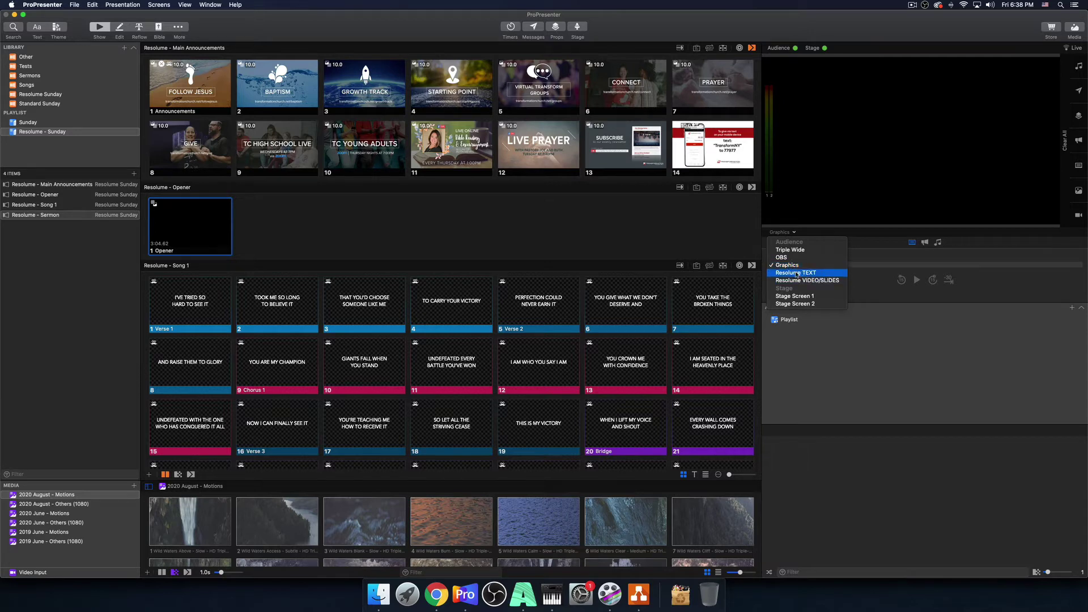
{"action": "left_click", "coordinate": [795, 233]}
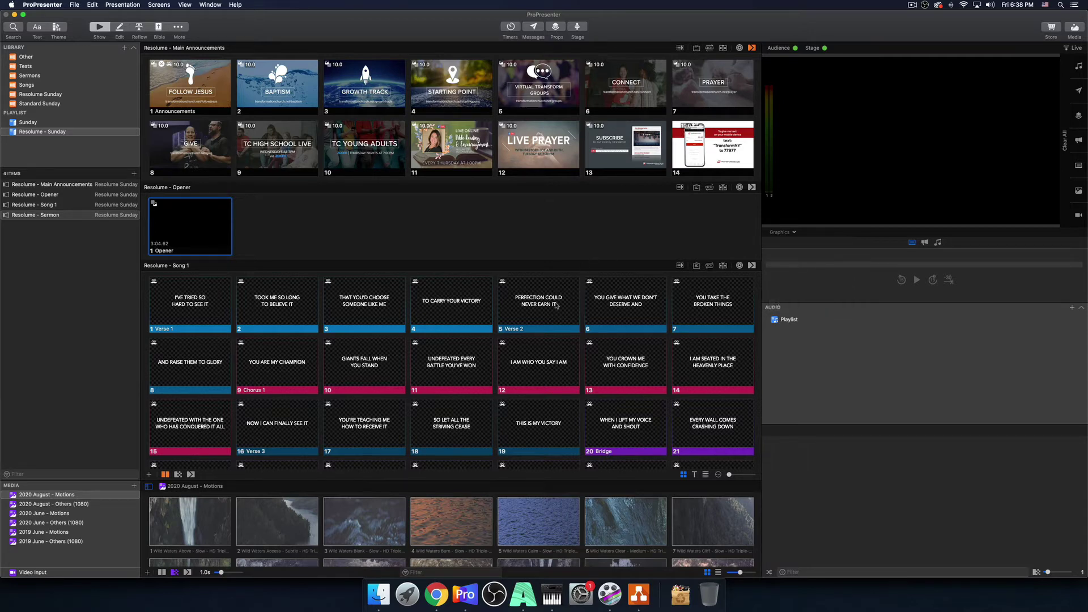
{"action": "left_click", "coordinate": [566, 296]}
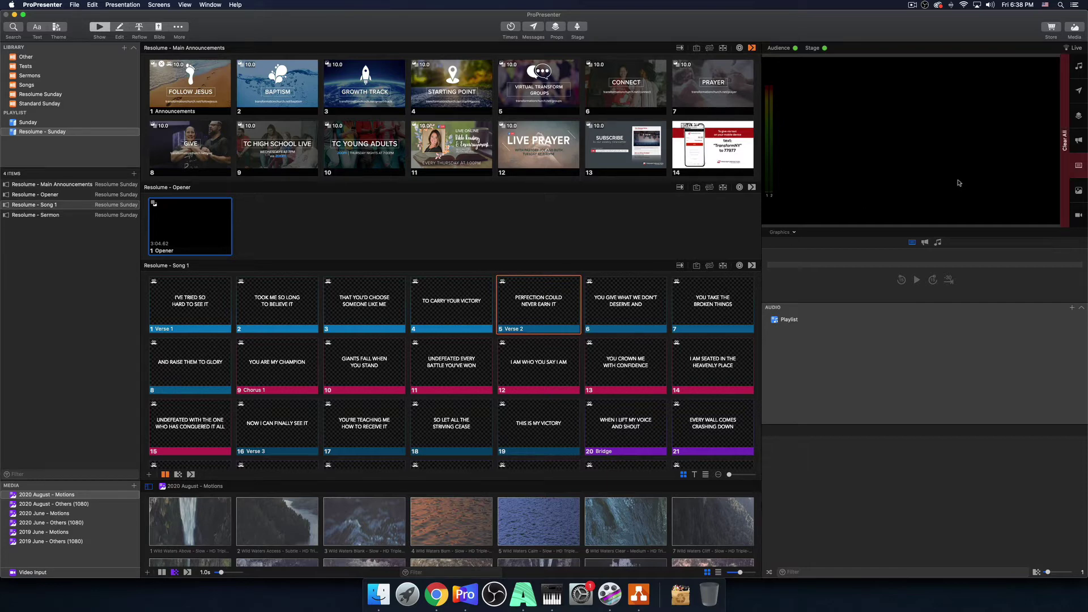
{"action": "left_click", "coordinate": [644, 304]}
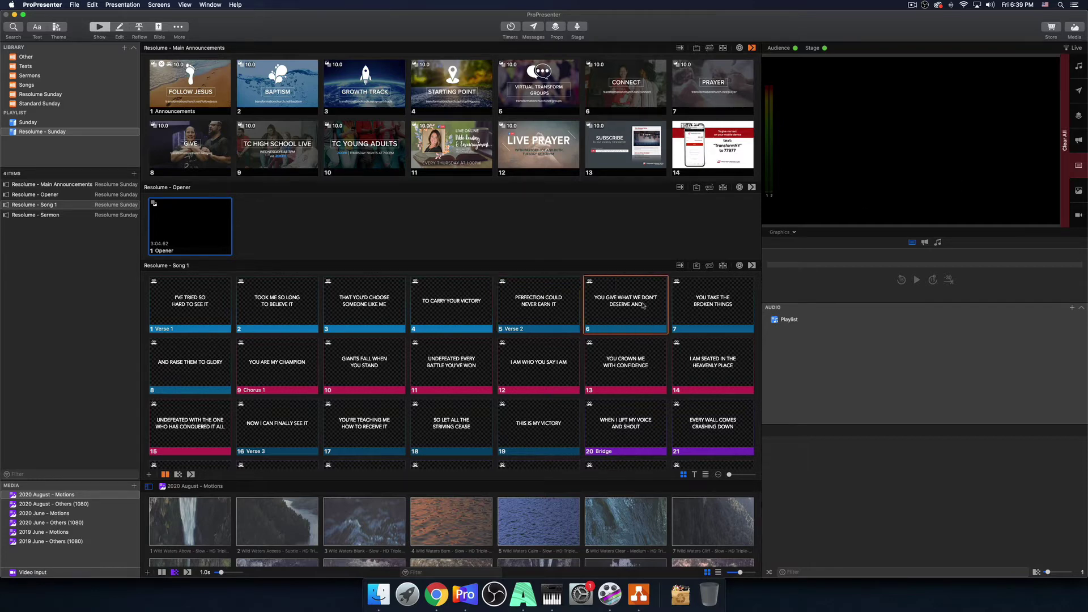
- Preview Resolume TEXT, then Resolume VIDEO/SLIDES with the JOSHUA slide live, then clear all
{"action": "left_click", "coordinate": [780, 233]}
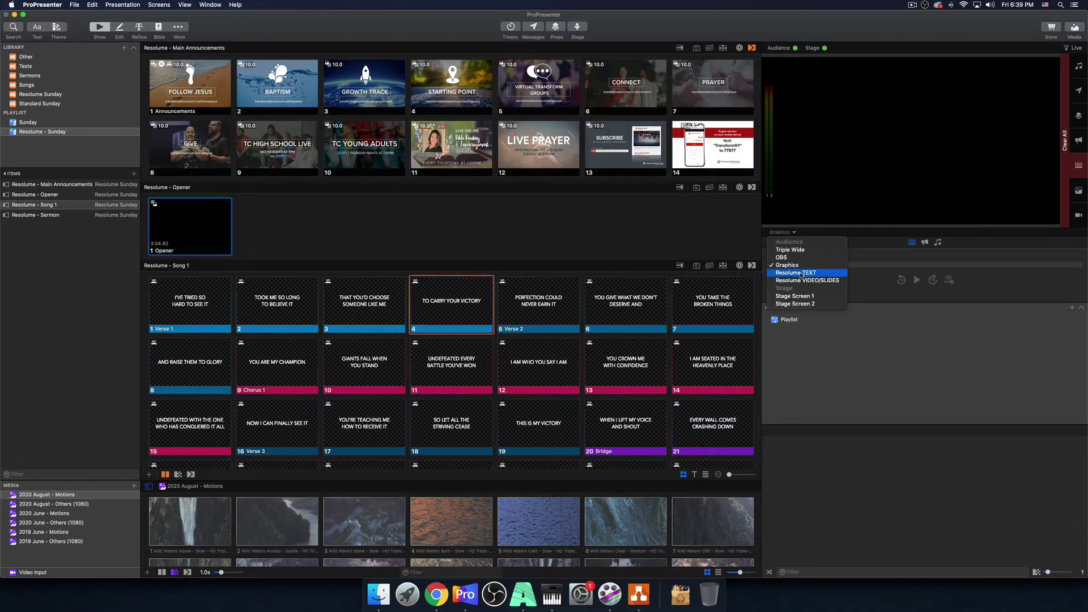
{"action": "left_click", "coordinate": [798, 273]}
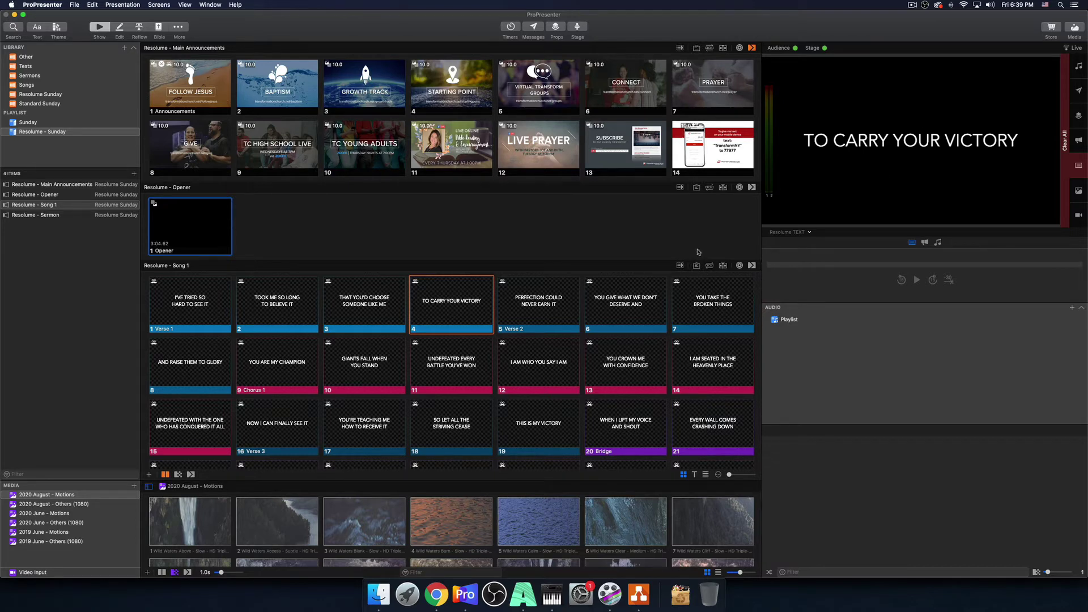
{"action": "left_click", "coordinate": [792, 233]}
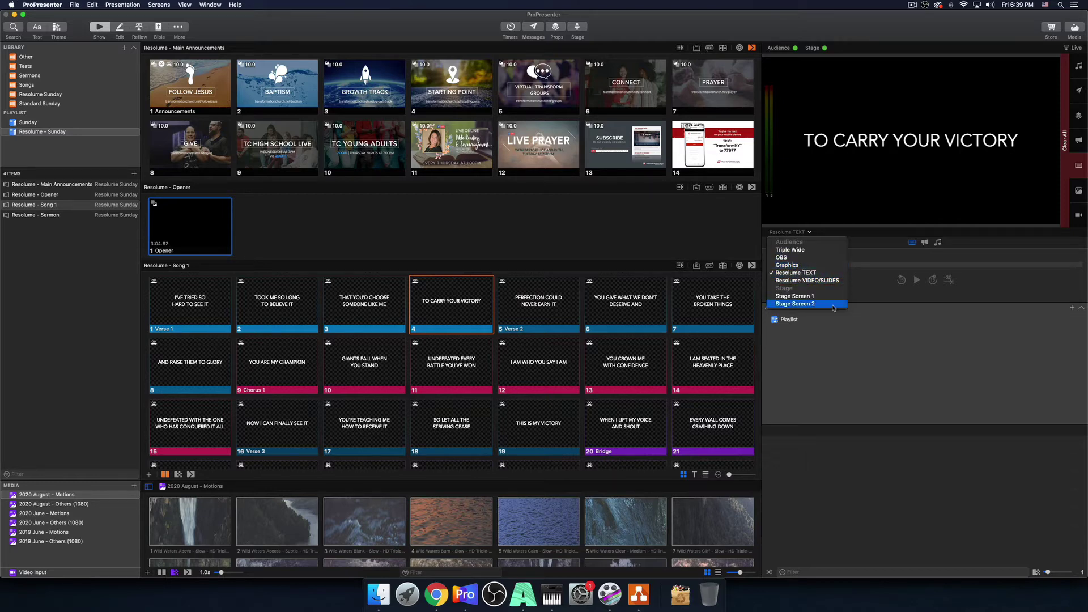
{"action": "left_click", "coordinate": [799, 280]}
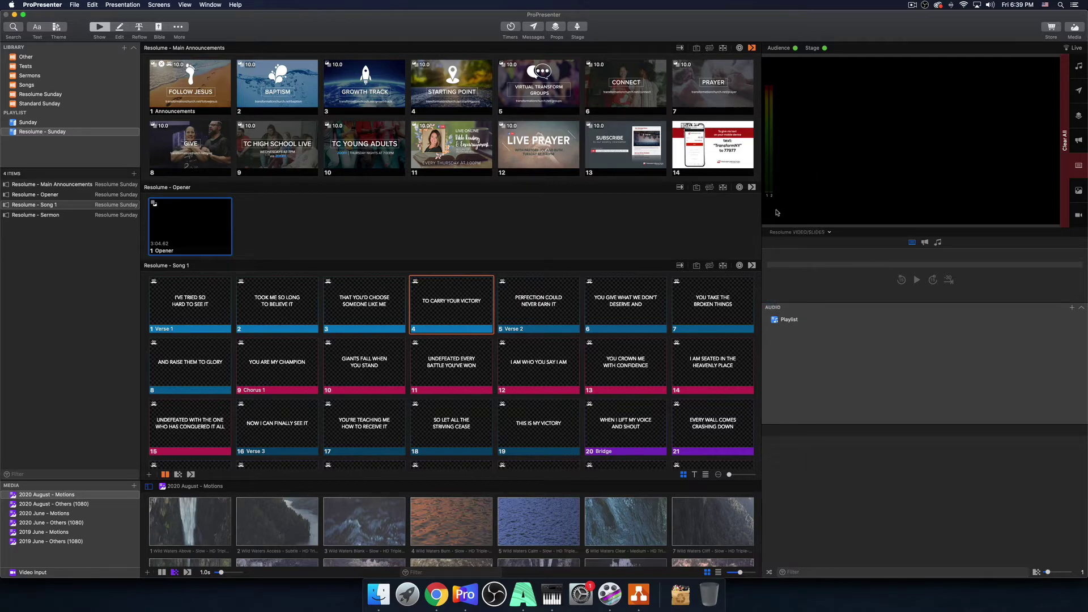
{"action": "scroll", "coordinate": [238, 283], "scroll_direction": "down", "scroll_amount": 15}
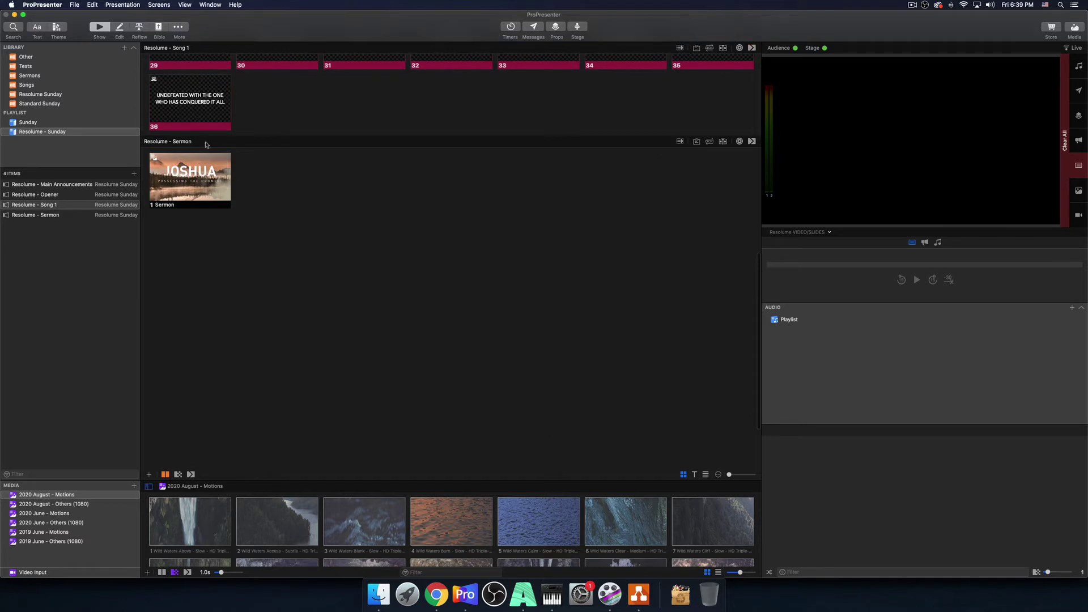
{"action": "left_click", "coordinate": [201, 179]}
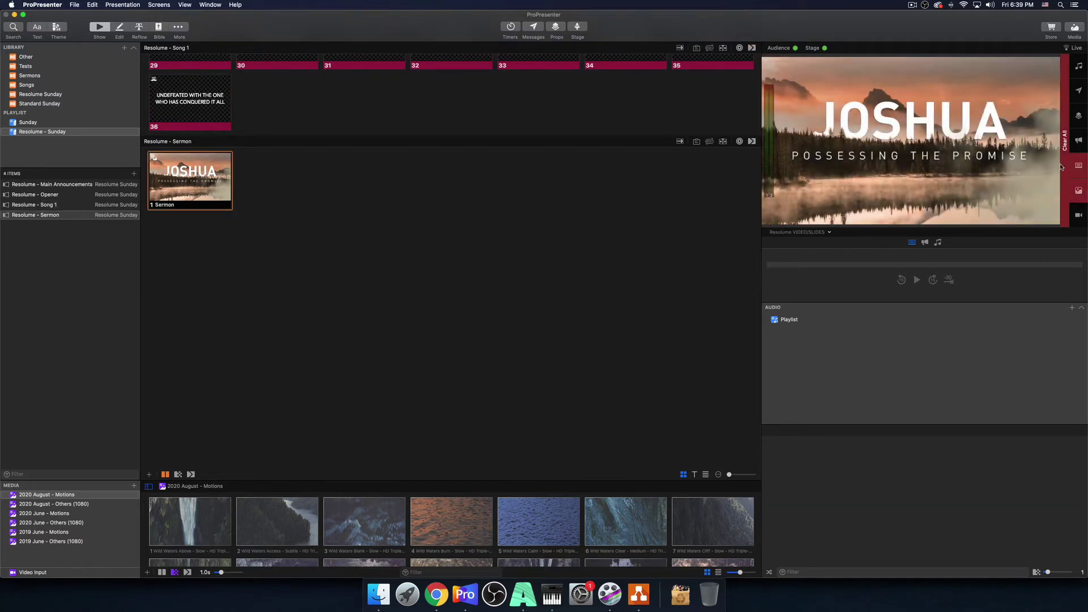
{"action": "left_click", "coordinate": [1061, 166]}
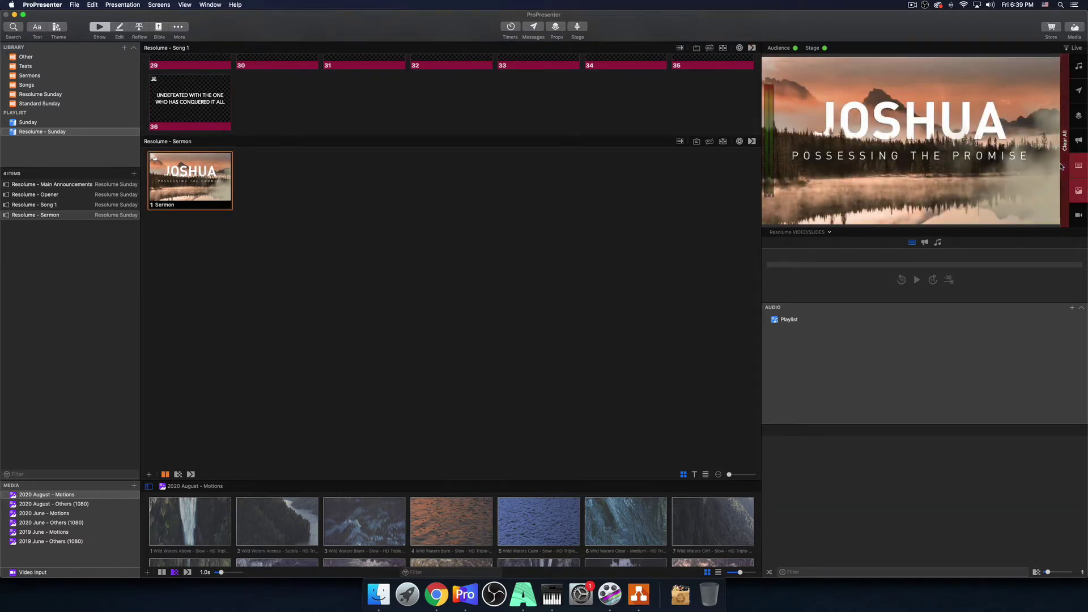
{"action": "left_click", "coordinate": [158, 4]}
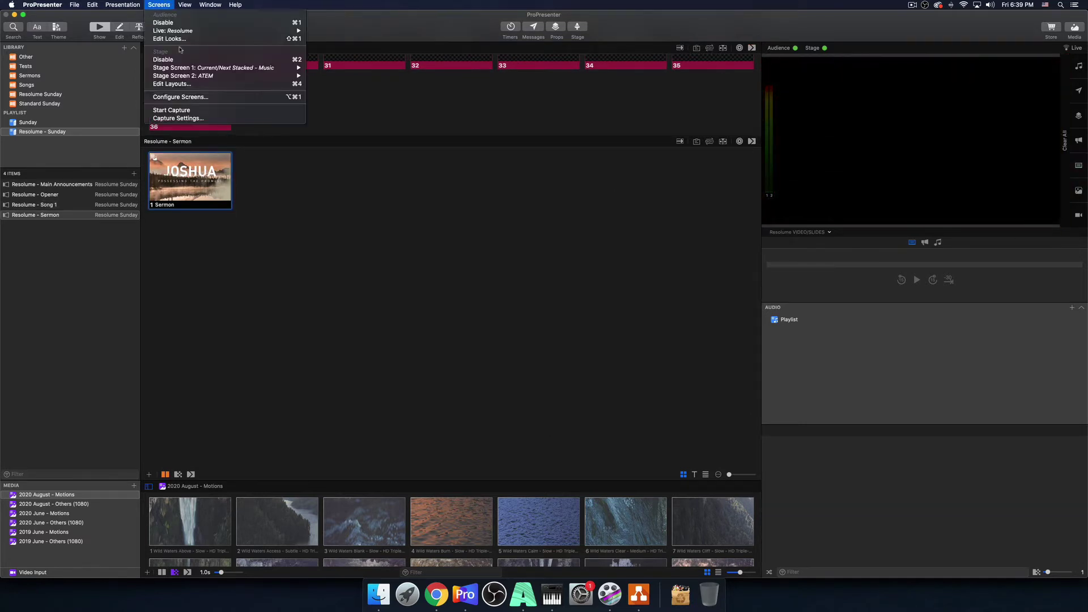
- In Configure Screens, inspect Triple Wide, OBS, Graphics and Resolume TEXT (Syphon - 2) outputs
{"action": "left_click", "coordinate": [189, 100]}
{"action": "left_click", "coordinate": [106, 100]}
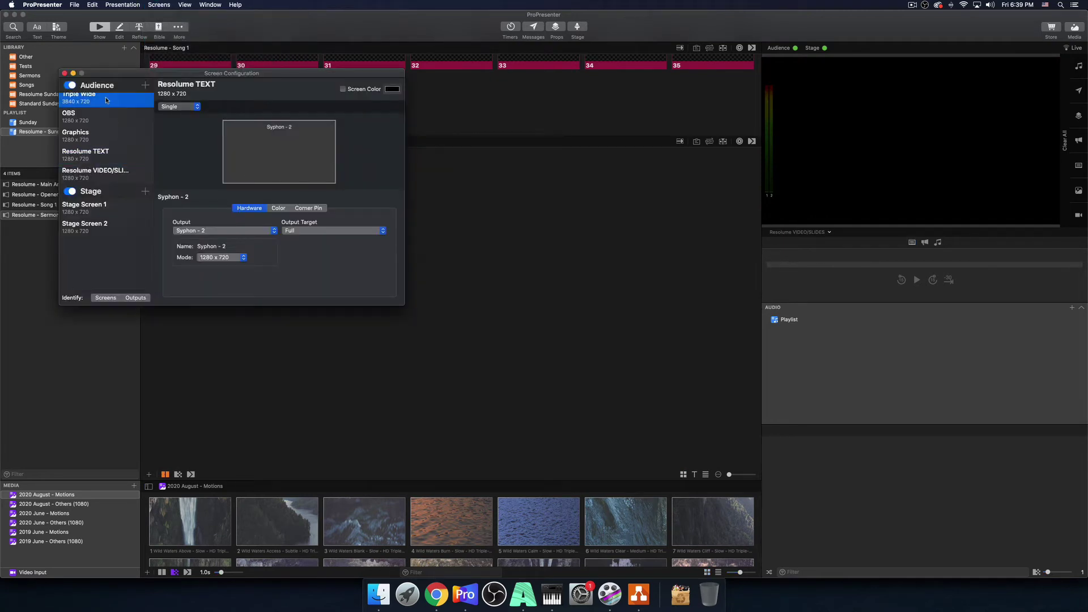
{"action": "left_click", "coordinate": [89, 122]}
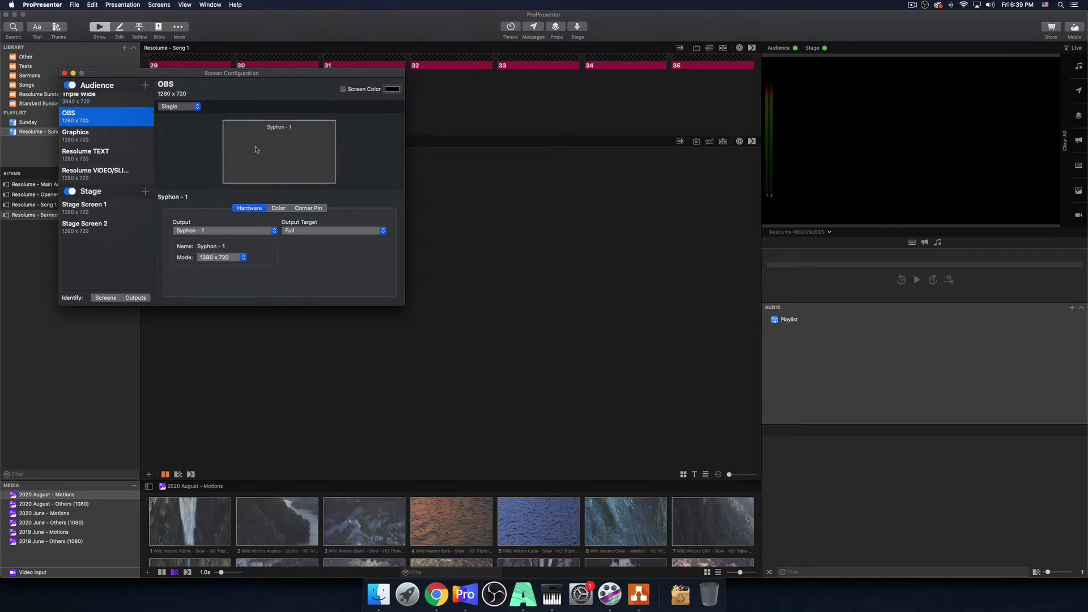
{"action": "left_click", "coordinate": [103, 139]}
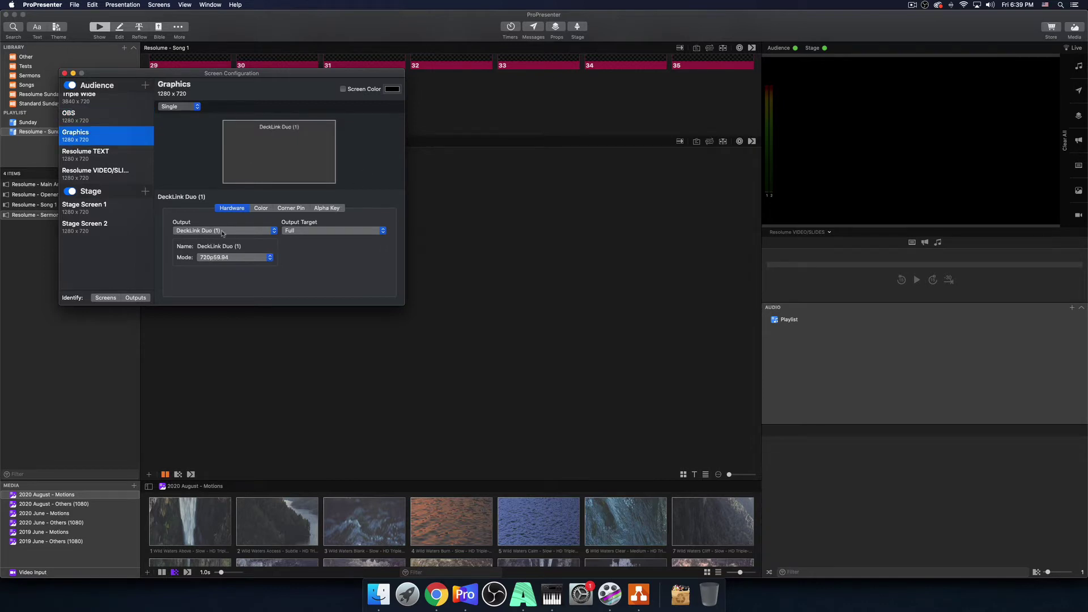
{"action": "left_click", "coordinate": [101, 153]}
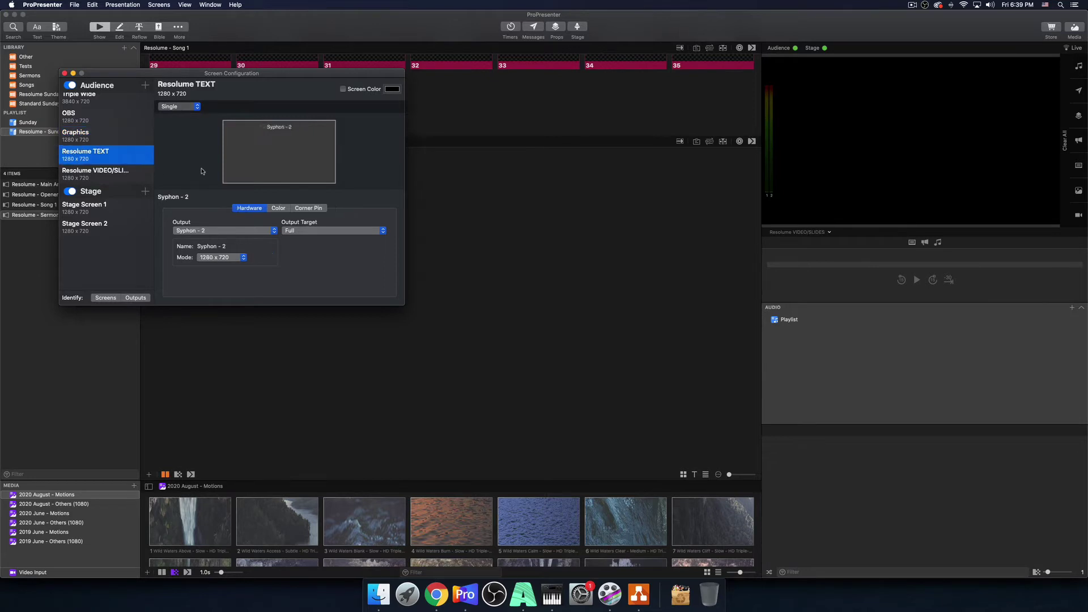
- Compare Resolume VIDEO/SLIDES (Syphon - 3) with TEXT, check Stage Screen 1, and close the dialog
{"action": "left_click", "coordinate": [106, 169]}
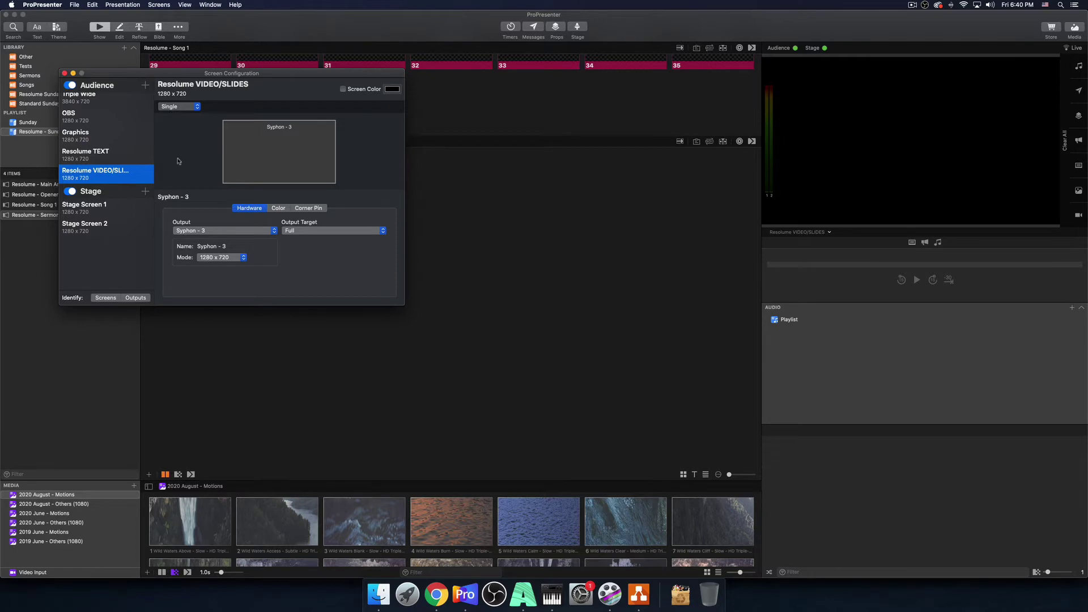
{"action": "left_click", "coordinate": [131, 159]}
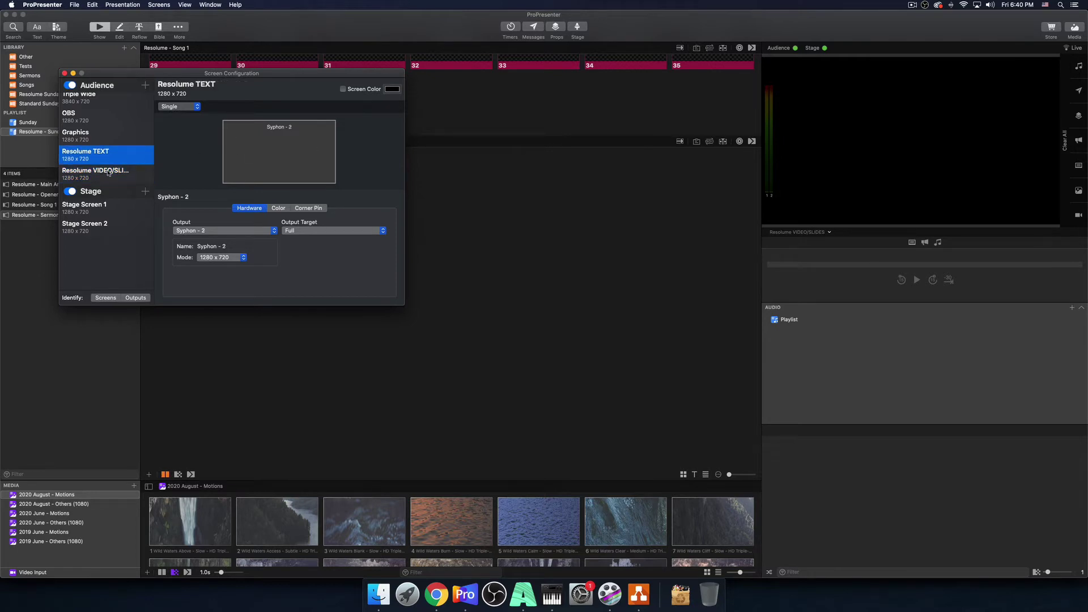
{"action": "left_click", "coordinate": [107, 174]}
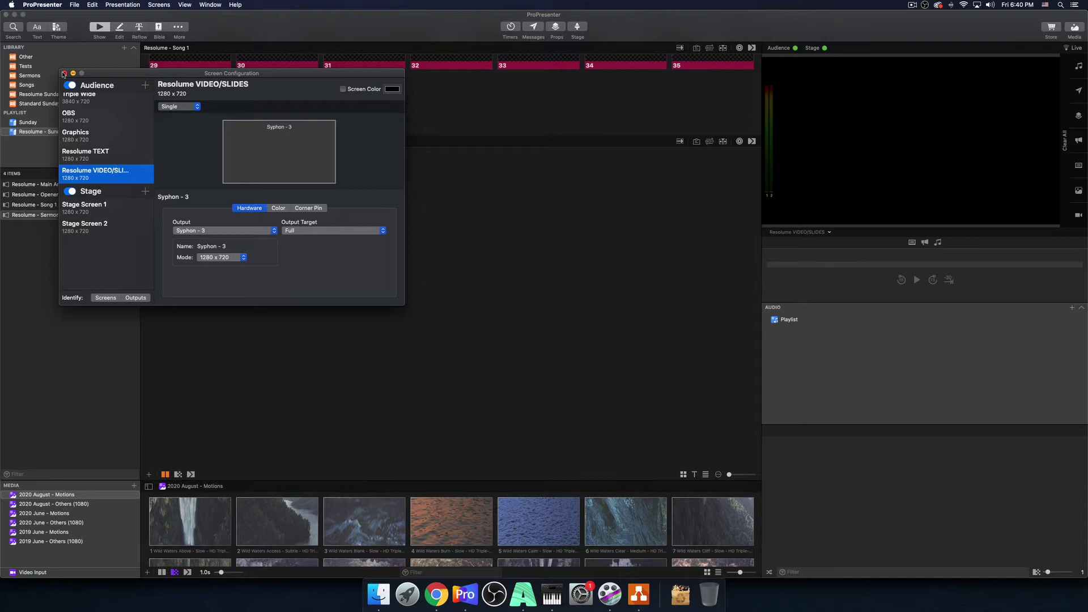
{"action": "left_click", "coordinate": [96, 206]}
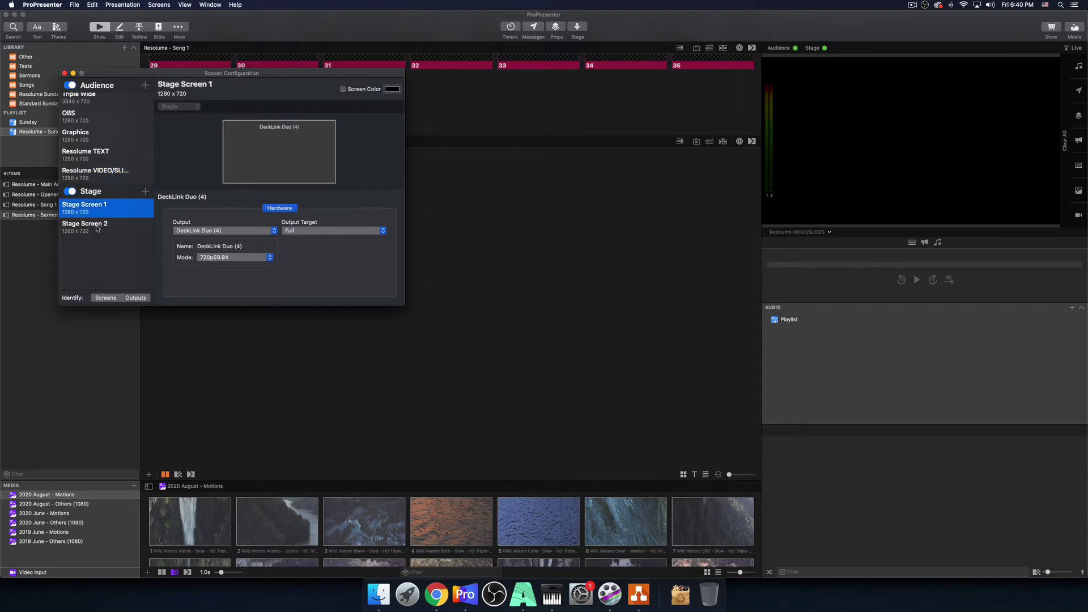
{"action": "left_click", "coordinate": [65, 74]}
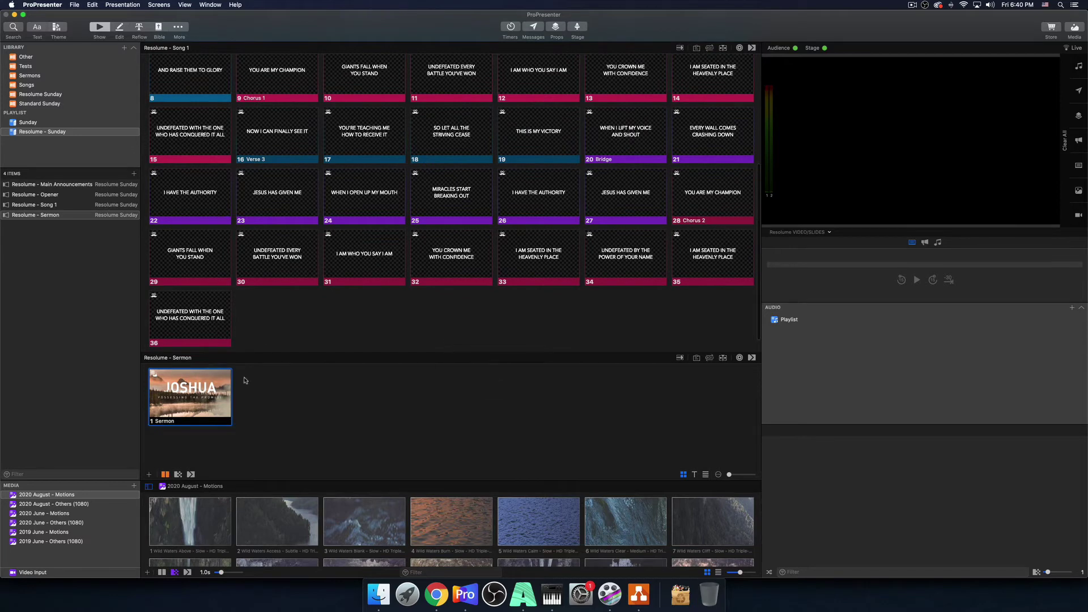
{"action": "scroll", "coordinate": [245, 379], "scroll_direction": "down", "scroll_amount": 2}
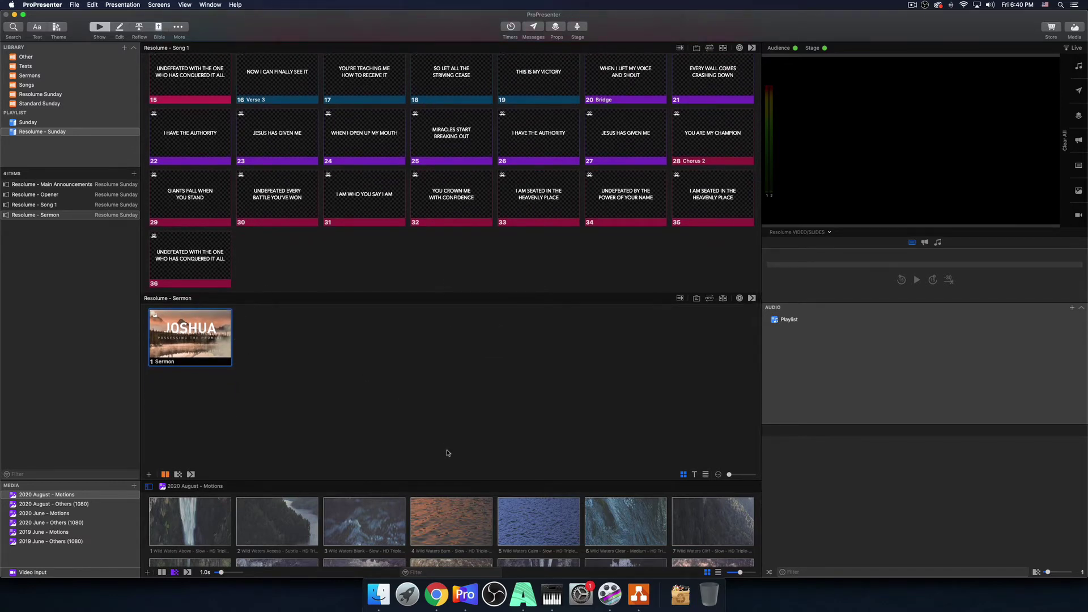
- Switch to Resolume Arena's Example (3840 x 720) composition with the ProPresenter Syphon clips
{"action": "left_click", "coordinate": [523, 597]}
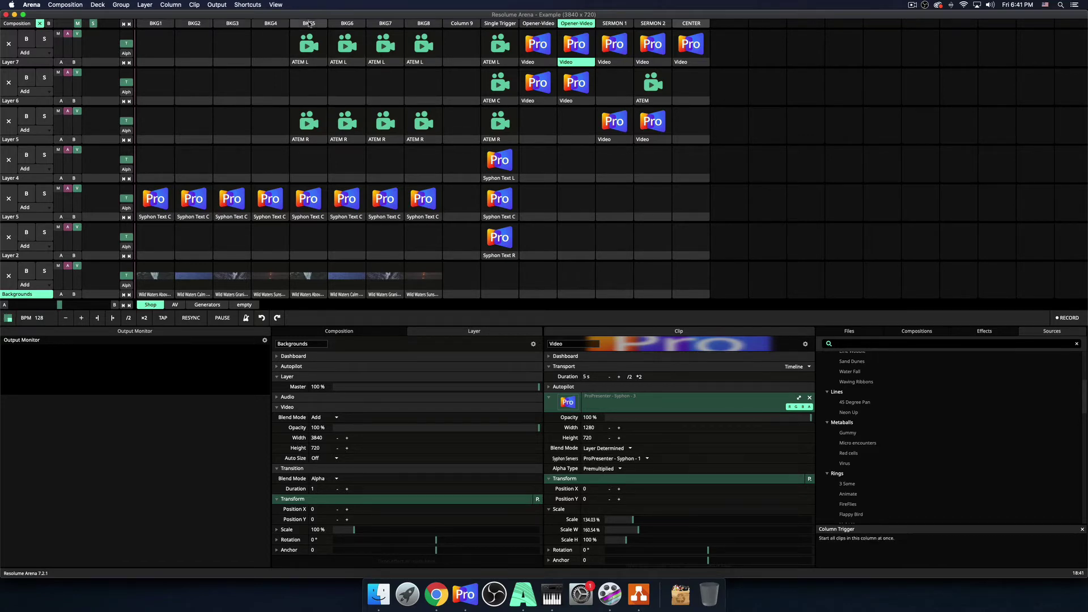
{"action": "left_click", "coordinate": [309, 24]}
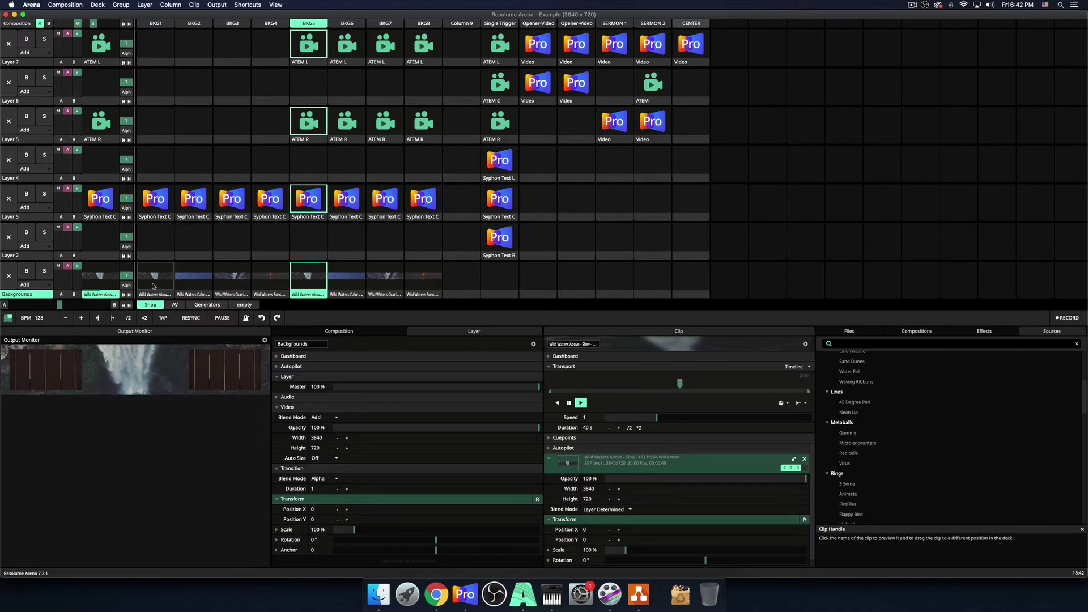
{"action": "left_click", "coordinate": [155, 23]}
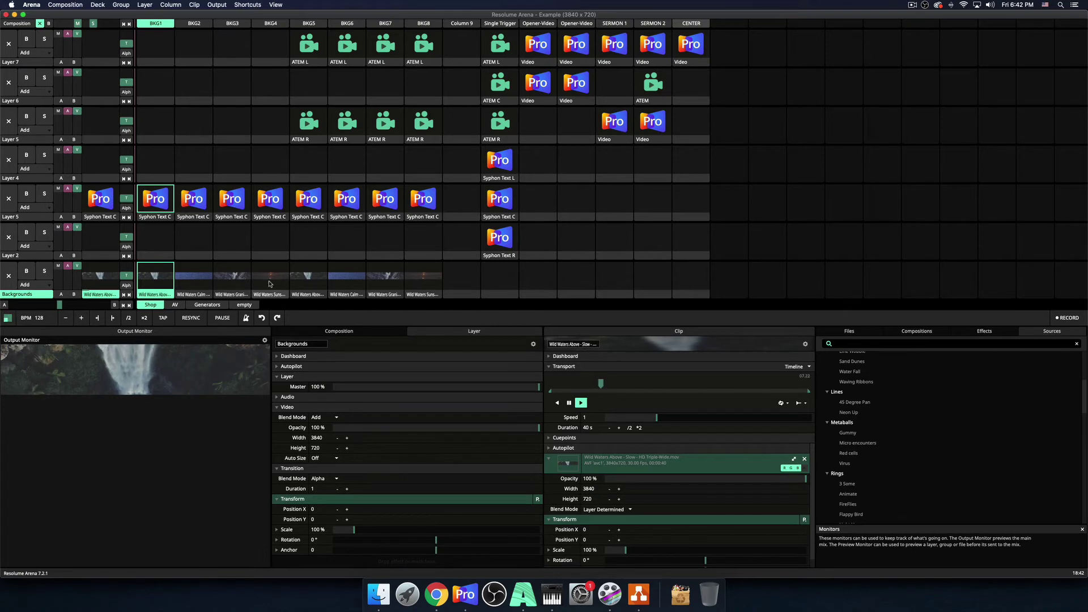
{"action": "left_click", "coordinate": [314, 24]}
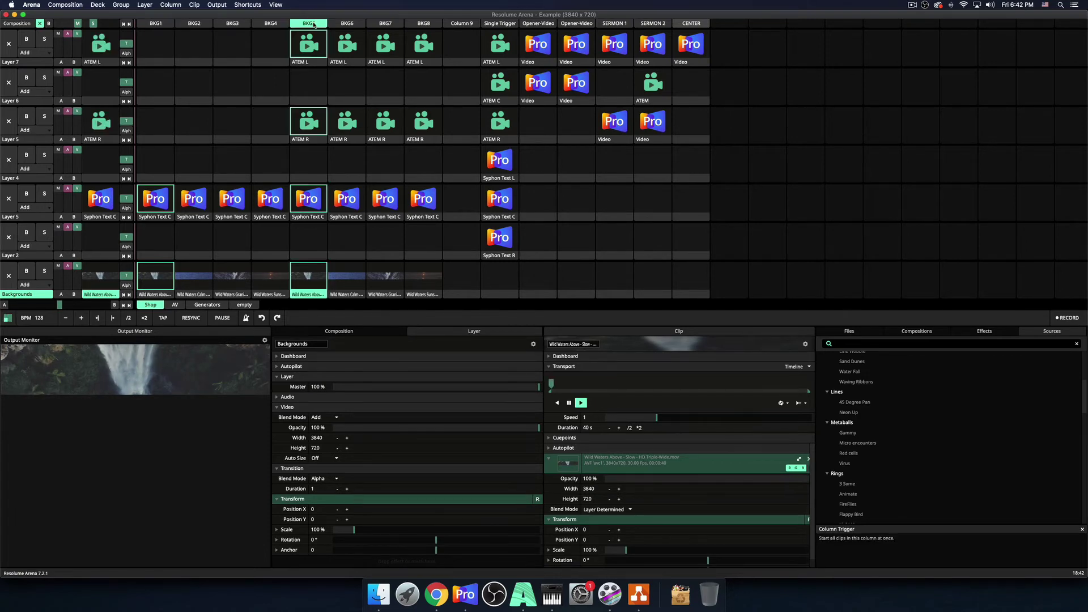
{"action": "left_click", "coordinate": [148, 25]}
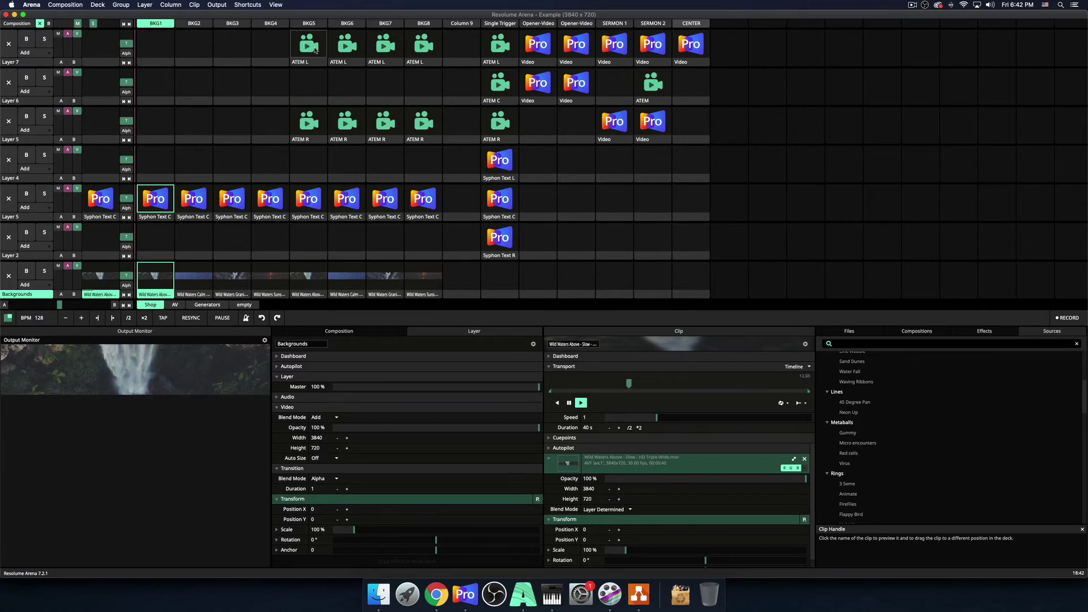
{"action": "left_click", "coordinate": [314, 49]}
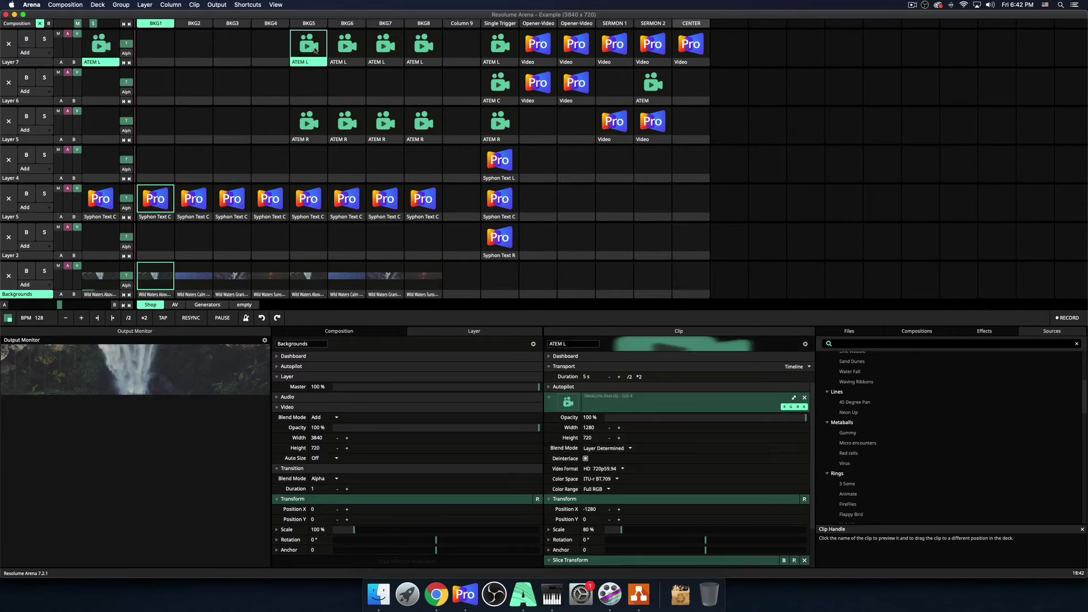
{"action": "left_click", "coordinate": [315, 132]}
{"action": "left_click", "coordinate": [309, 23]}
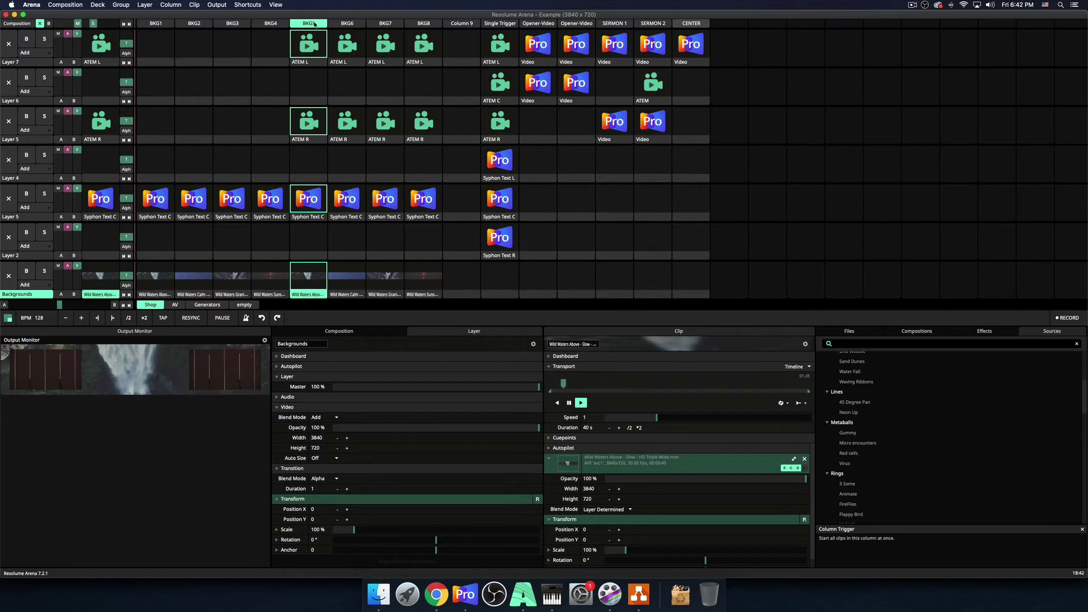
{"action": "left_click", "coordinate": [155, 23]}
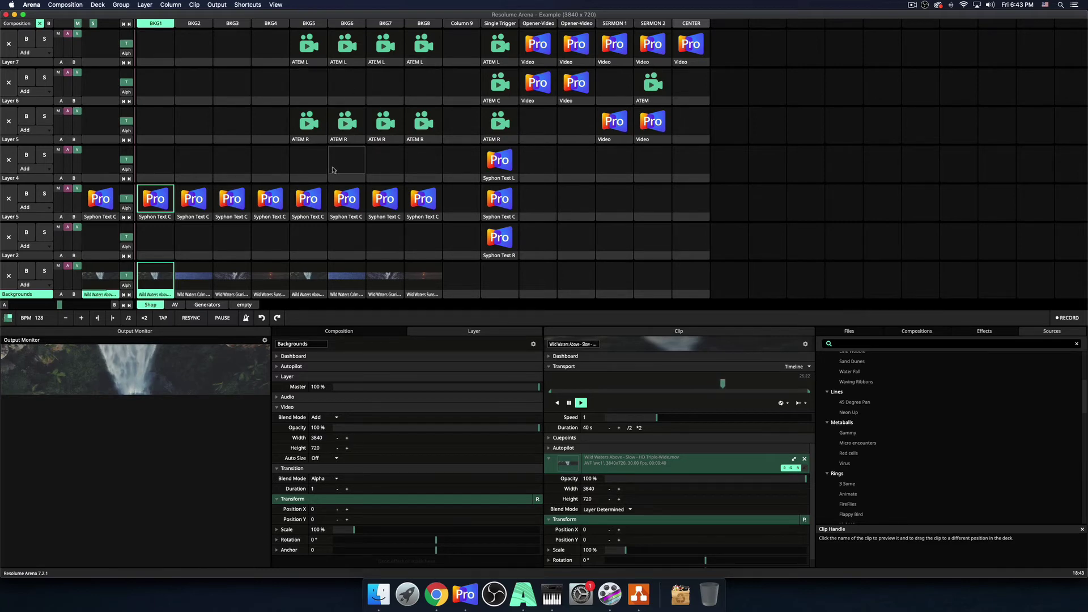
{"action": "left_click", "coordinate": [321, 24]}
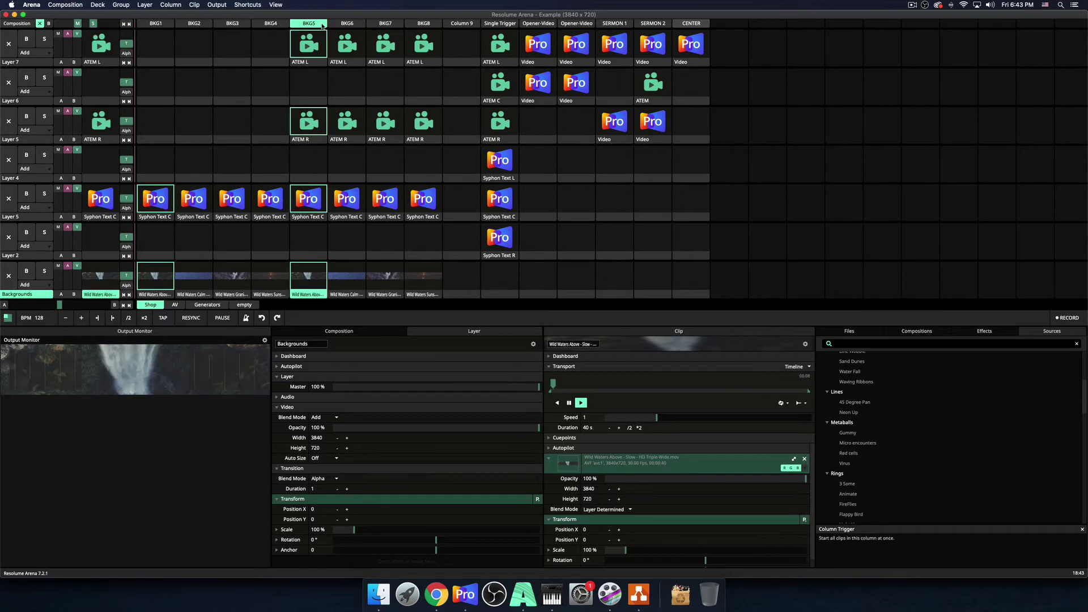
{"action": "left_click", "coordinate": [315, 53]}
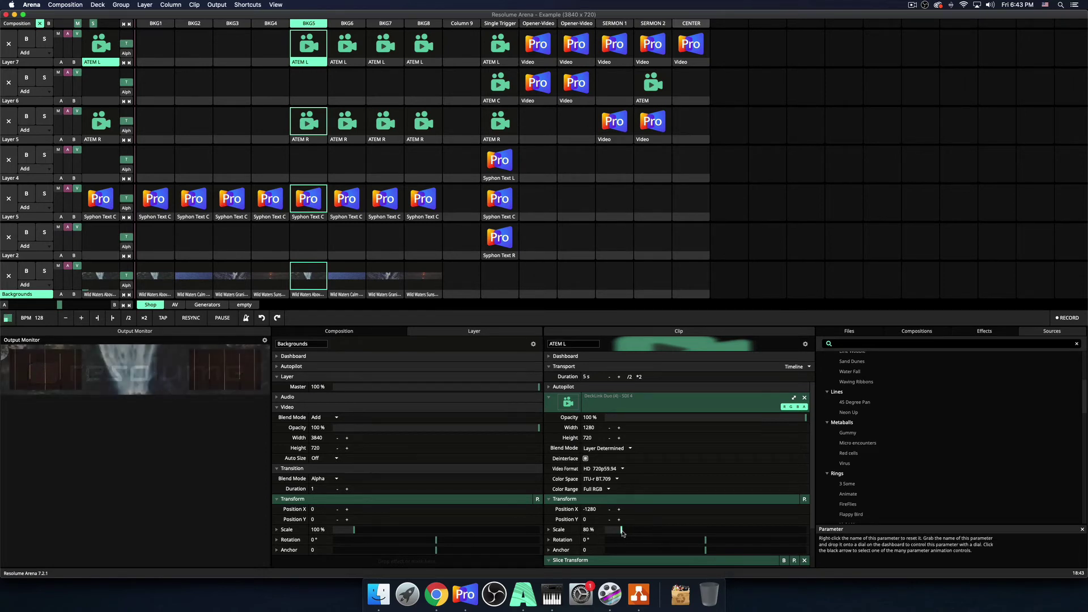
{"action": "left_click_drag", "start_coordinate": [621, 530], "coordinate": [620, 533]}
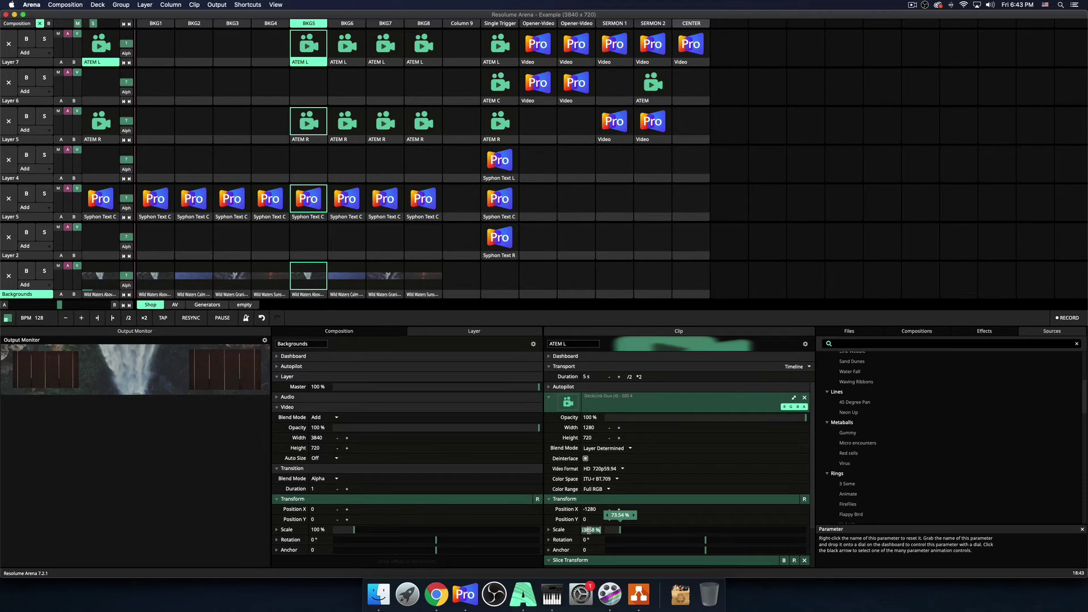
{"action": "type", "text": "8"}
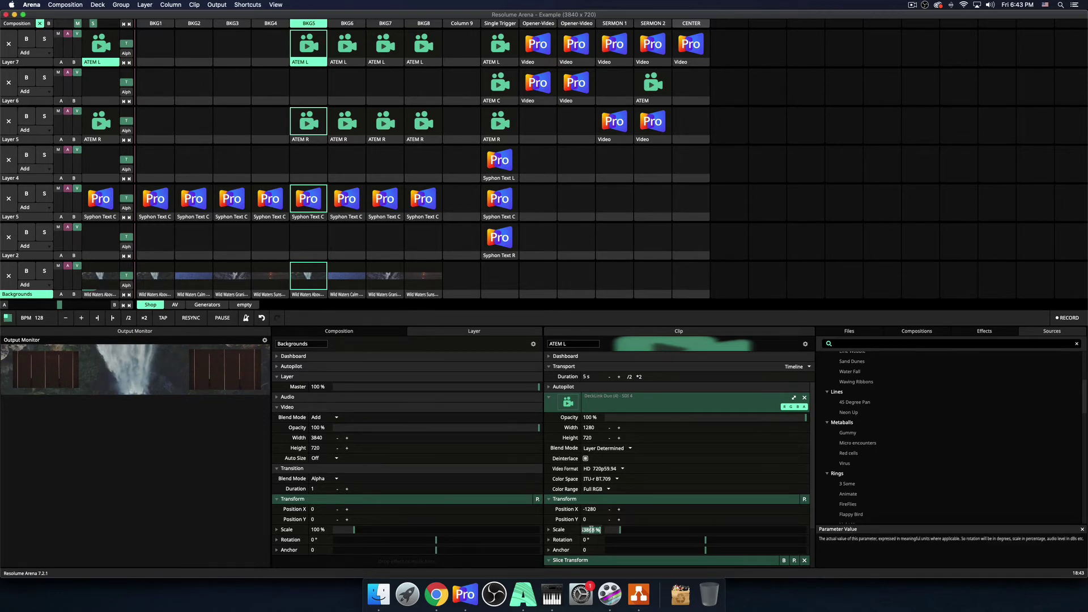
{"action": "type", "text": "80"}
{"action": "key", "text": "Return"}
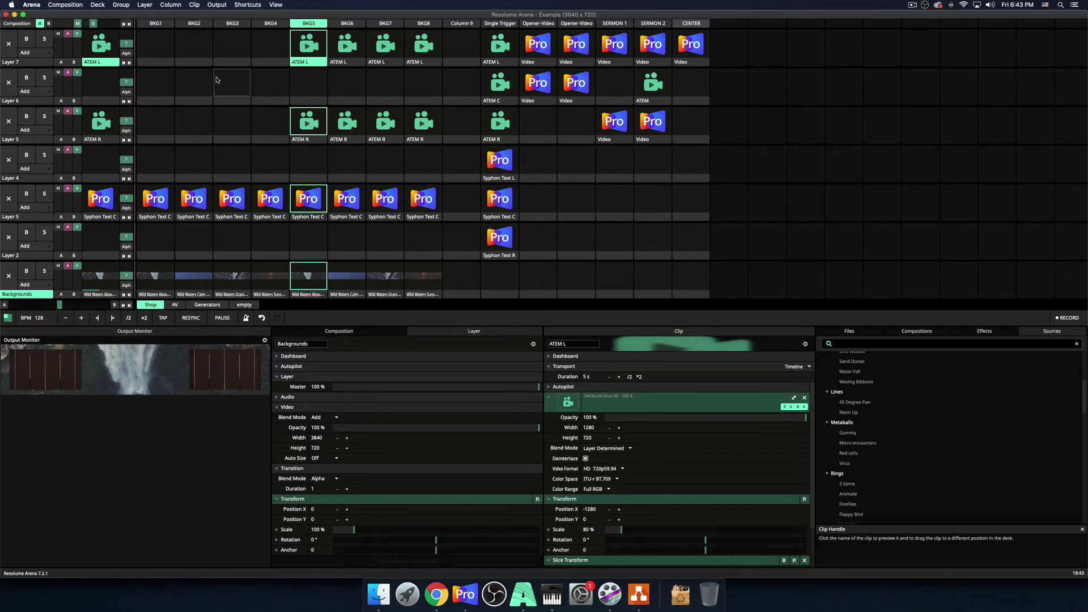
{"action": "left_click", "coordinate": [155, 23]}
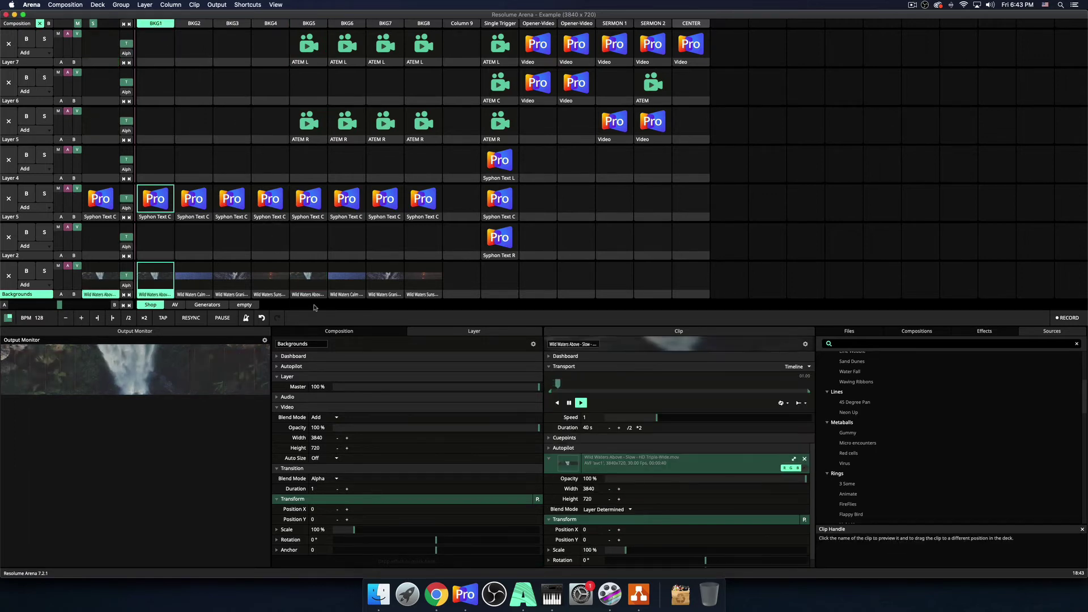
- Put Song 1 slide 15 'UNDEFEATED WITH THE ONE WHO HAS CONQUERED IT ALL' live and preview Resolume TEXT
{"action": "left_click", "coordinate": [469, 609]}
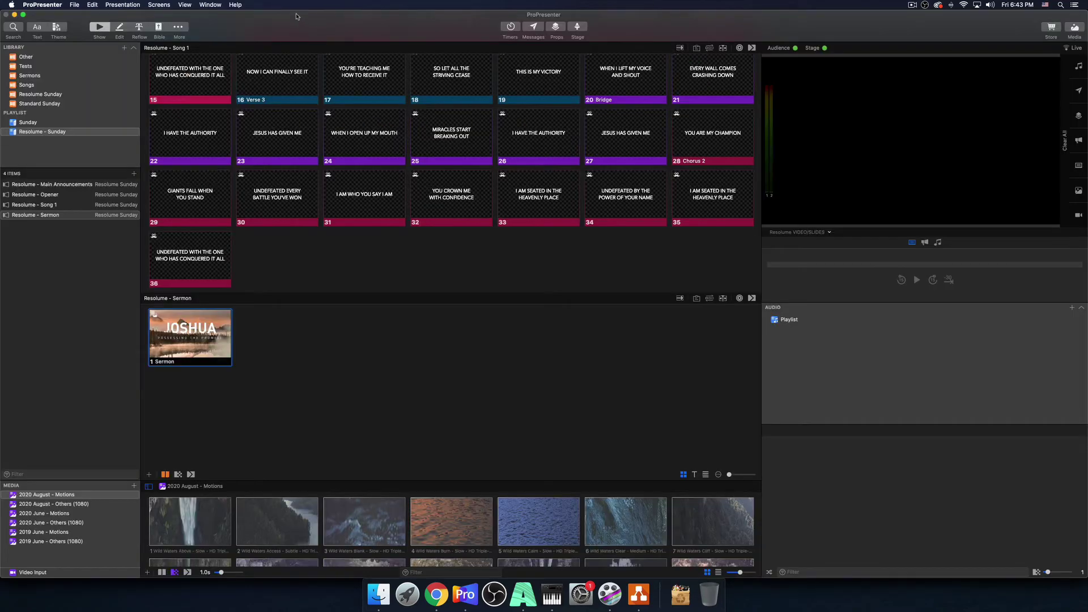
{"action": "mouse_move", "coordinate": [296, 16]}
{"action": "left_mouse_down"}
{"action": "mouse_move", "coordinate": [306, 21]}
{"action": "mouse_move", "coordinate": [297, 16]}
{"action": "left_mouse_up"}
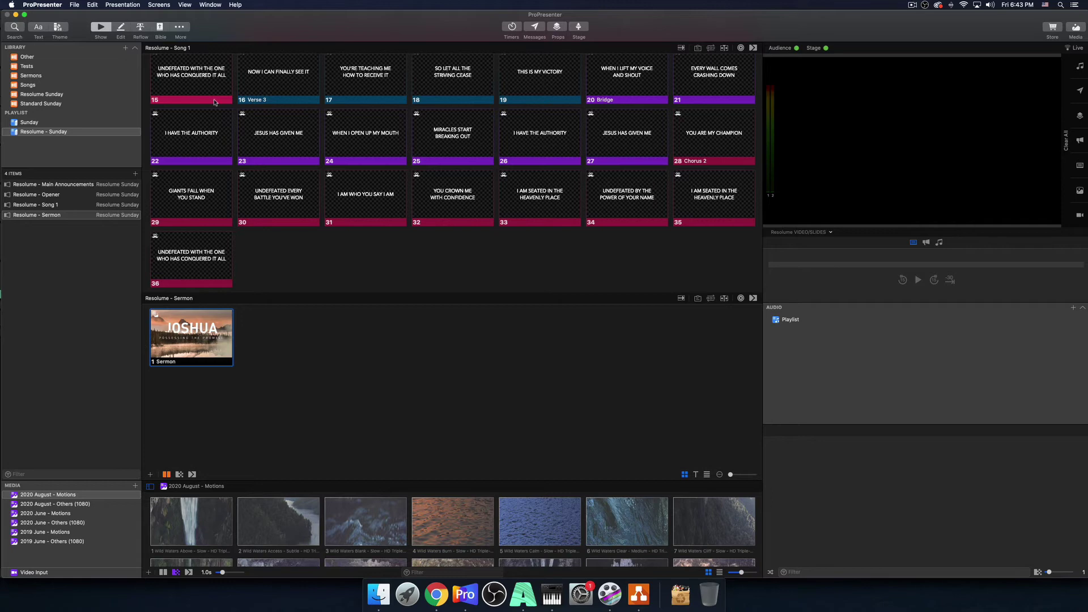
{"action": "left_click", "coordinate": [205, 77]}
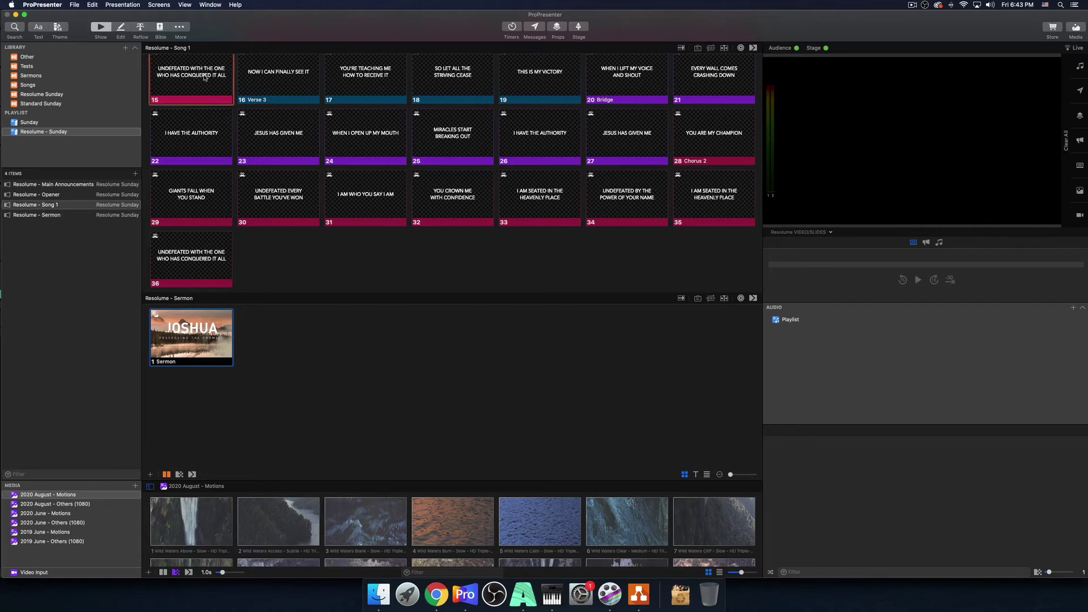
{"action": "left_click", "coordinate": [818, 233]}
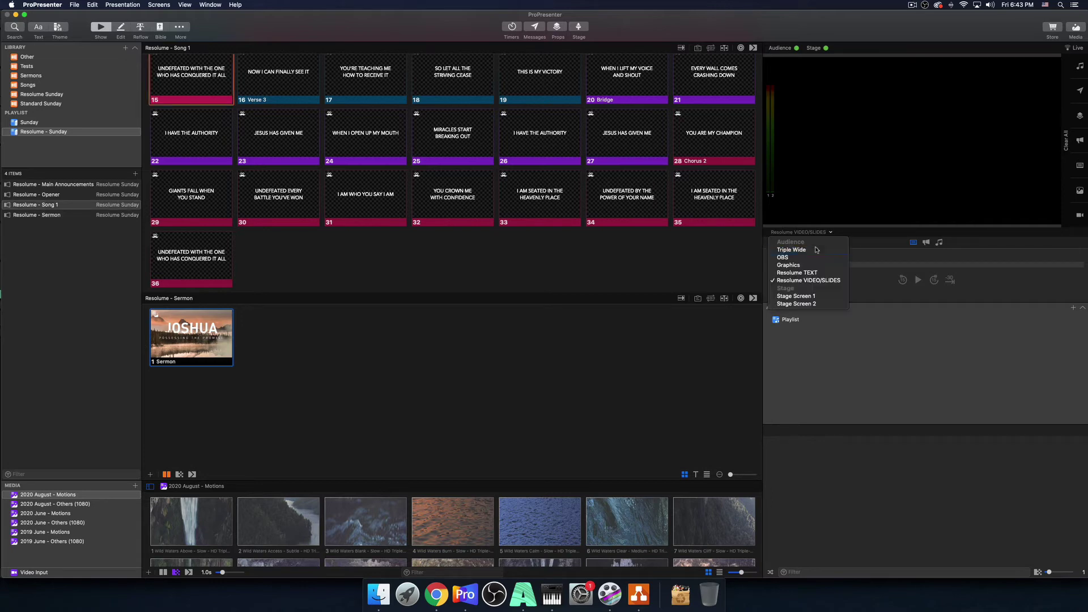
{"action": "left_click", "coordinate": [800, 274]}
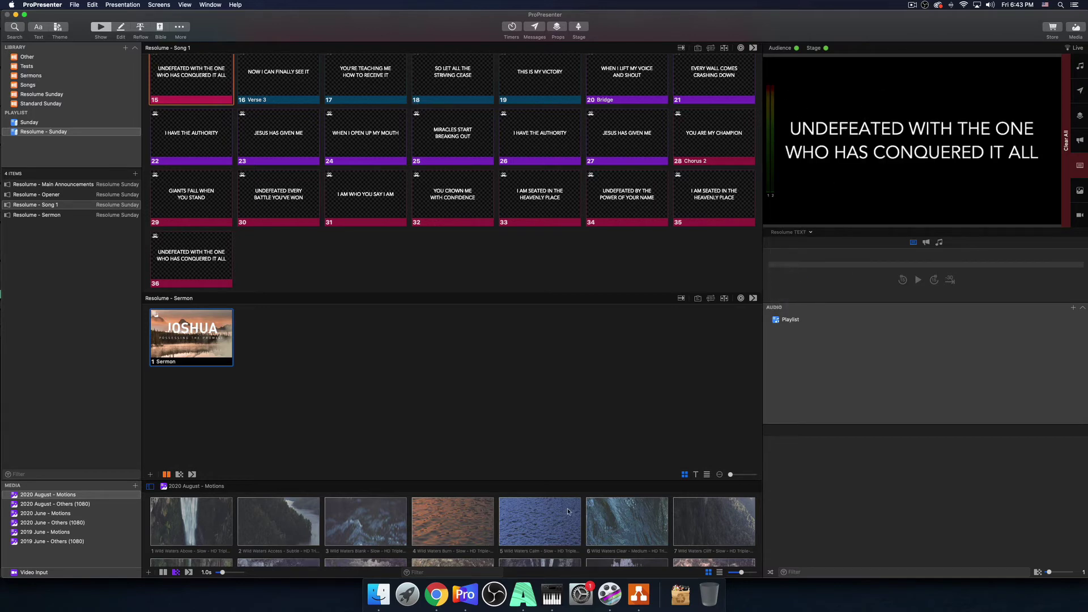
- Maximize Resolume Arena and place a smaller ProPresenter window beside its UNDEFEATED-over-waterfall output monitor
{"action": "left_click", "coordinate": [522, 593]}
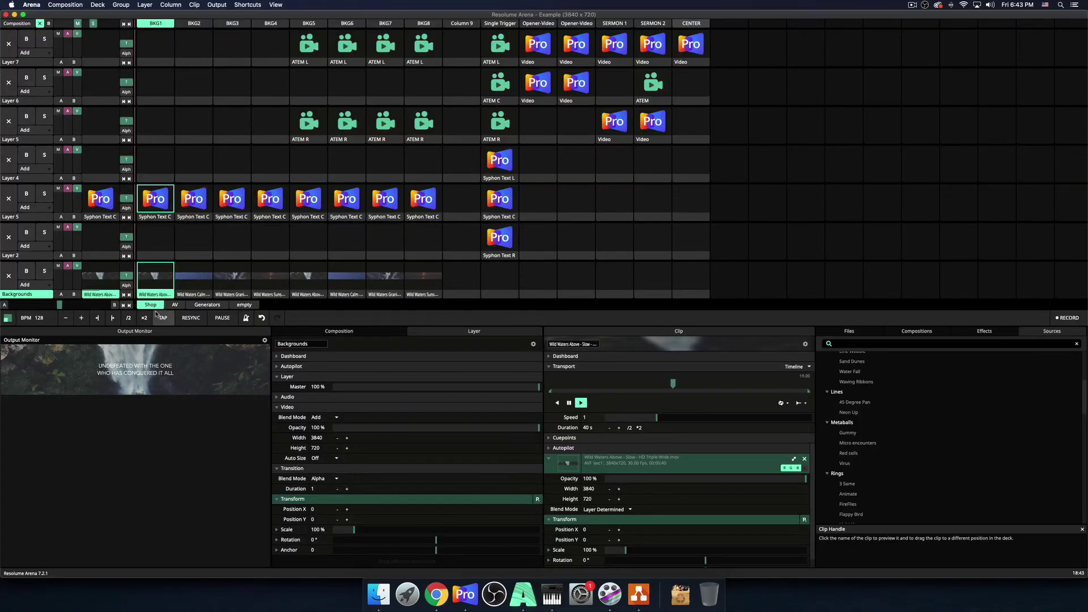
{"action": "left_click_drag", "start_coordinate": [141, 14], "coordinate": [149, 115]}
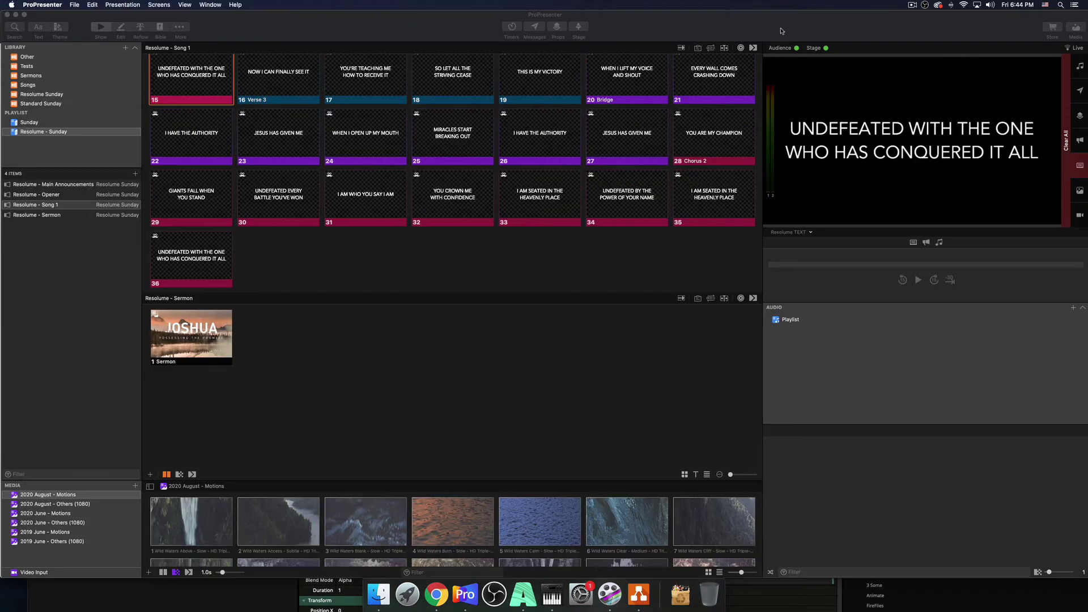
{"action": "left_click", "coordinate": [15, 453]}
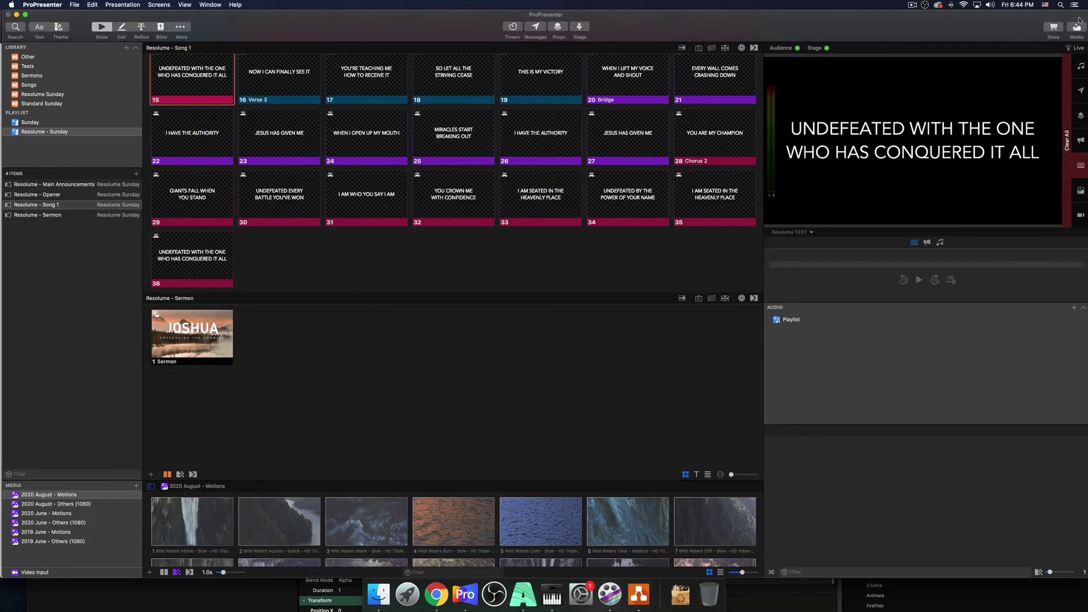
{"action": "left_click_drag", "start_coordinate": [1072, 20], "coordinate": [1041, 276]}
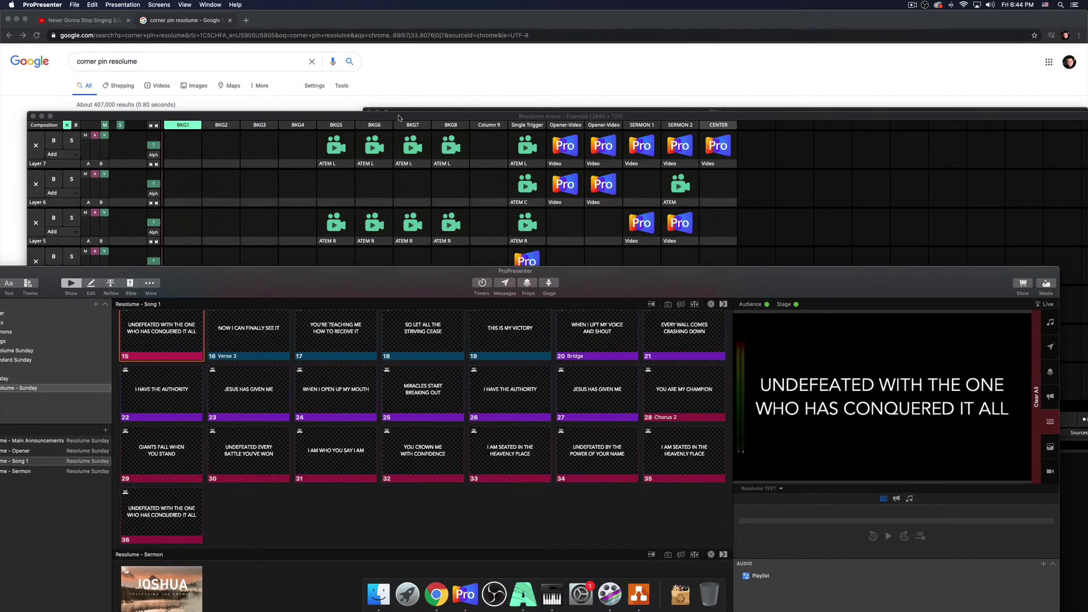
{"action": "double_click", "coordinate": [255, 117]}
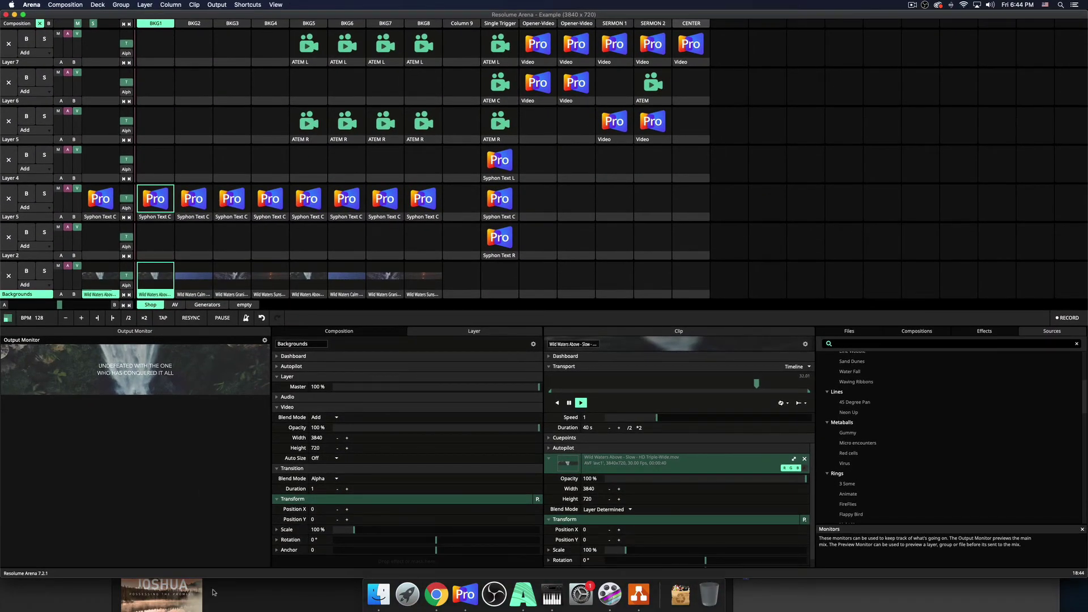
{"action": "left_click", "coordinate": [212, 592]}
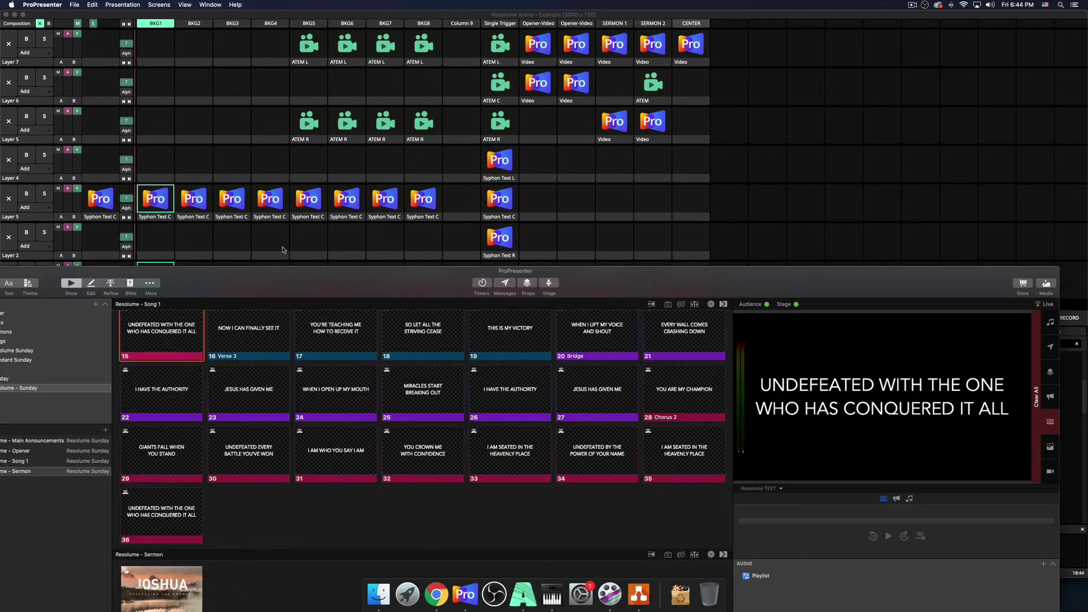
{"action": "left_click_drag", "start_coordinate": [265, 289], "coordinate": [243, 306]}
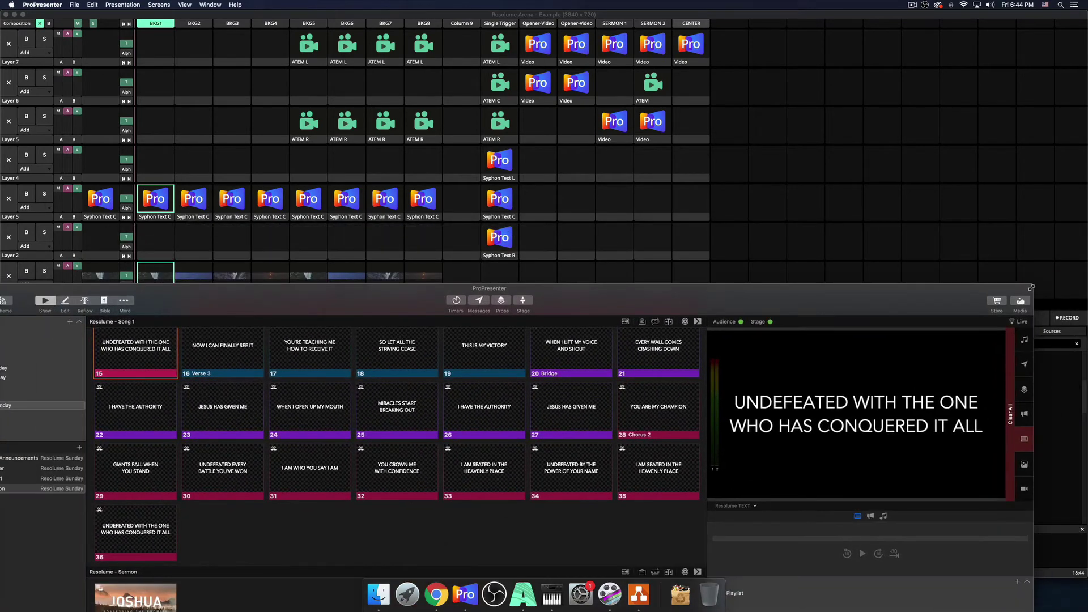
{"action": "double_click", "coordinate": [673, 294]}
{"action": "left_click_drag", "start_coordinate": [658, 295], "coordinate": [780, 117]}
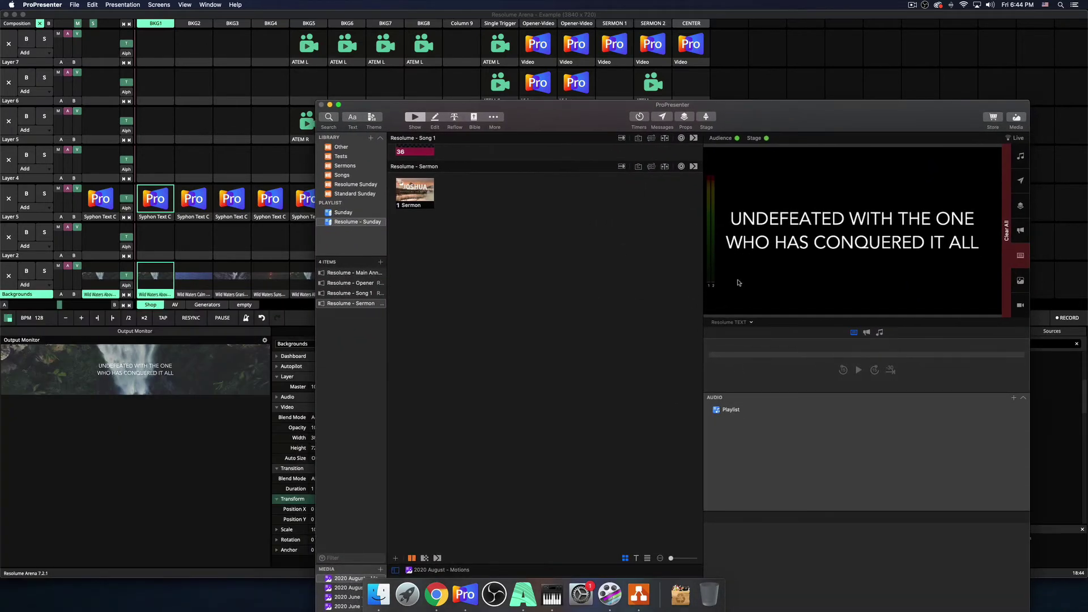
- Clear the lyric, then step Song 1 from slide 29 'GIANTS FALL WHEN YOU STAND' to slide 32
{"action": "key", "text": "F2"}
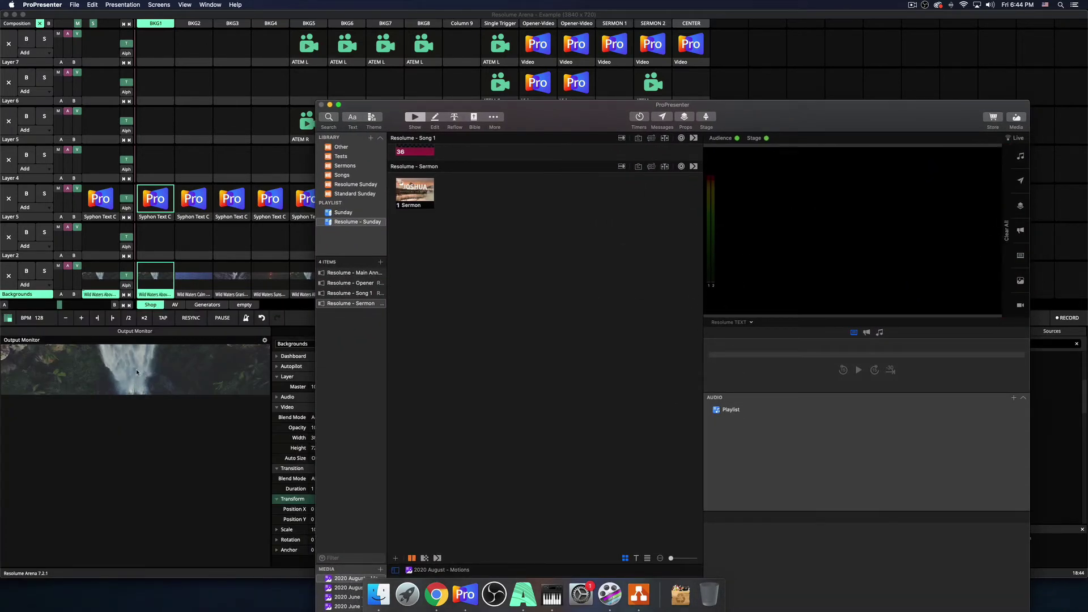
{"action": "scroll", "coordinate": [424, 209], "scroll_direction": "up", "scroll_amount": 4}
{"action": "left_click", "coordinate": [425, 209]}
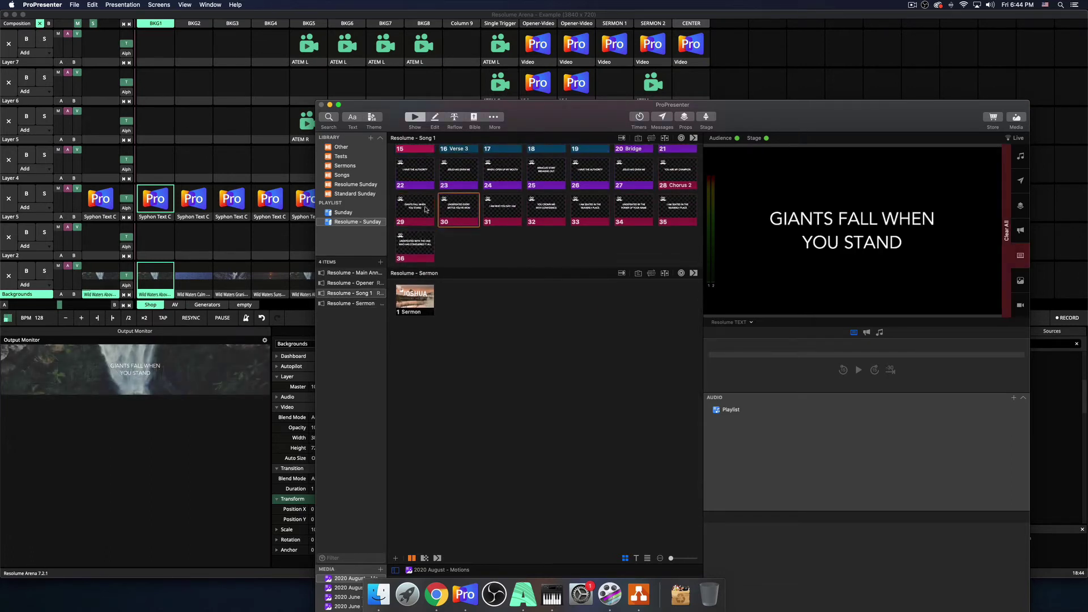
{"action": "key", "text": "Right"}
{"action": "key", "text": "Right"}
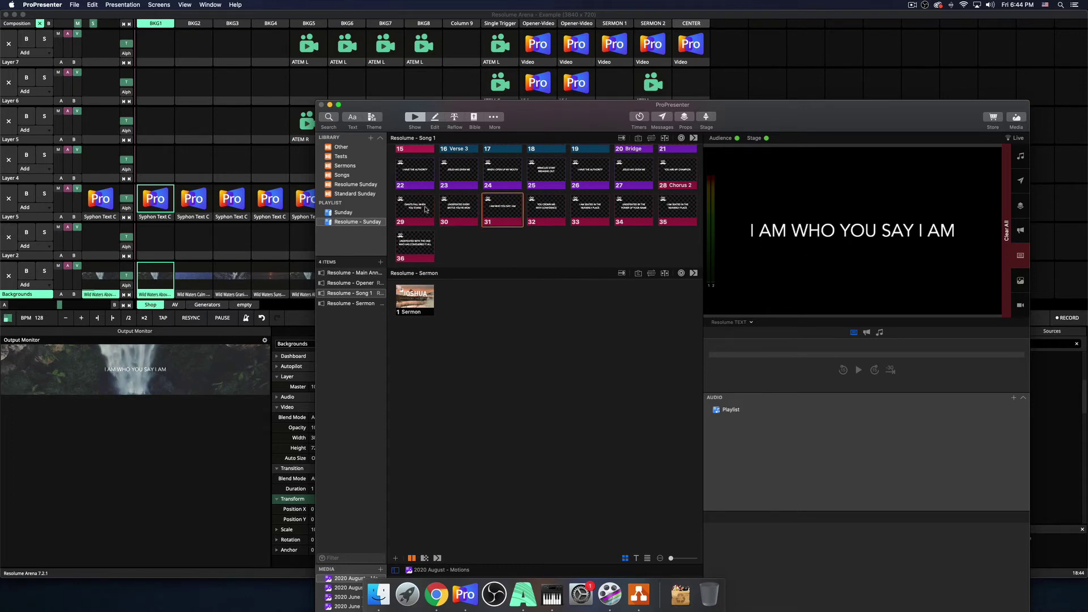
{"action": "key", "text": "Right"}
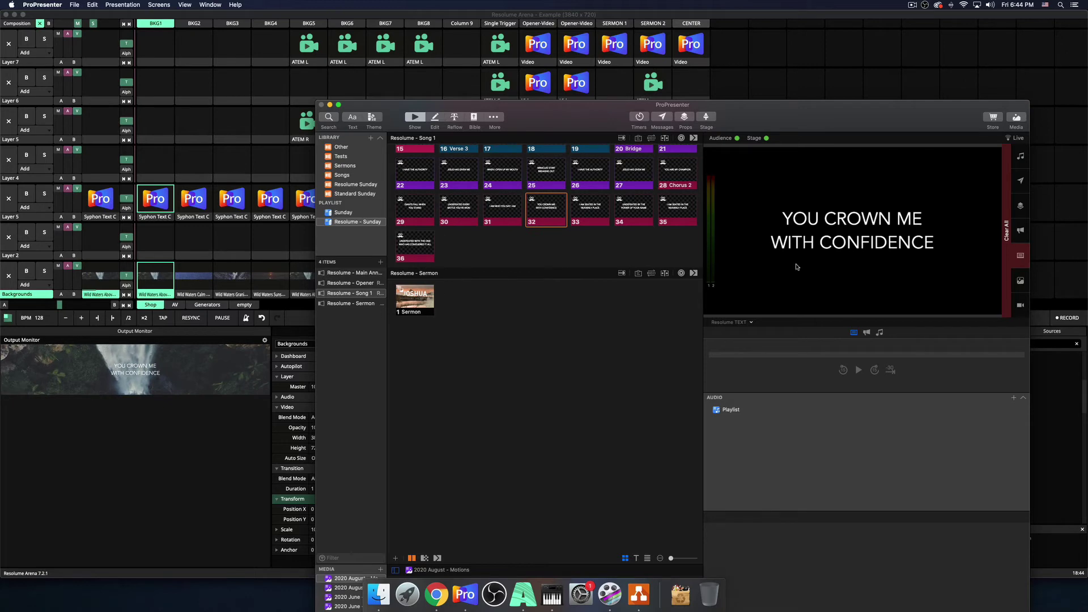
{"action": "scroll", "coordinate": [488, 343], "scroll_direction": "up", "scroll_amount": 2}
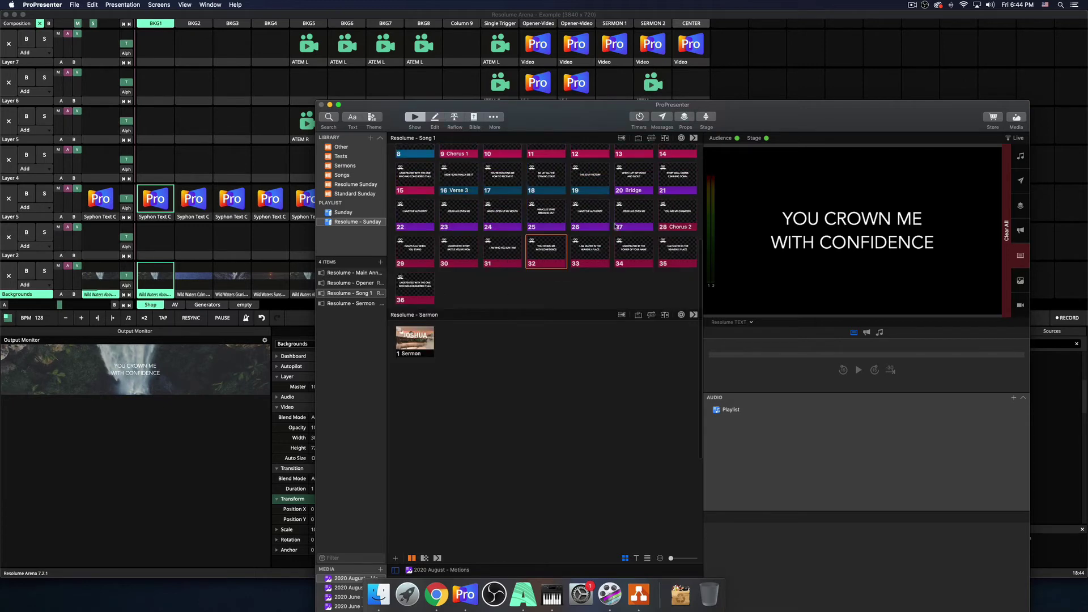
- Switch OBS to the Lower Thirds scene and move its window to the top-left
{"action": "left_click", "coordinate": [924, 6]}
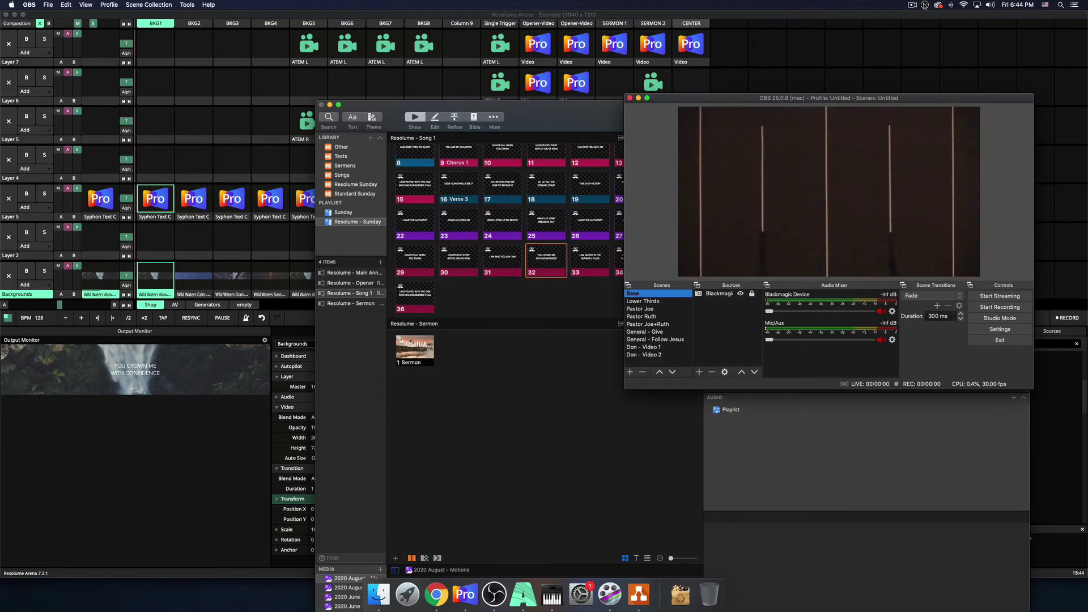
{"action": "left_click", "coordinate": [648, 301]}
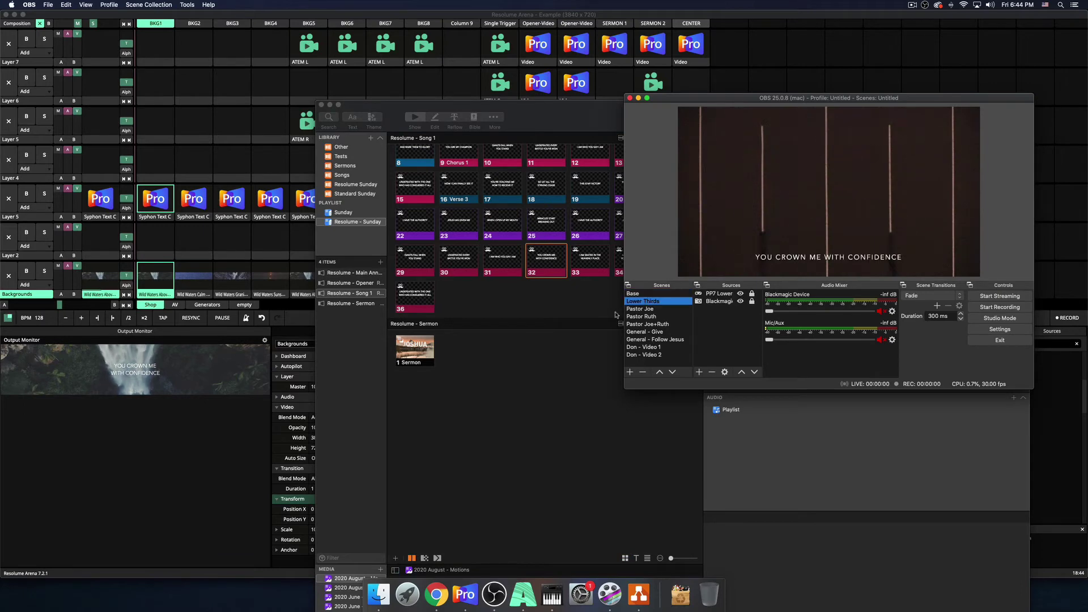
{"action": "scroll", "coordinate": [477, 359], "scroll_direction": "up", "scroll_amount": 1}
{"action": "left_click_drag", "start_coordinate": [706, 97], "coordinate": [88, 23]}
- Put slide 31 live, then slide 30 'UNDEFEATED EVERY BATTLE YOU'VE WON'
{"action": "left_click", "coordinate": [465, 339]}
{"action": "left_click", "coordinate": [498, 277]}
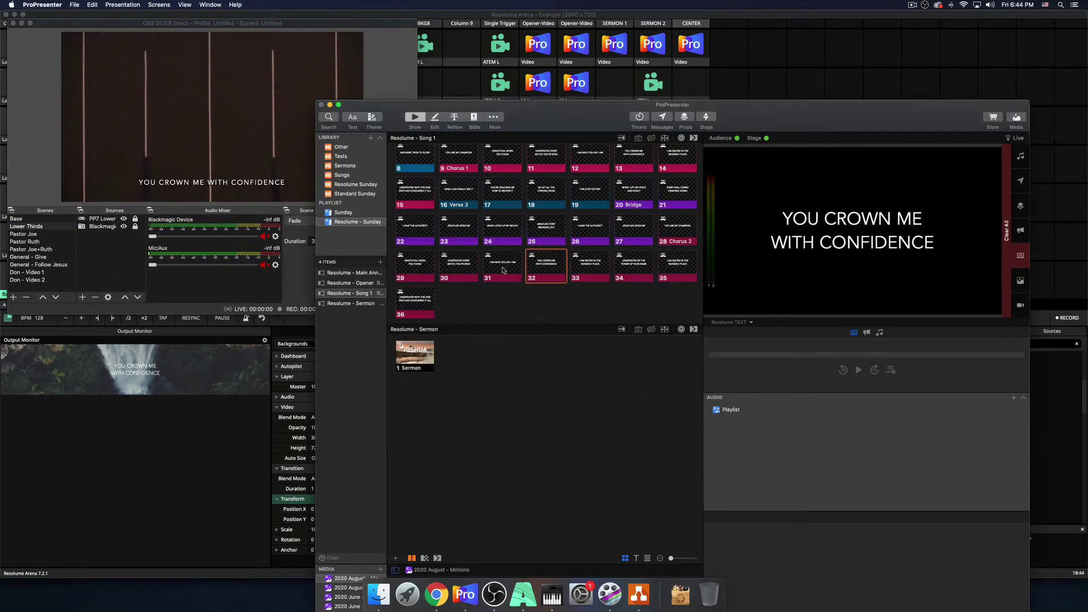
{"action": "left_click", "coordinate": [467, 268]}
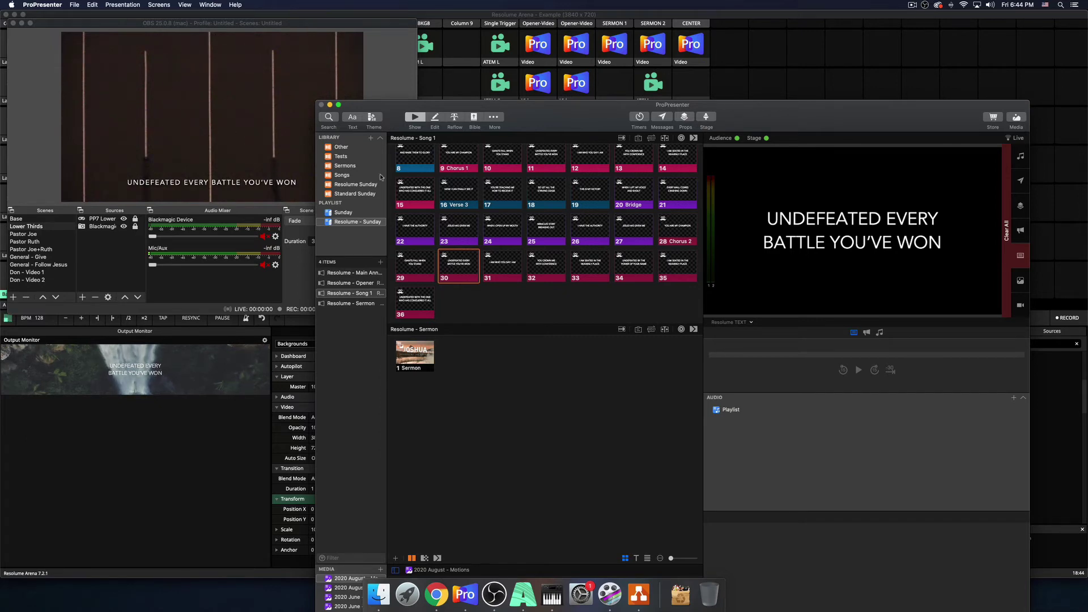
- Hide OBS from its menu-bar icon and shift the ProPresenter window up and right
{"action": "left_click", "coordinate": [925, 5]}
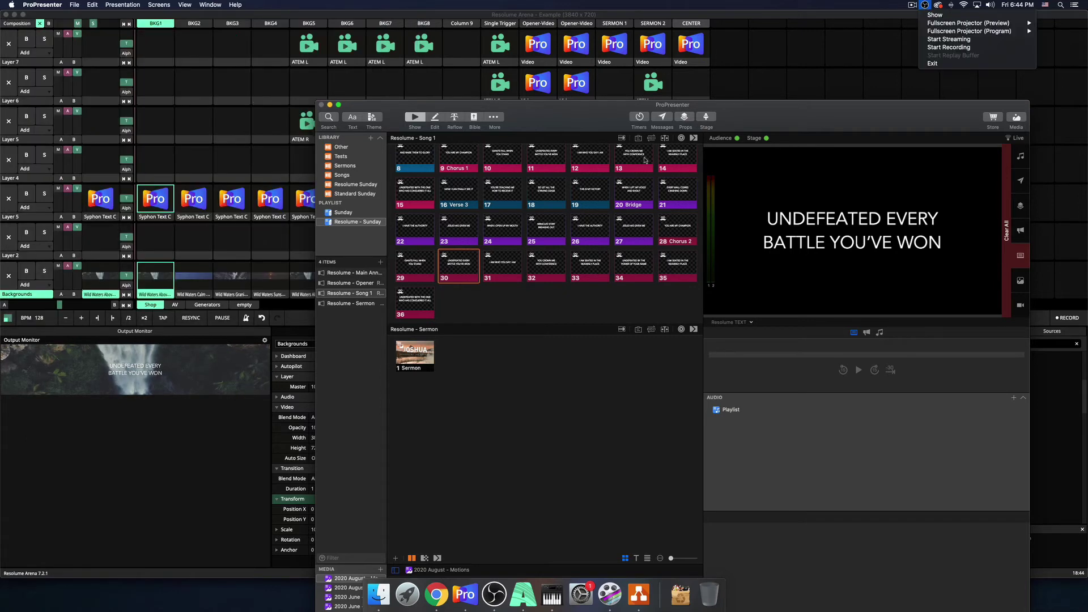
{"action": "left_click", "coordinate": [619, 117]}
{"action": "left_click_drag", "start_coordinate": [619, 117], "coordinate": [632, 68]}
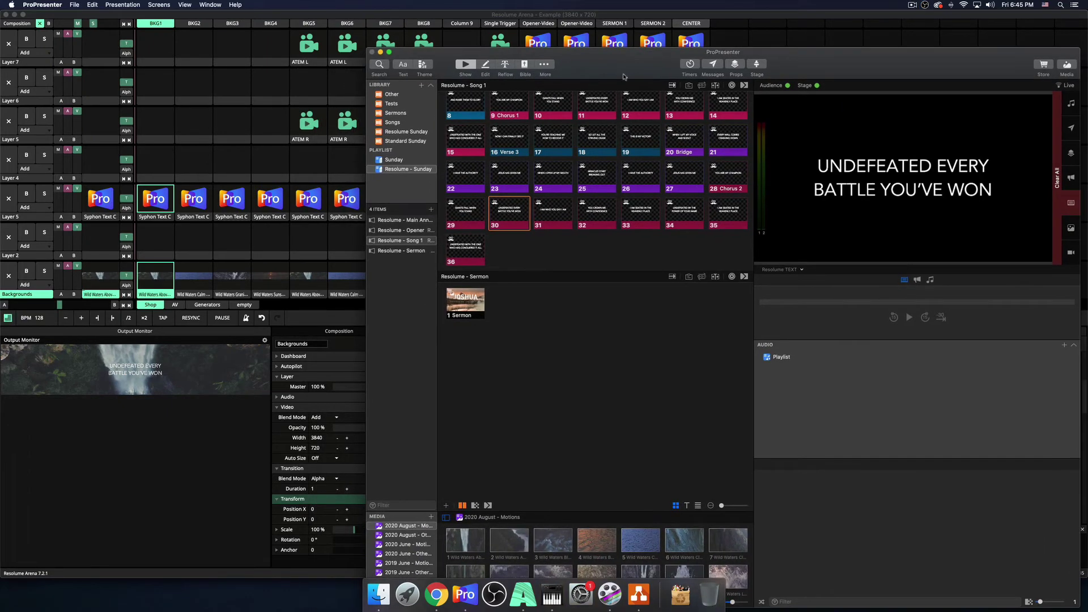
{"action": "left_click", "coordinate": [380, 52]}
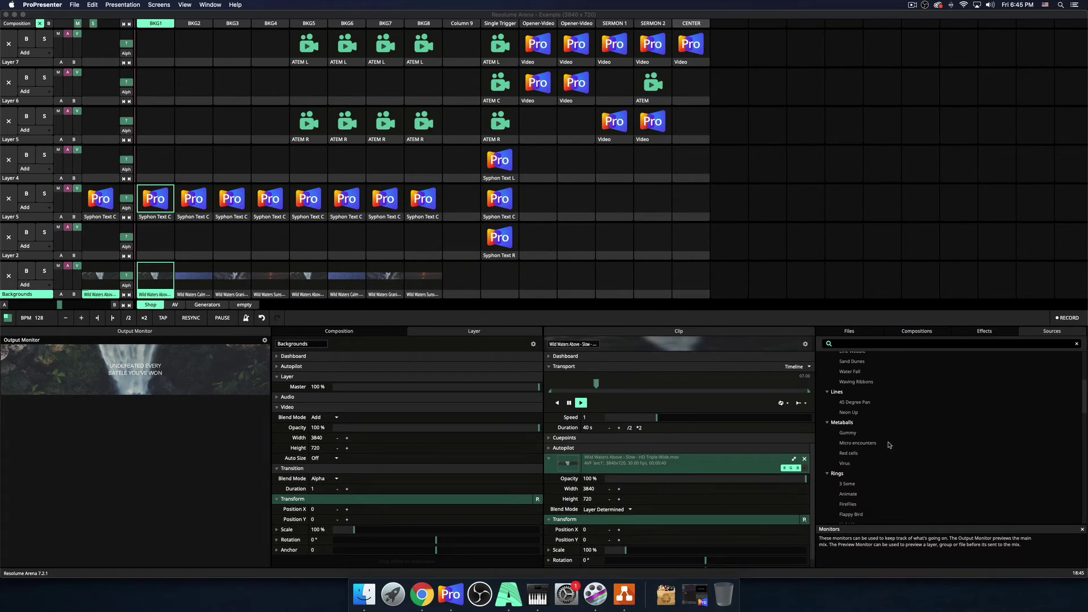
{"action": "scroll", "coordinate": [873, 459], "scroll_direction": "down", "scroll_amount": 5}
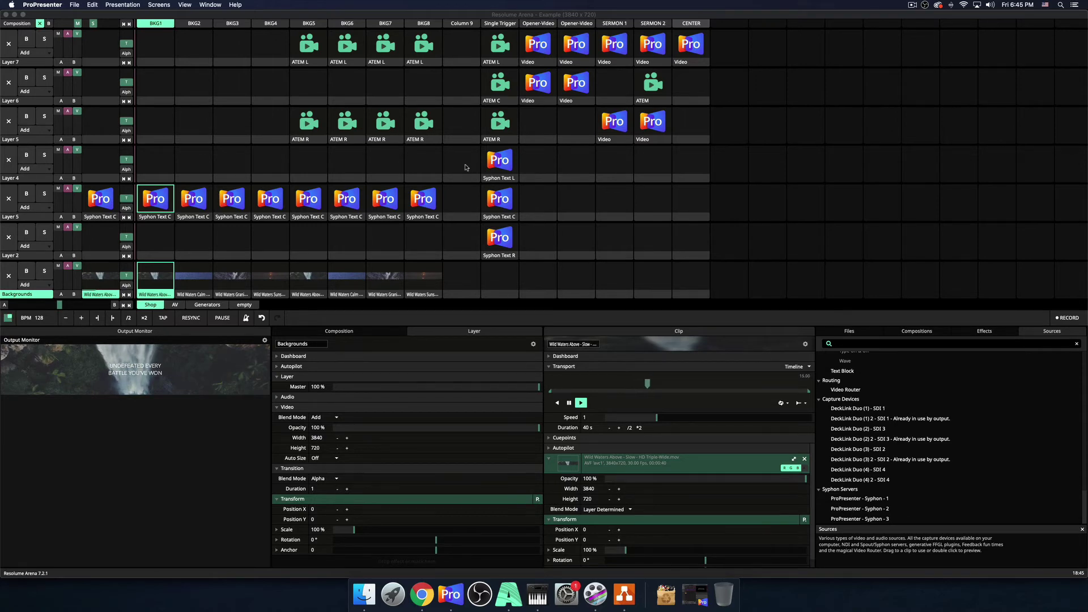
{"action": "left_click", "coordinate": [461, 171]}
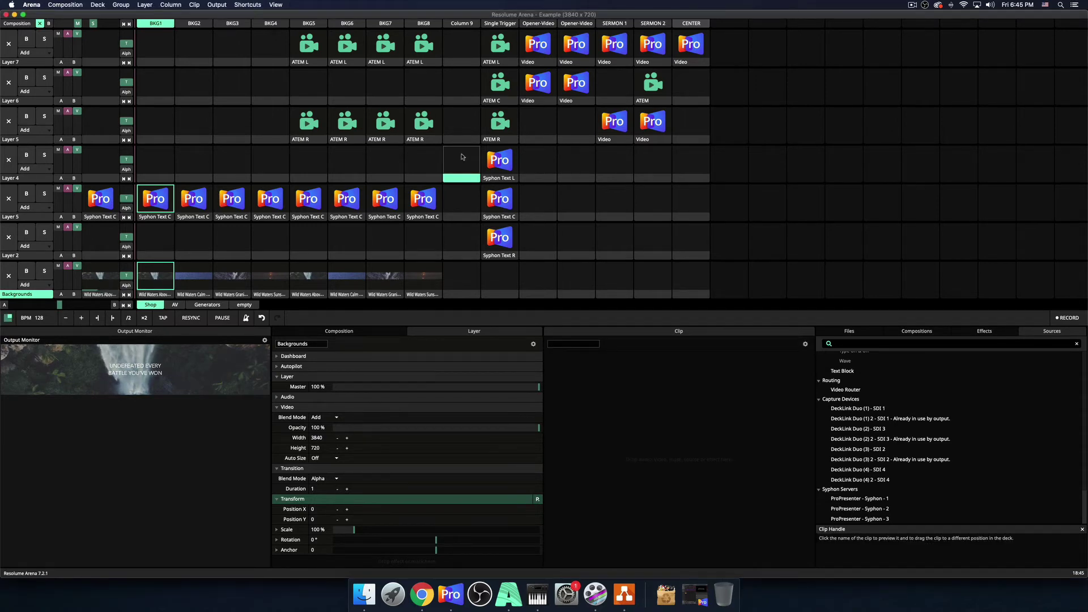
{"action": "left_click", "coordinate": [468, 235]}
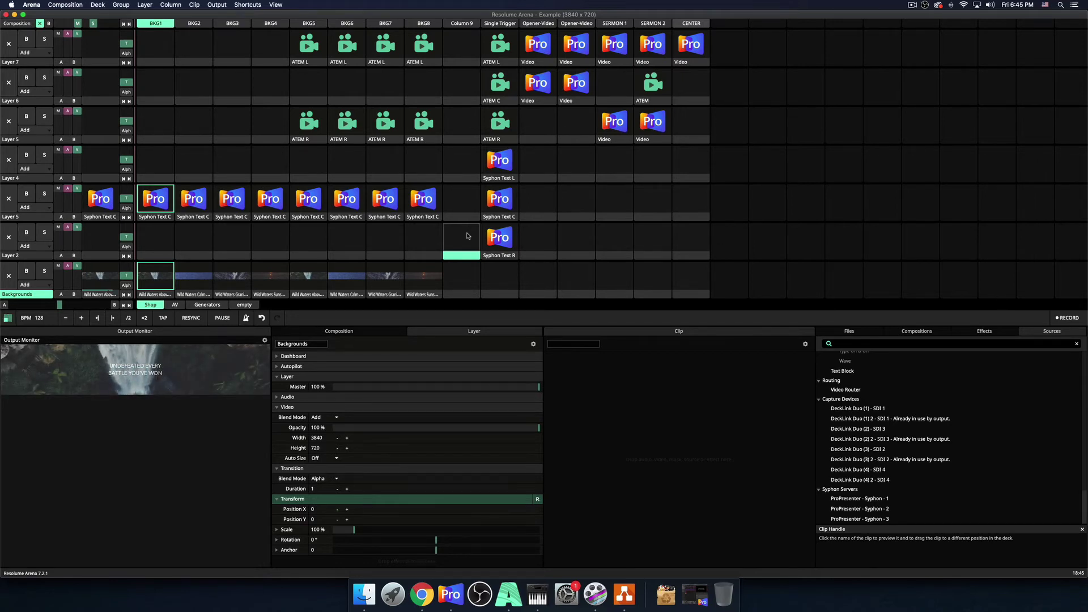
{"action": "key", "text": "super+Tab"}
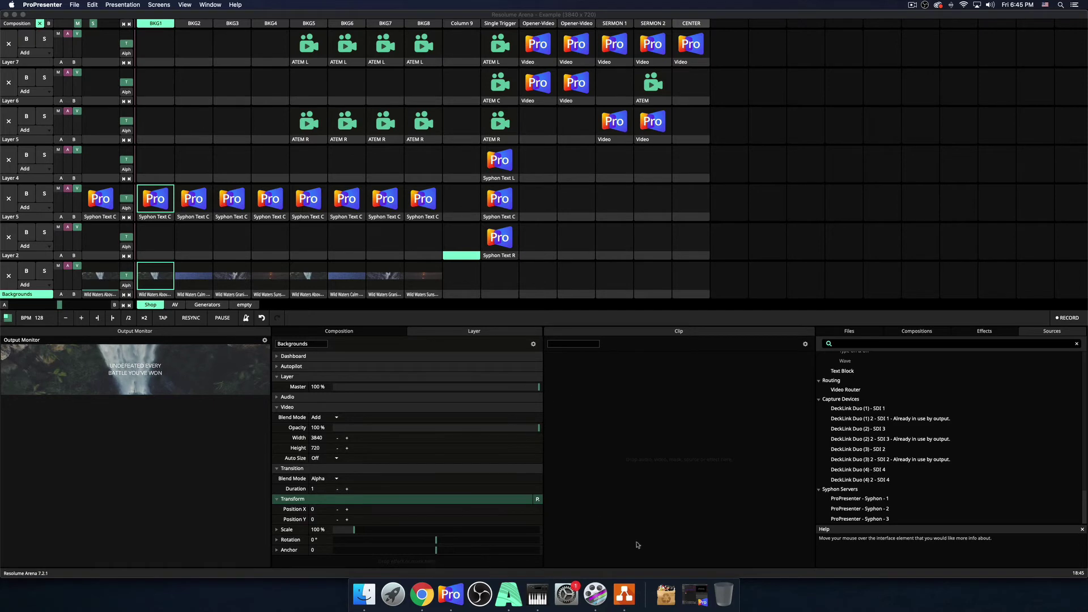
{"action": "left_click", "coordinate": [695, 593]}
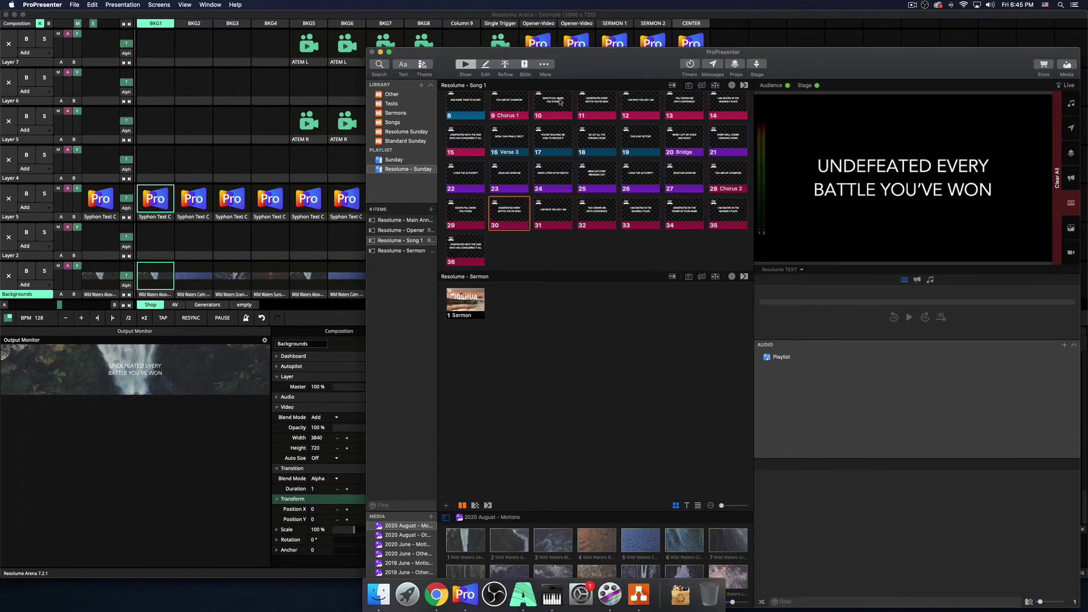
- Preview the lyric on the OBS output, then on Resolume TEXT, and bring Resolume Arena forward
{"action": "left_click", "coordinate": [802, 270]}
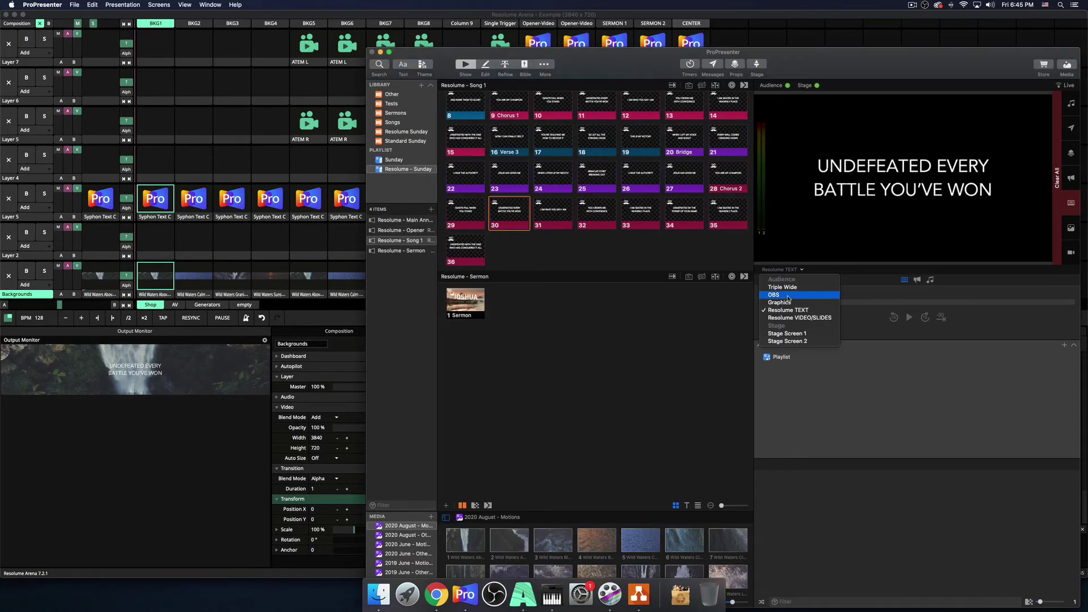
{"action": "left_click", "coordinate": [791, 297]}
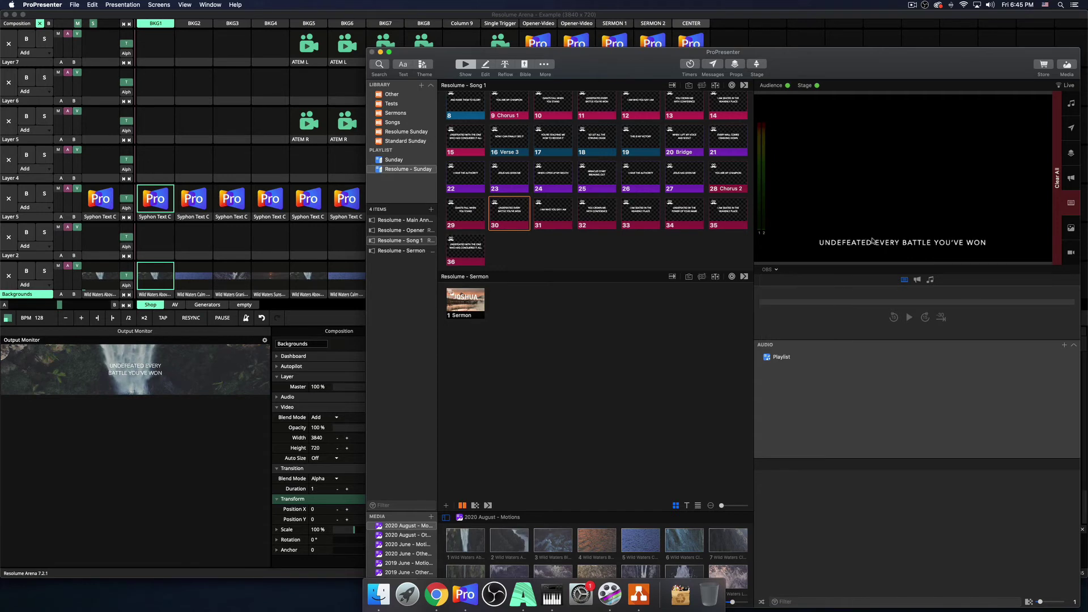
{"action": "left_click", "coordinate": [773, 271]}
{"action": "left_click", "coordinate": [788, 311]}
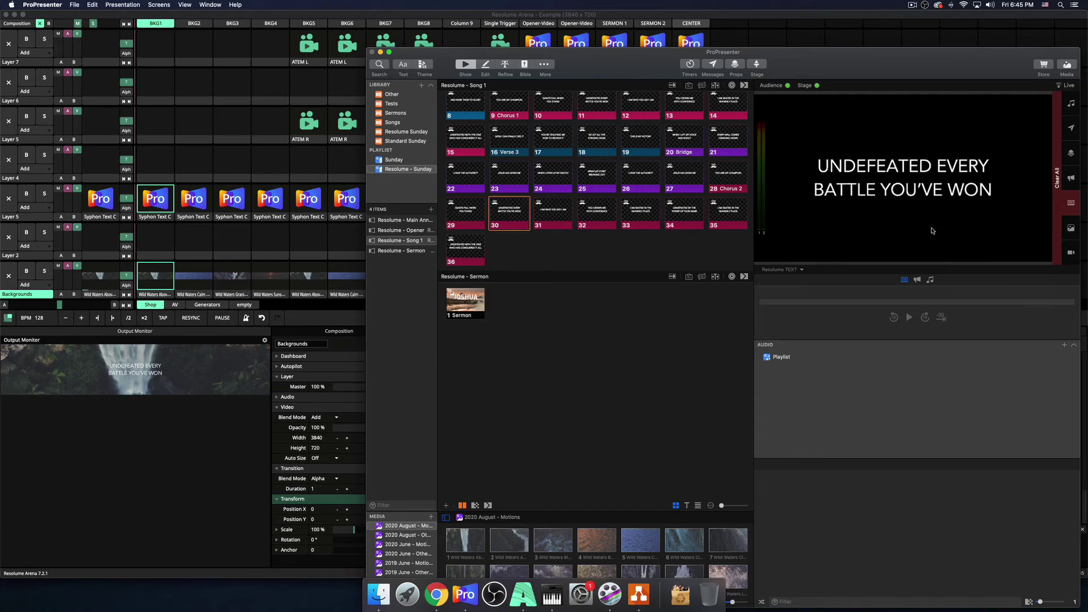
{"action": "left_click", "coordinate": [207, 420]}
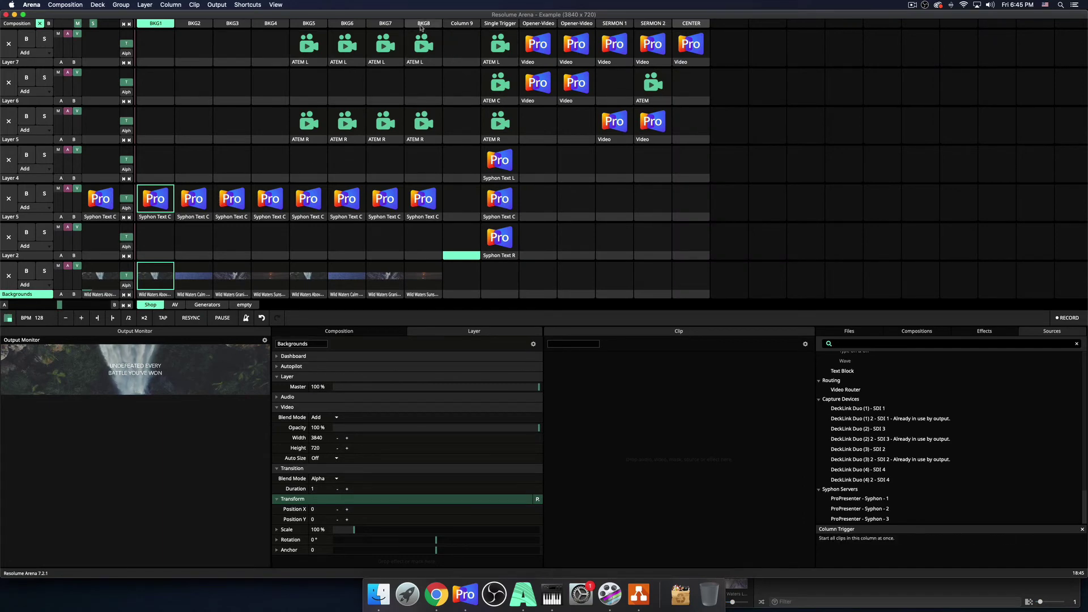
- Try background columns BKG8, BKG6, BKG3, BKG4 and BKG2, ending on BKG3 Wild Waters Granite
{"action": "left_click", "coordinate": [422, 25]}
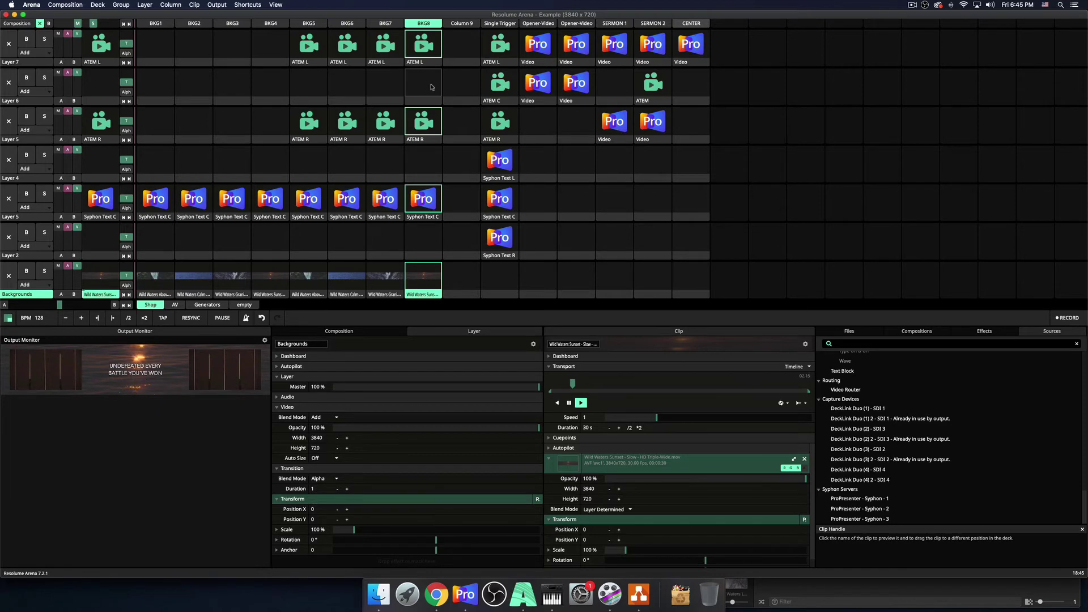
{"action": "left_click", "coordinate": [346, 24]}
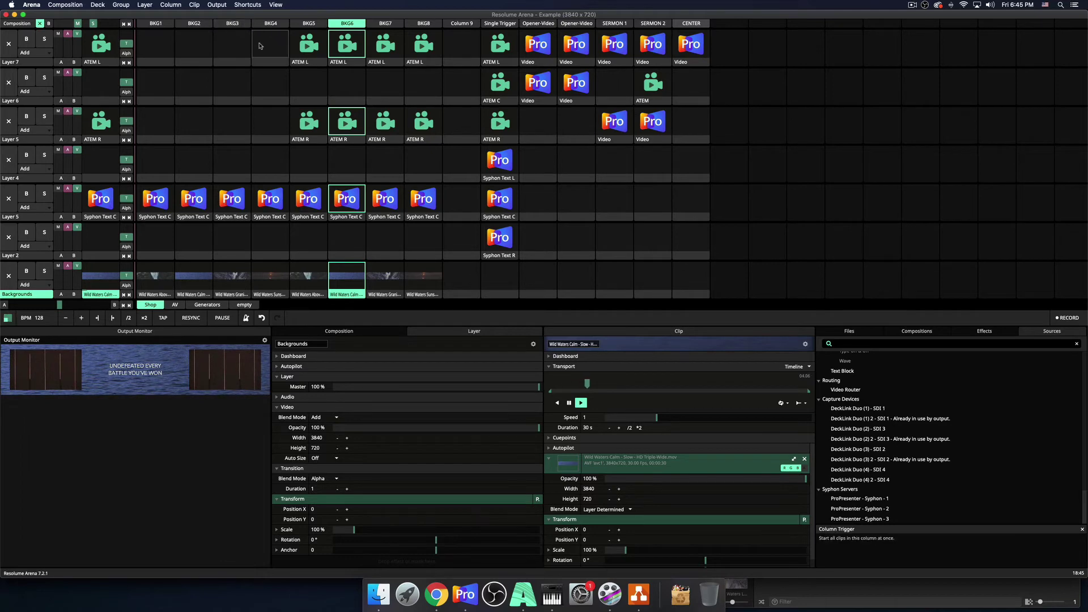
{"action": "left_click", "coordinate": [233, 24]}
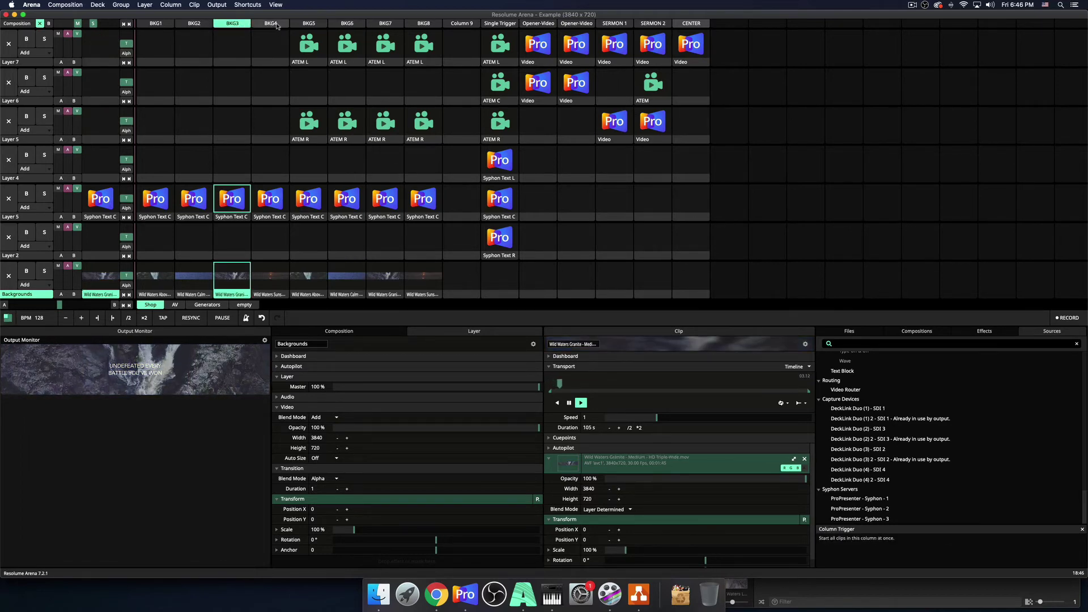
{"action": "left_click", "coordinate": [277, 23]}
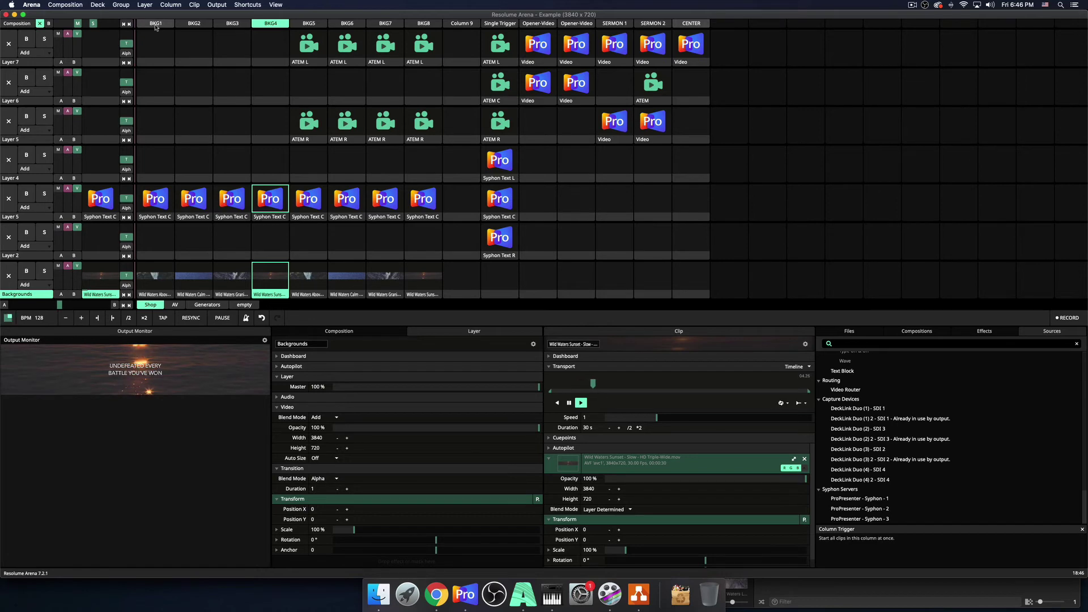
{"action": "key", "text": "2"}
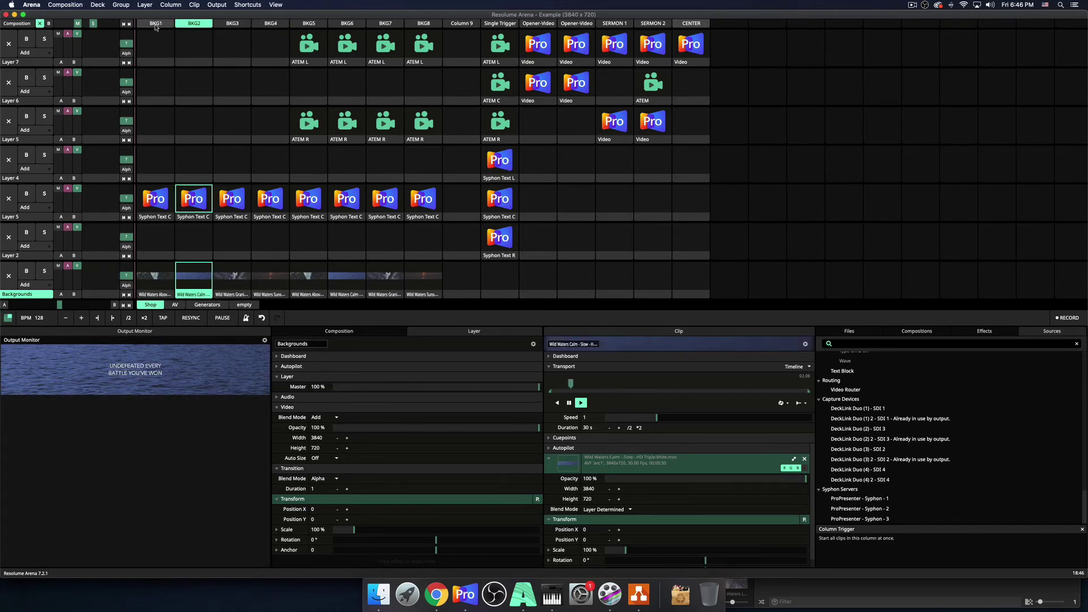
{"action": "key", "text": "3"}
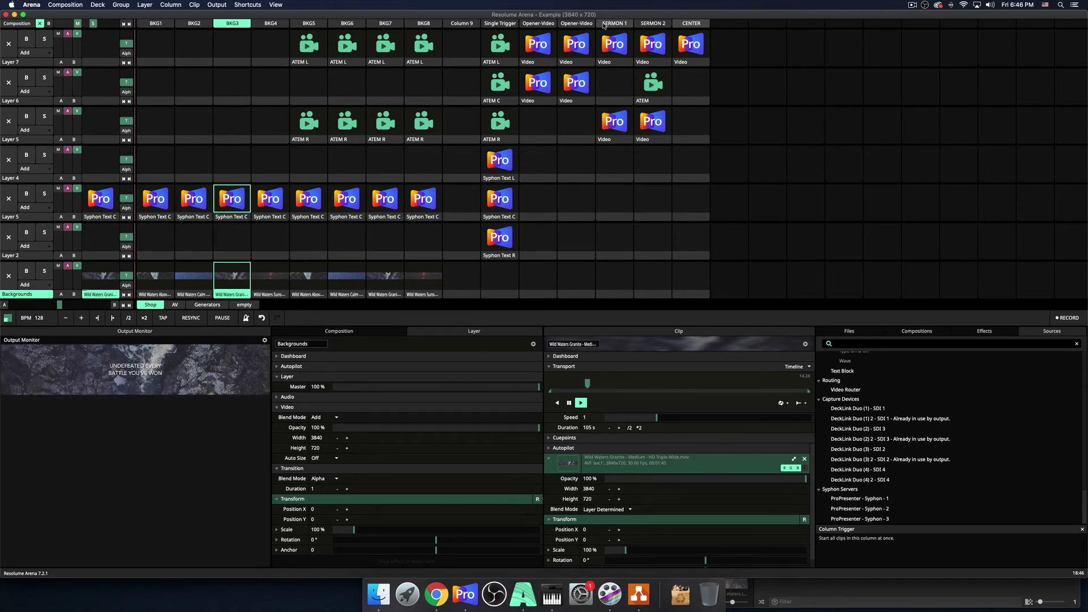
- Launch Resolume's Opener-Video column and start ProPresenter's opener_Horizon.mp4 Opener cue
{"action": "left_click", "coordinate": [545, 24]}
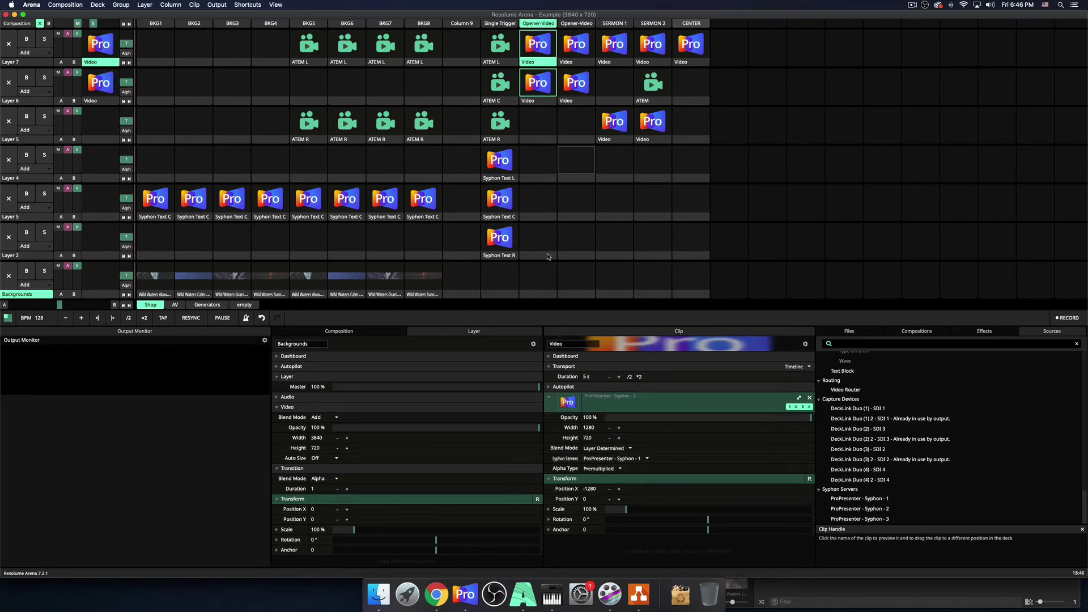
{"action": "left_click", "coordinate": [464, 594]}
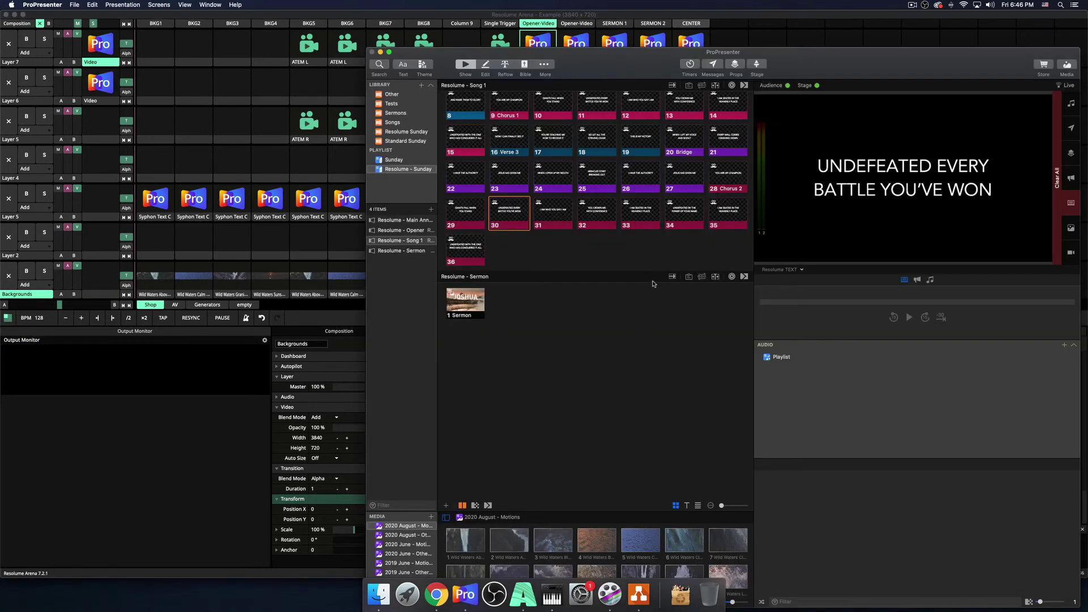
{"action": "scroll", "coordinate": [655, 275], "scroll_direction": "up", "scroll_amount": 5}
{"action": "left_click", "coordinate": [465, 201]}
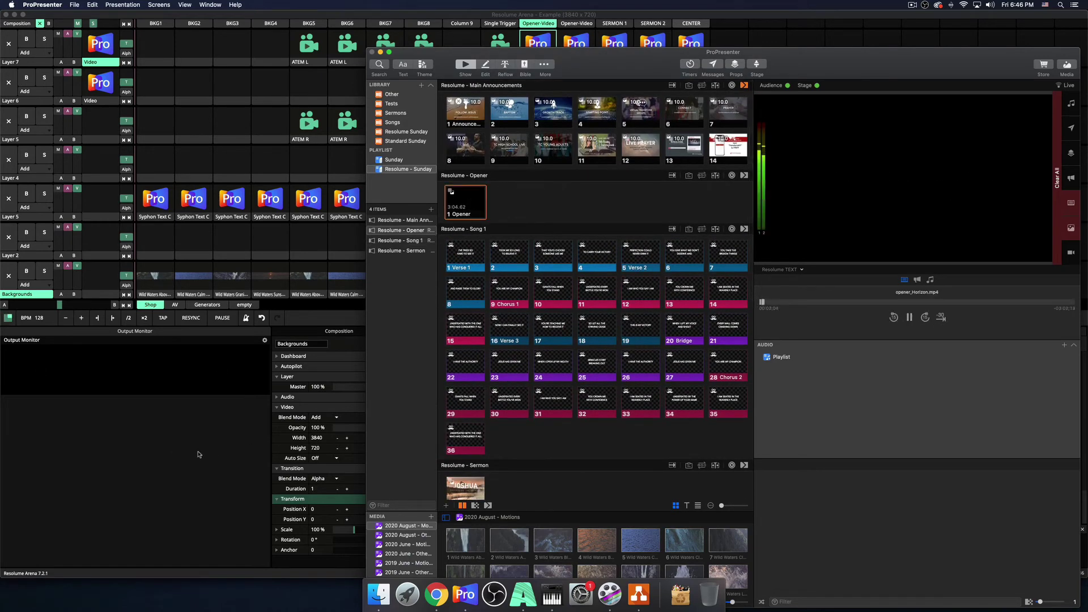
- Route system sound output to Telestream Audio Capture and clear the live output
{"action": "left_click", "coordinate": [989, 4]}
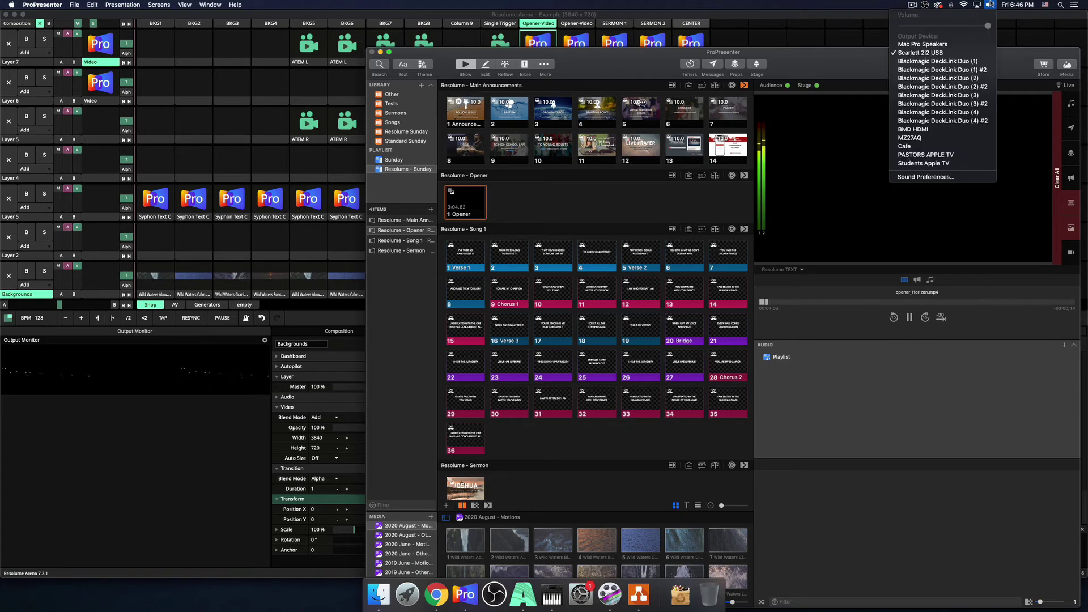
{"action": "left_click", "coordinate": [957, 52]}
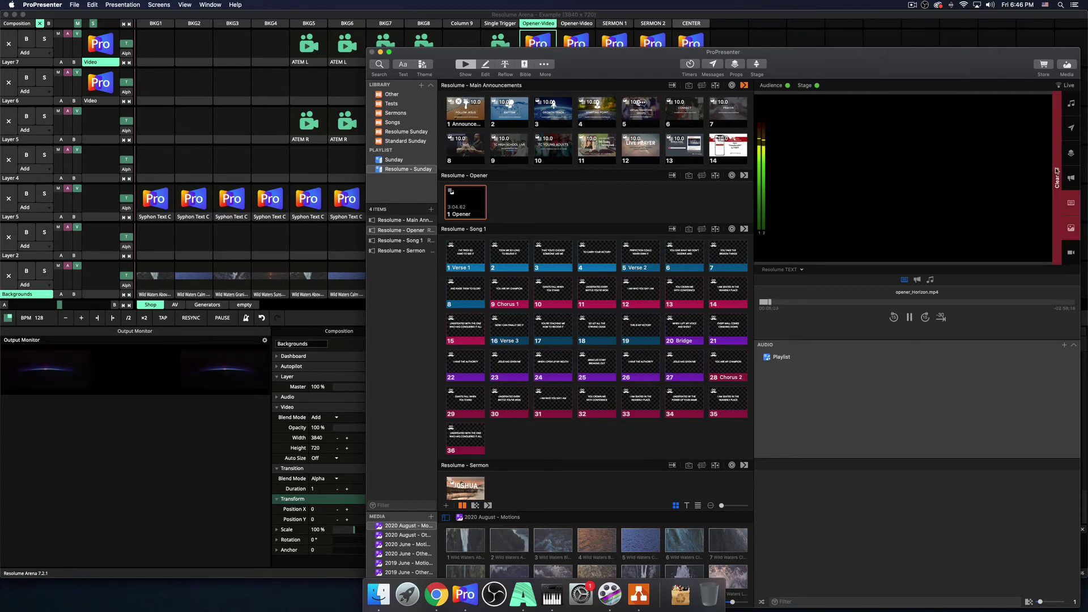
{"action": "left_click", "coordinate": [1056, 171]}
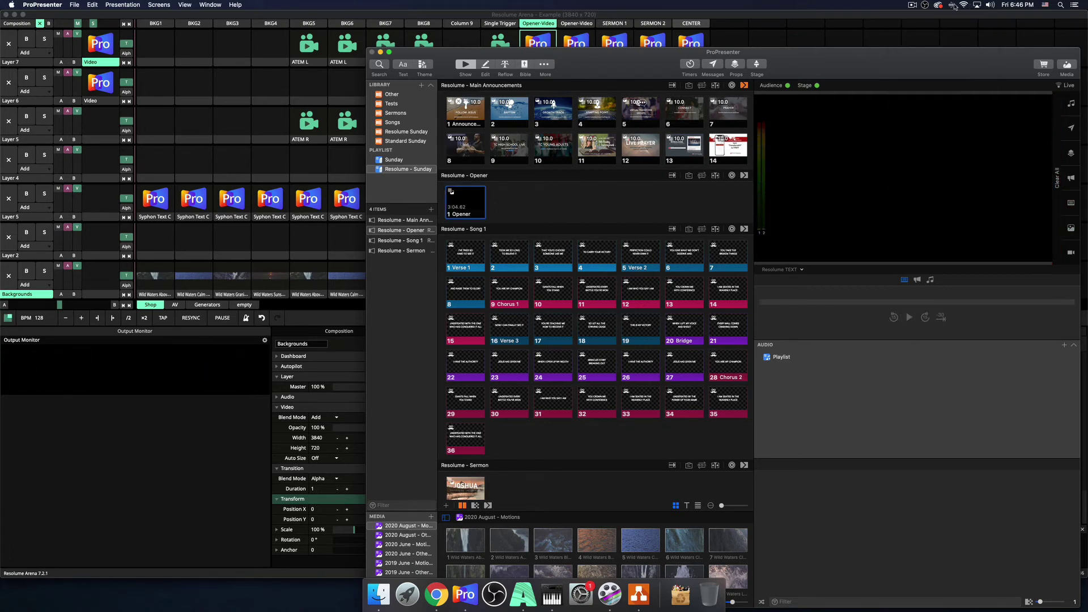
{"action": "left_click", "coordinate": [989, 5]}
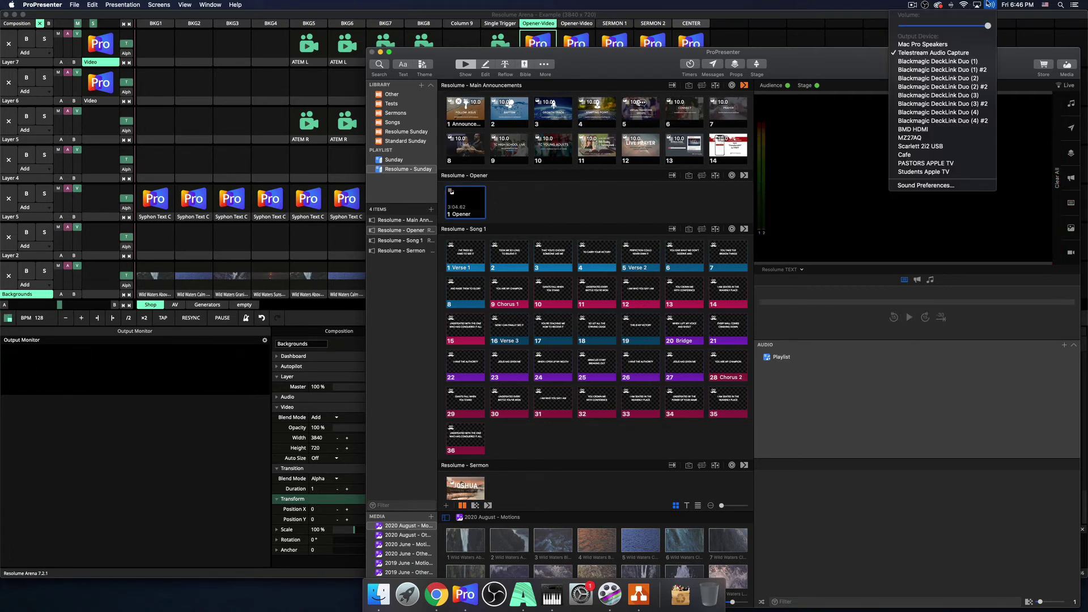
{"action": "left_click", "coordinate": [951, 54]}
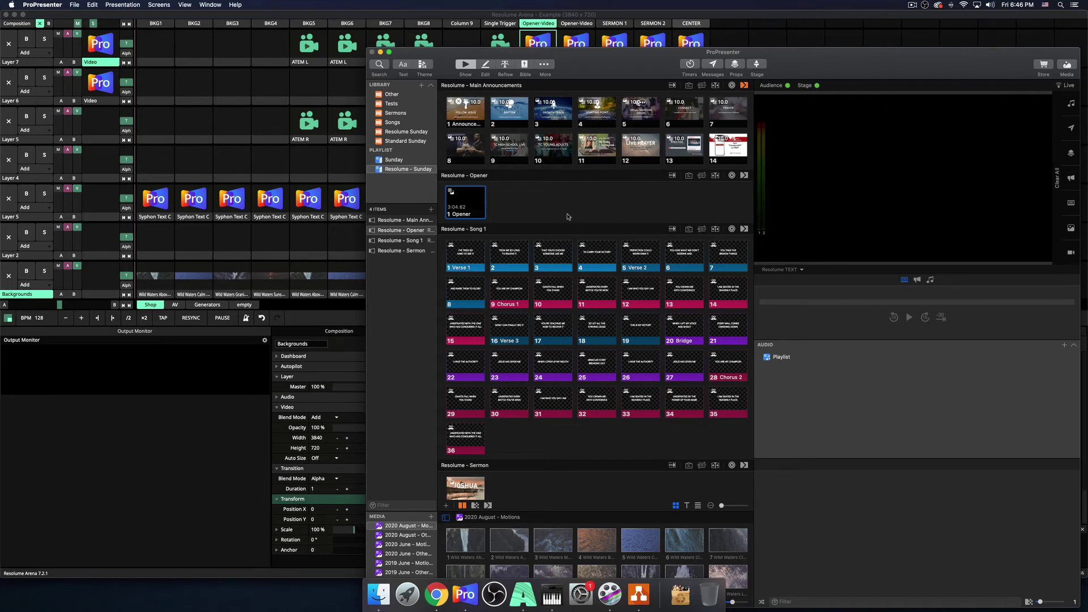
- Set the opener video's audio Channel 1 to 0 dB and mute it, then replay the Opener cue
{"action": "right_click", "coordinate": [470, 214]}
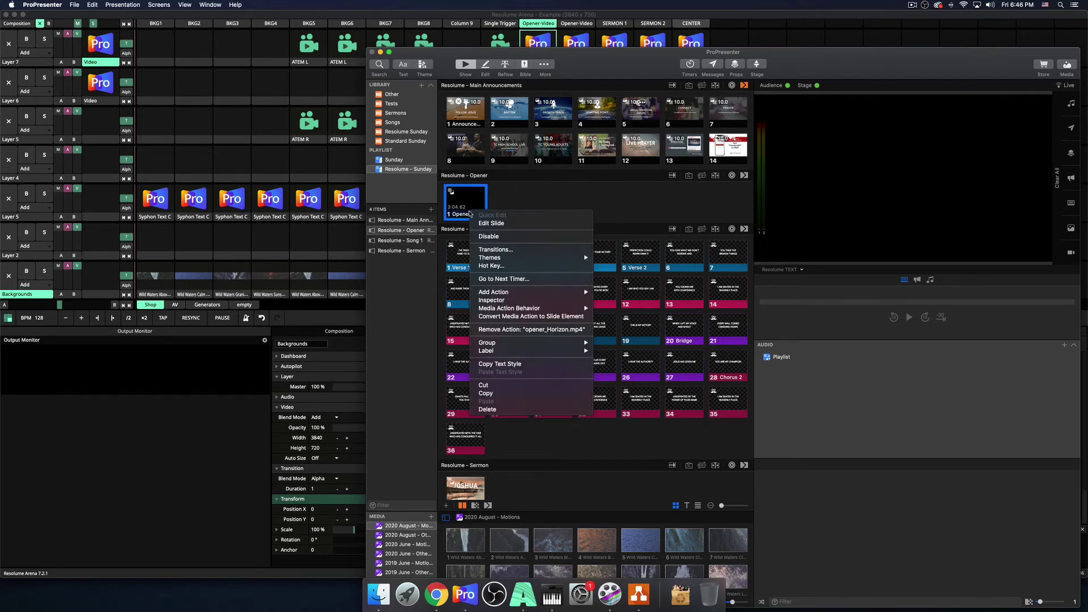
{"action": "left_click", "coordinate": [508, 300]}
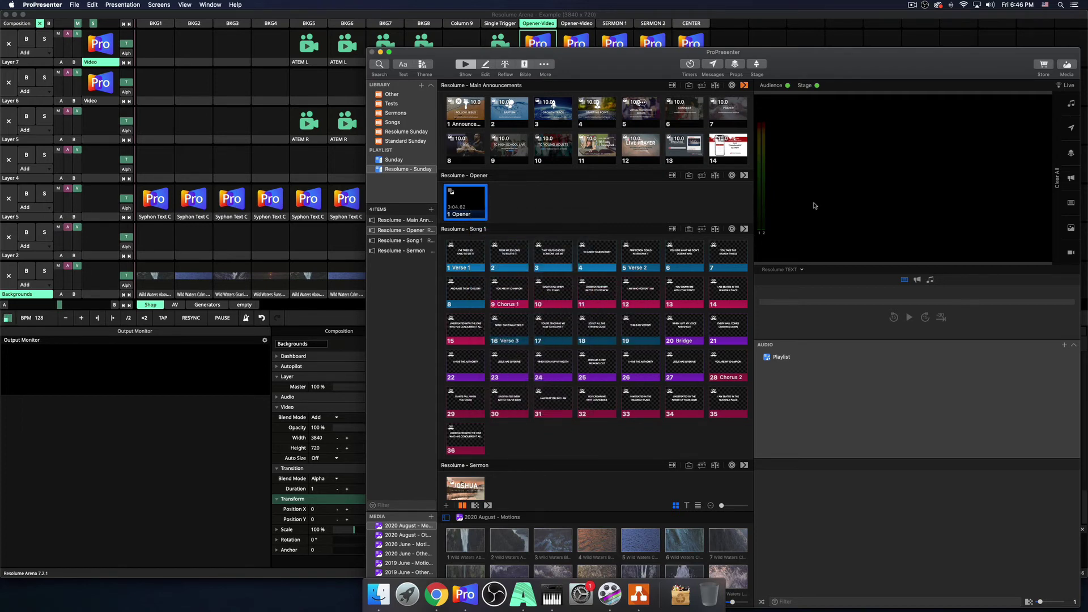
{"action": "left_click", "coordinate": [782, 187]}
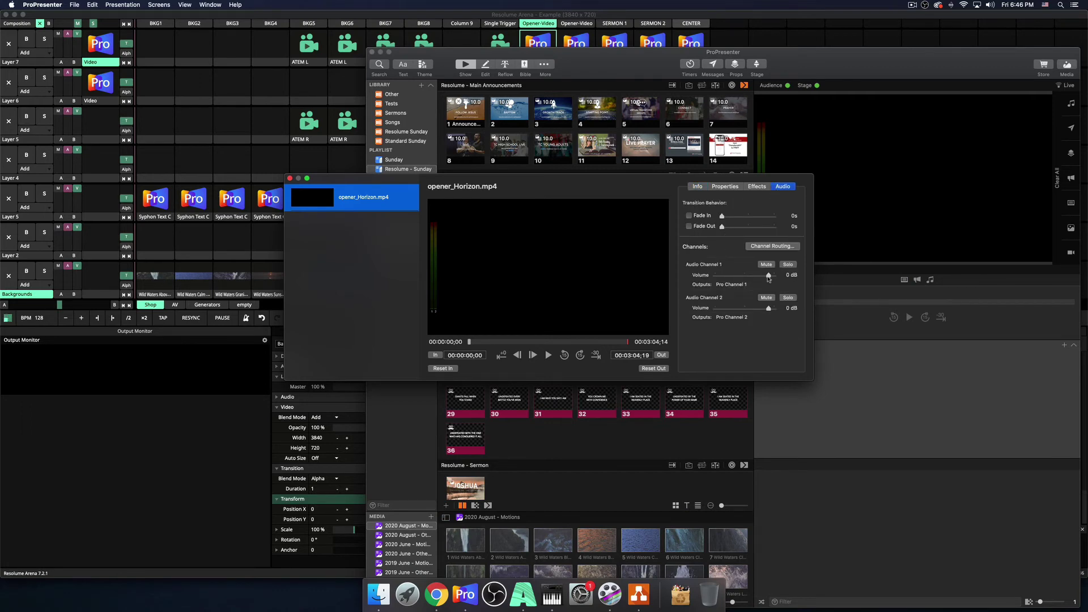
{"action": "left_click_drag", "start_coordinate": [768, 276], "coordinate": [646, 272]}
{"action": "left_click", "coordinate": [786, 276]}
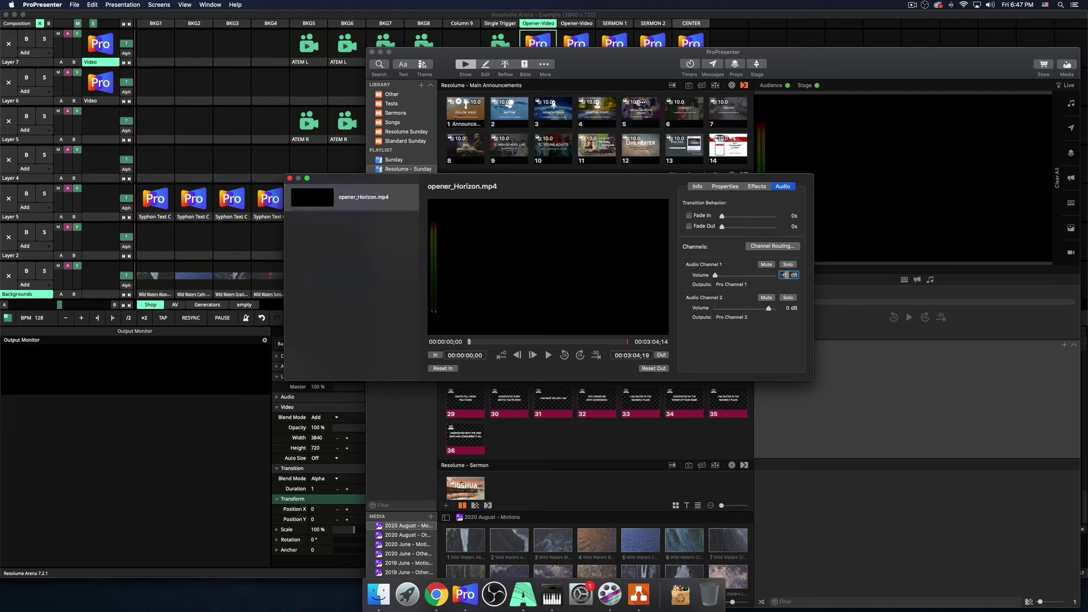
{"action": "key", "text": "Return"}
{"action": "left_click", "coordinate": [766, 264]}
{"action": "left_click", "coordinate": [289, 178]}
{"action": "left_click", "coordinate": [466, 207]}
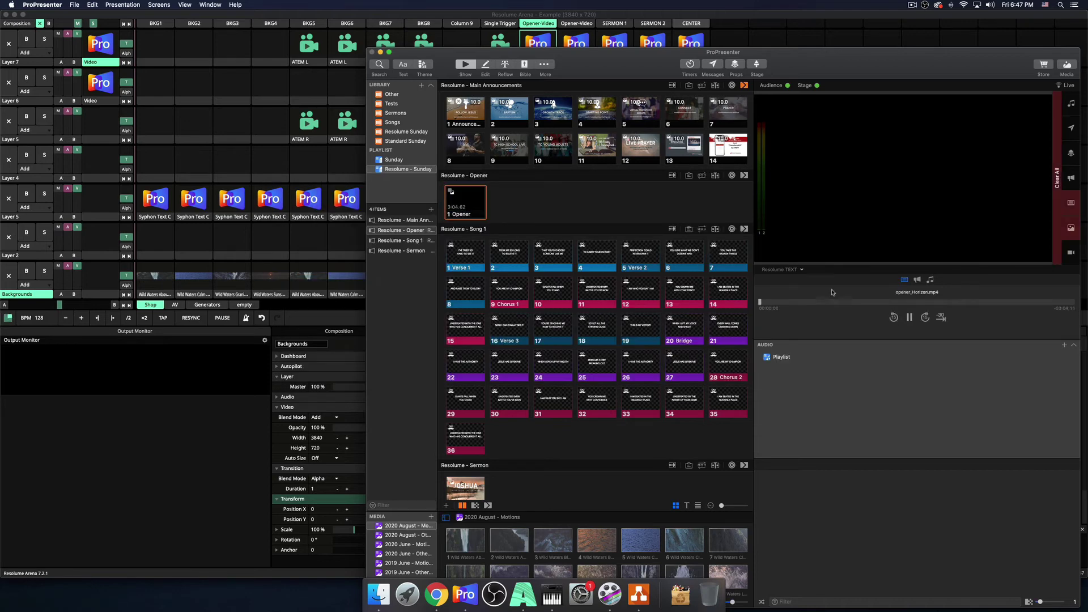
- Skip the opener near its end, send it to the Graphics screen, and return to Resolume
{"action": "left_click", "coordinate": [890, 302]}
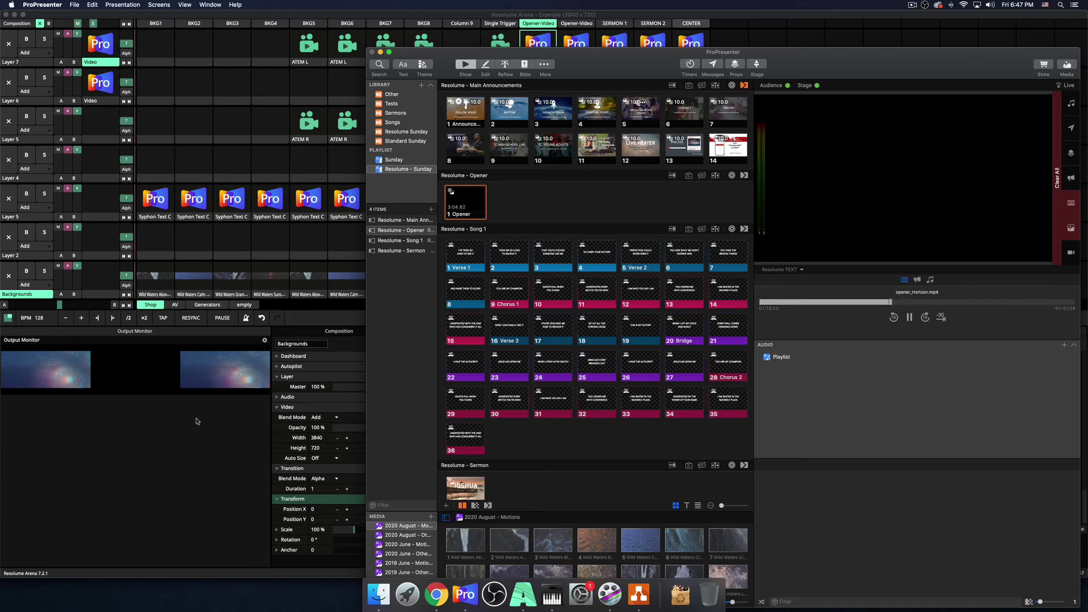
{"action": "left_click", "coordinate": [781, 270]}
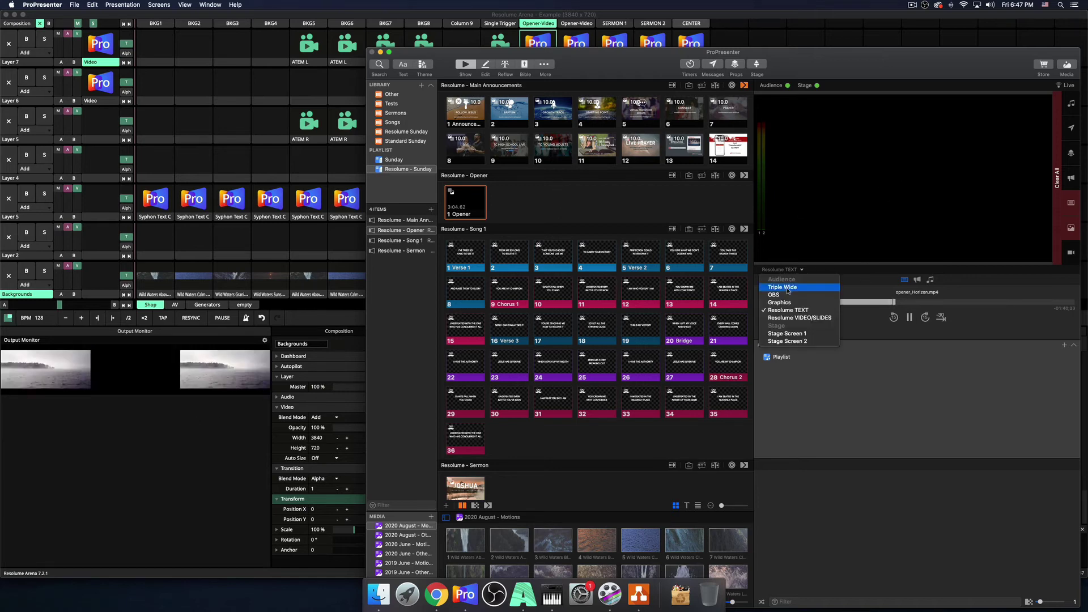
{"action": "left_click", "coordinate": [779, 302]}
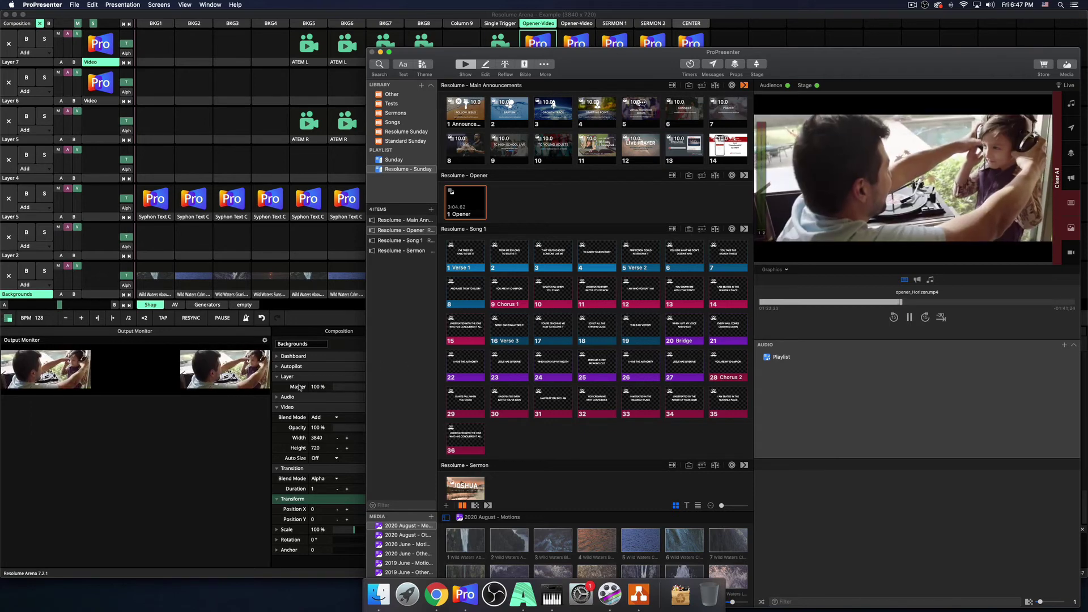
{"action": "left_click", "coordinate": [227, 455]}
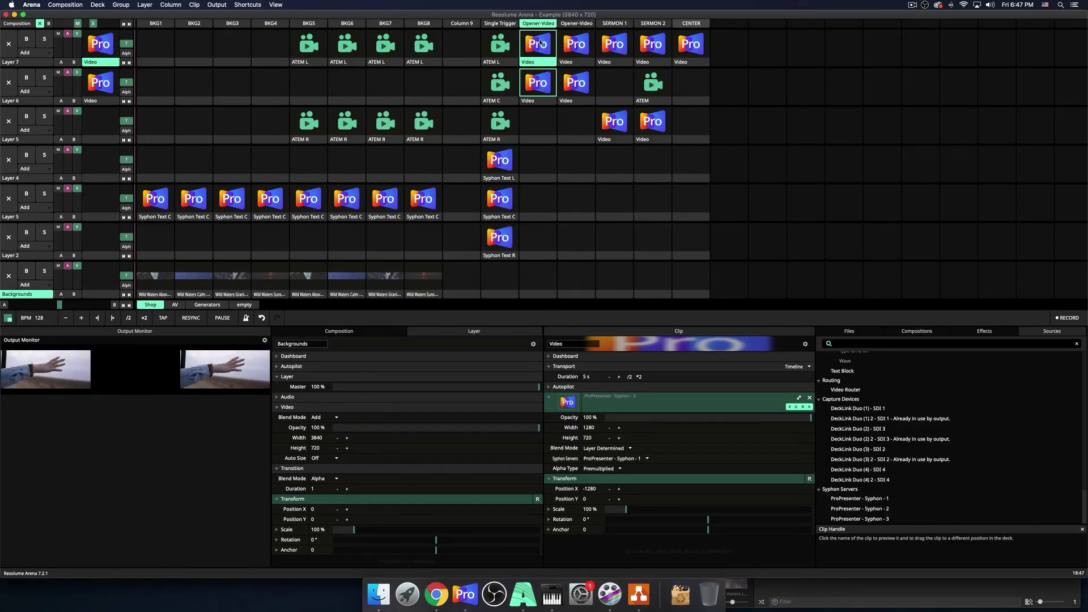
- Trigger Opener-Video clips on layers 6 and 7, clear layer 6, and launch the second Opener-Video column
{"action": "left_click", "coordinate": [538, 85]}
{"action": "left_click", "coordinate": [548, 81]}
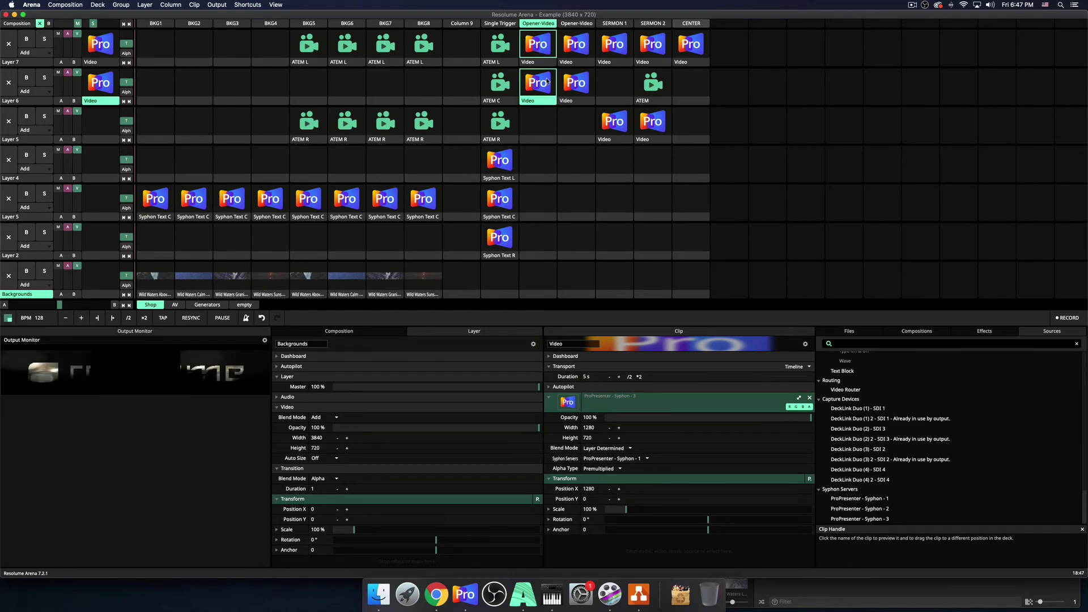
{"action": "left_click", "coordinate": [541, 33]}
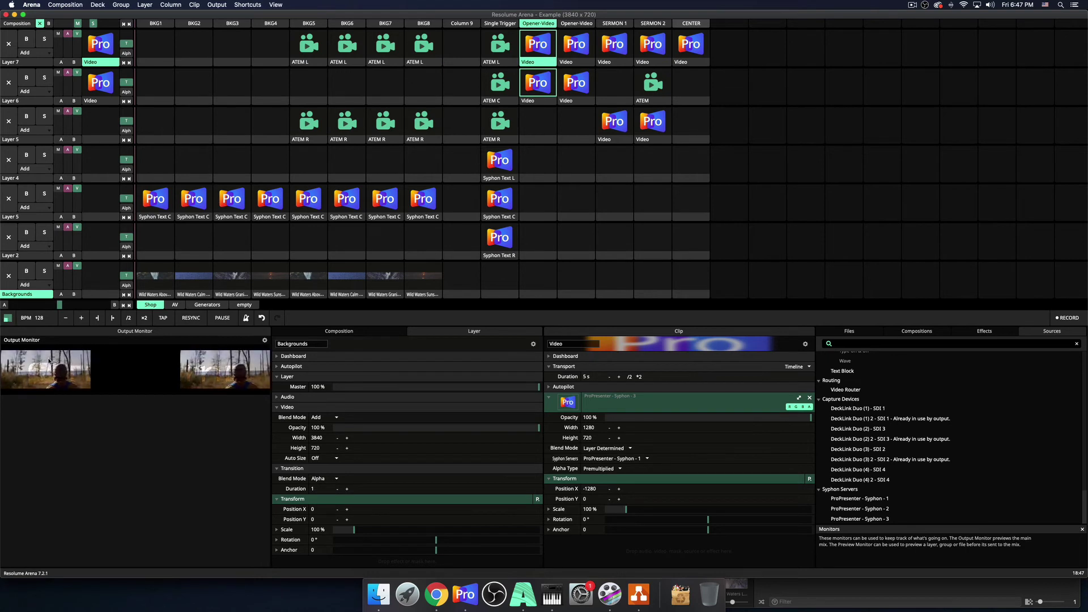
{"action": "left_click", "coordinate": [527, 79]}
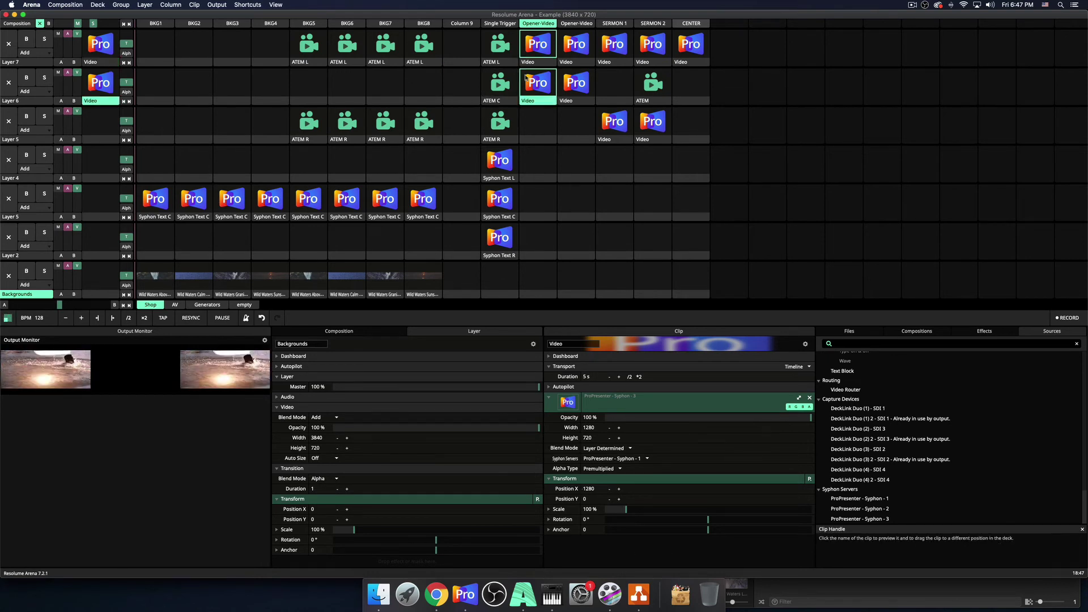
{"action": "left_click", "coordinate": [9, 83]}
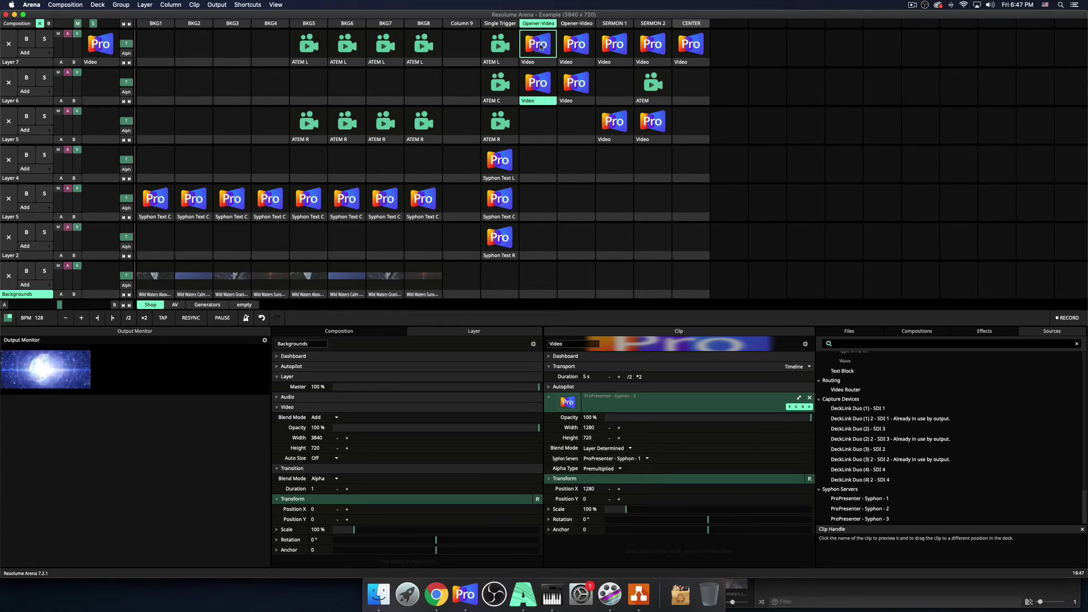
{"action": "left_click", "coordinate": [541, 82]}
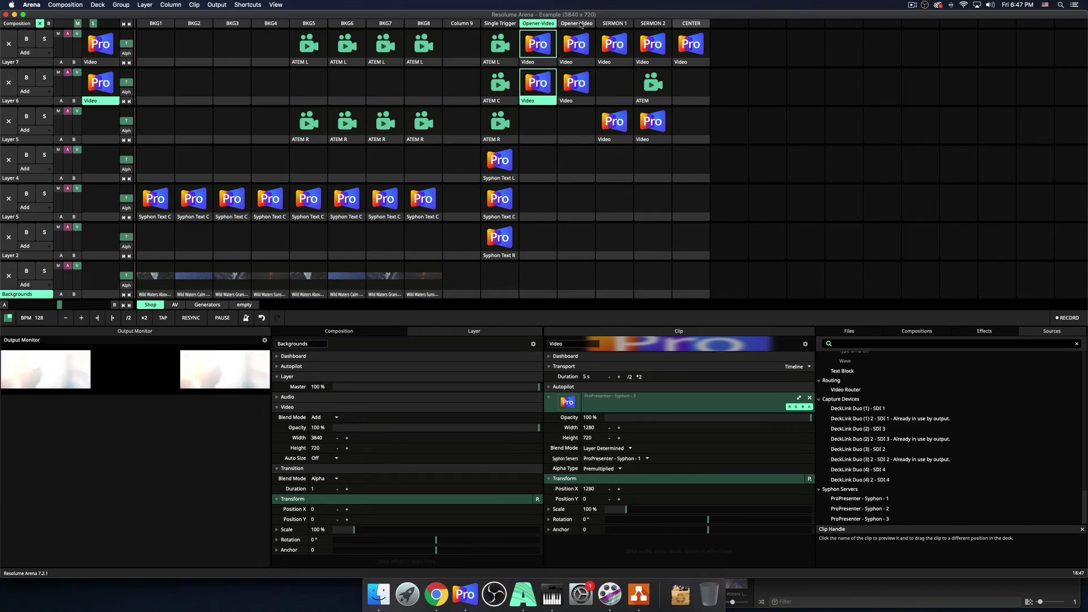
{"action": "left_click", "coordinate": [576, 23]}
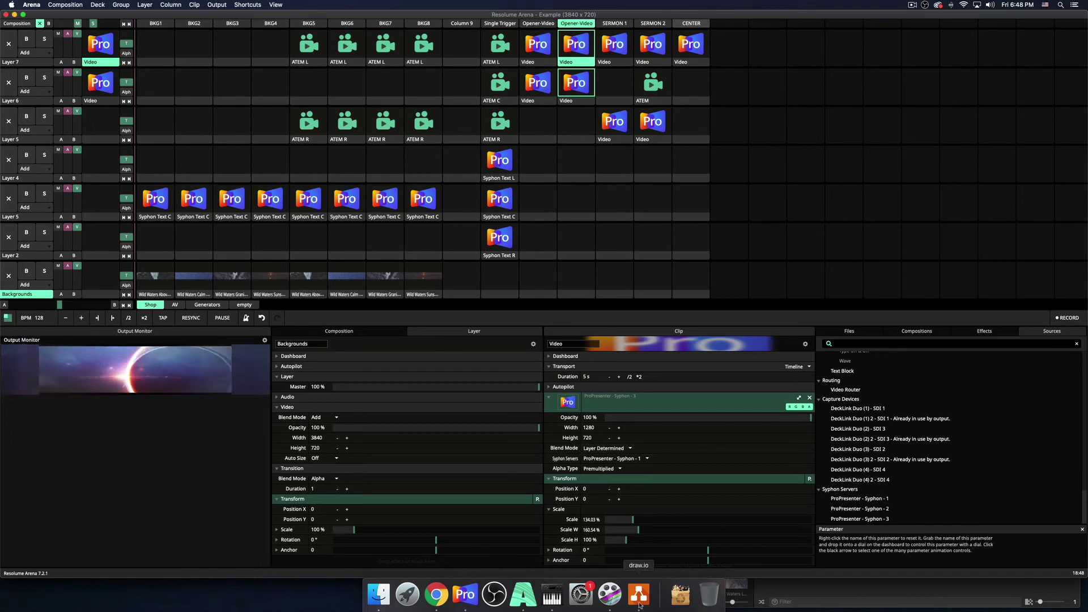
{"action": "left_click", "coordinate": [465, 594]}
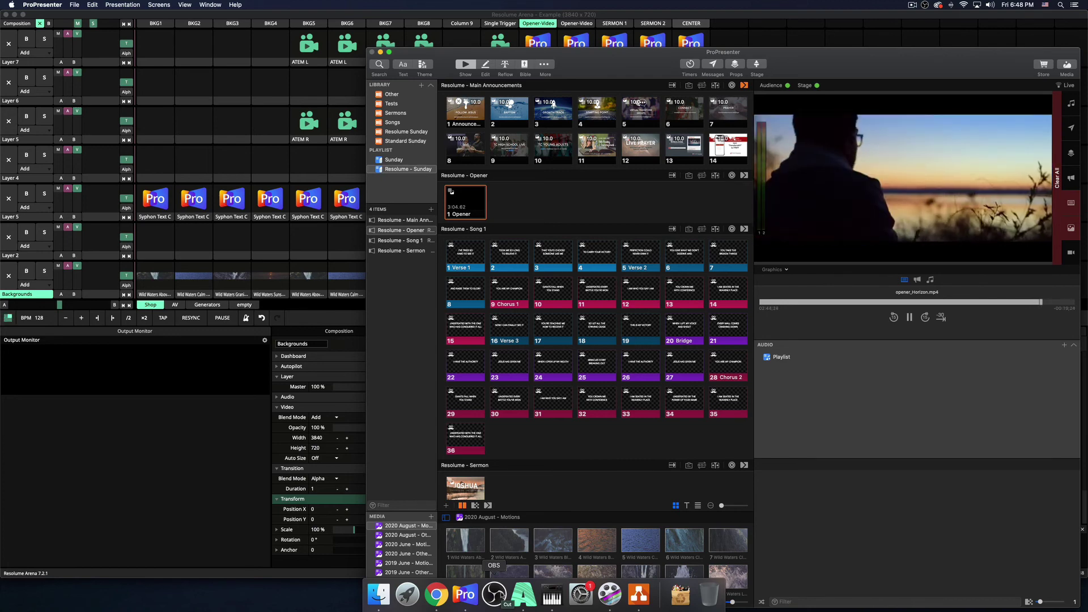
- Clear the opener video with F3 and minimize ProPresenter with Cmd+M
{"action": "key", "text": "F3"}
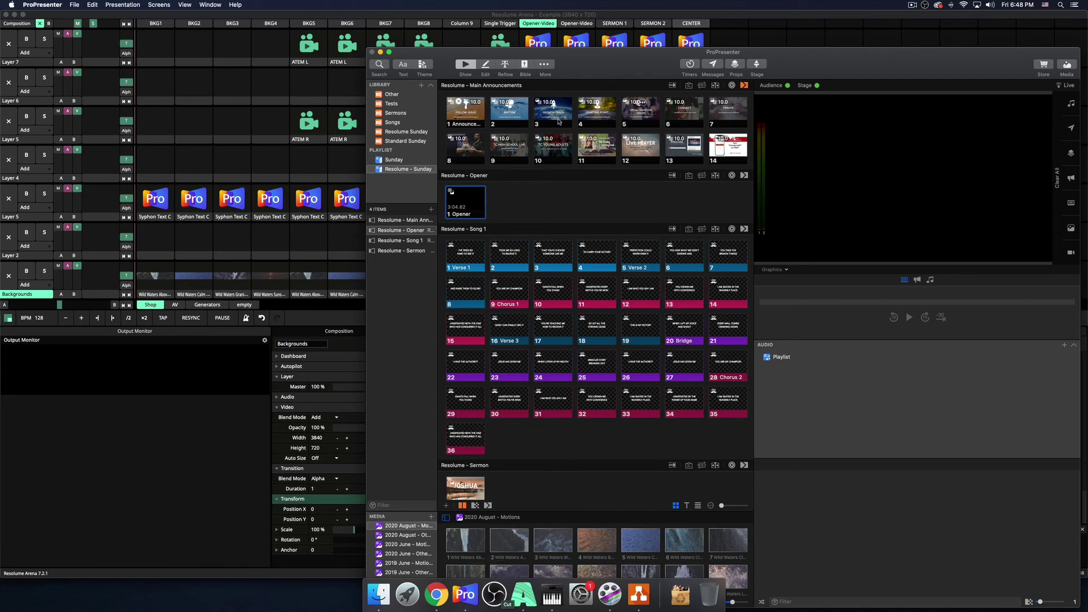
{"action": "key", "text": "super+m"}
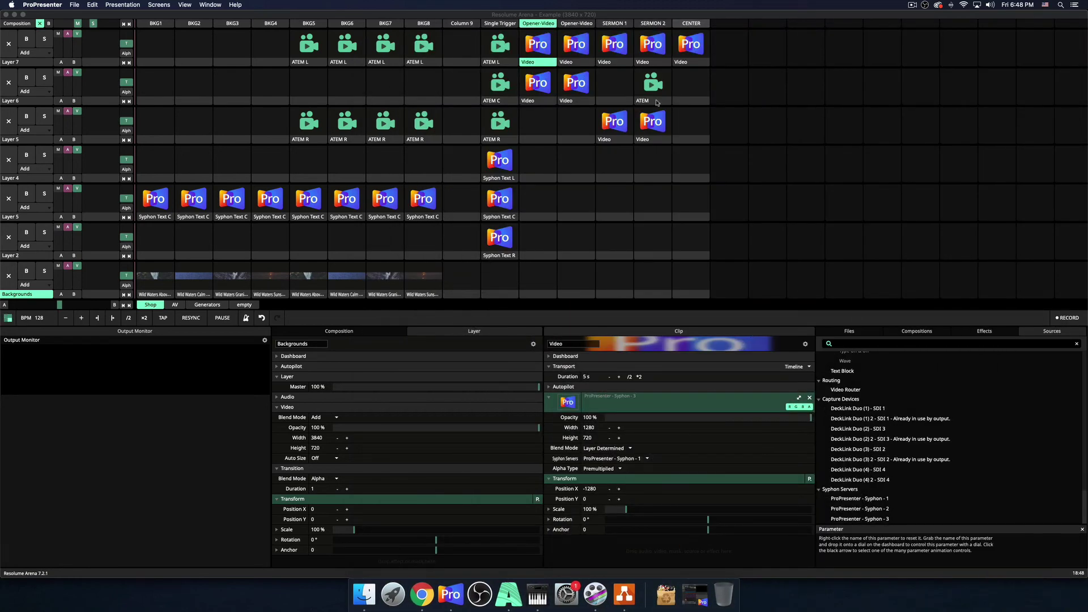
{"action": "left_click", "coordinate": [456, 601]}
- Send the 1 Sermon JOSHUA slide to the Resolume VIDEO/SLIDES screen, then bring Resolume forward
{"action": "left_click", "coordinate": [694, 593]}
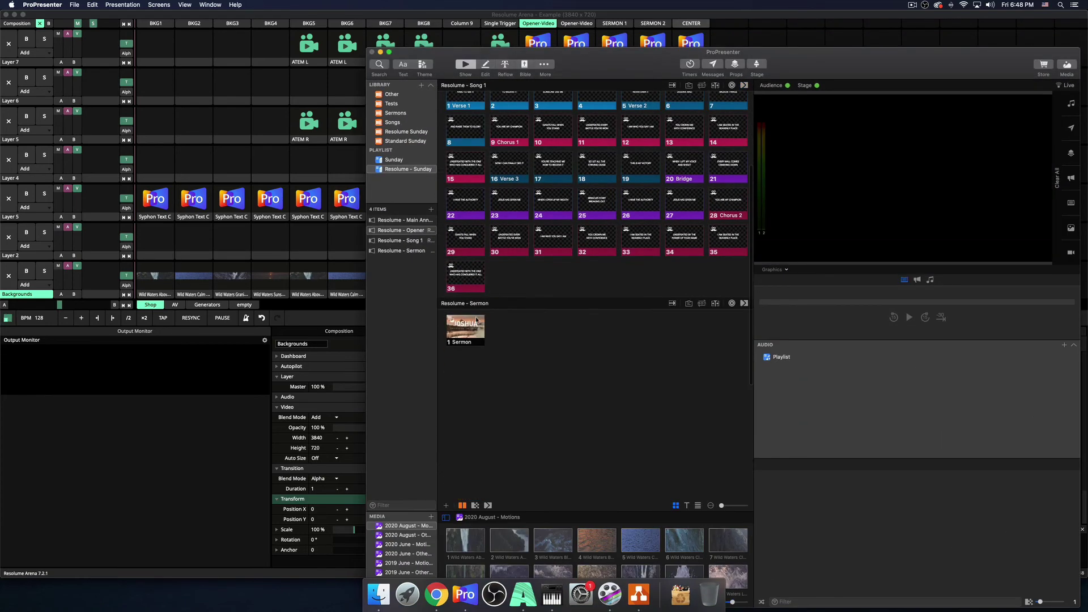
{"action": "left_click", "coordinate": [476, 320]}
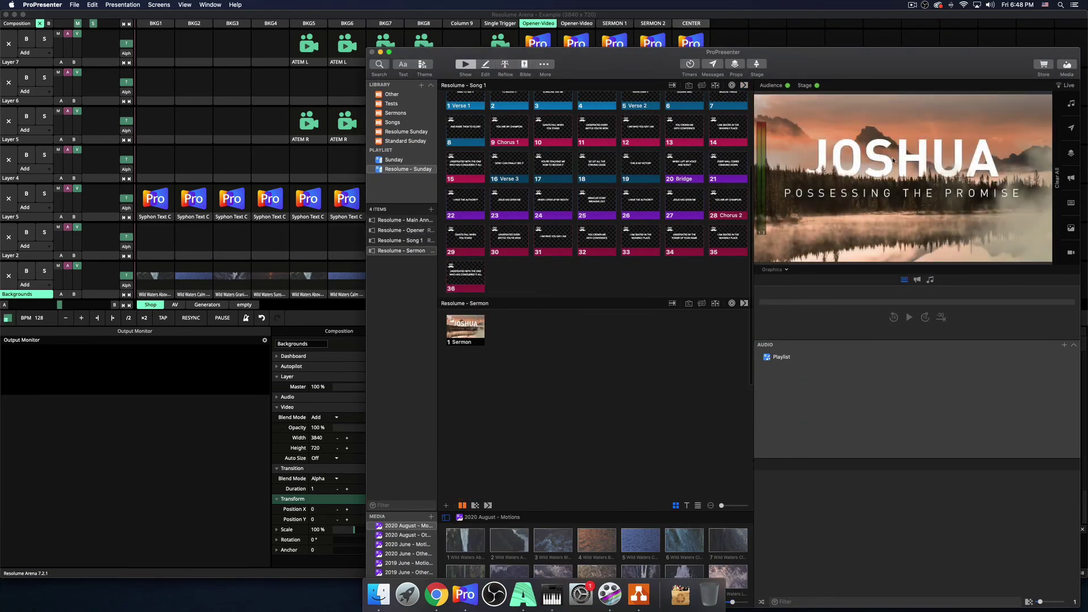
{"action": "left_click", "coordinate": [781, 269]}
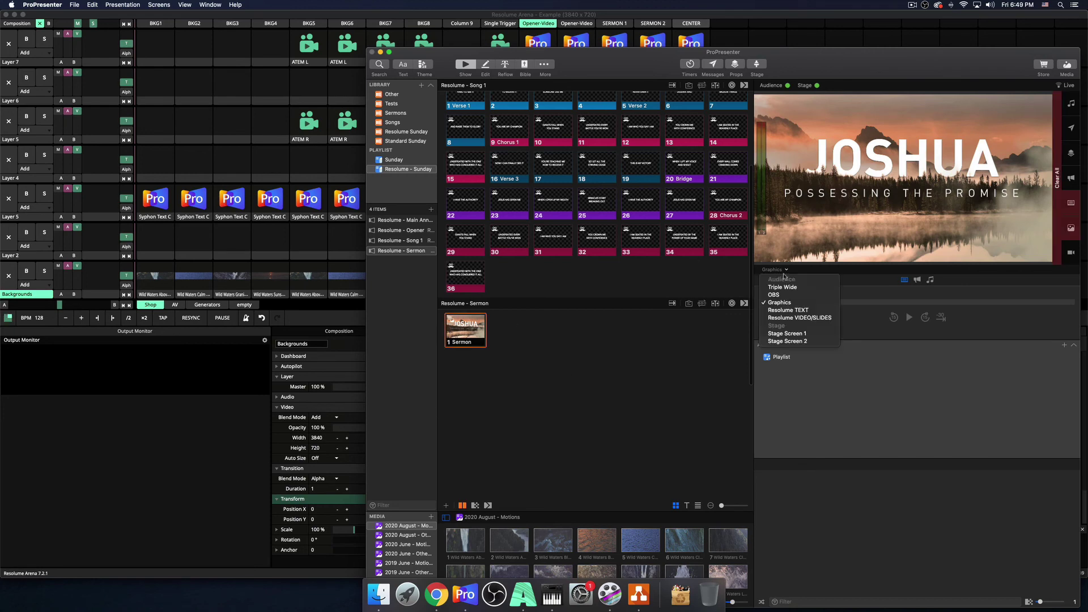
{"action": "left_click", "coordinate": [796, 318]}
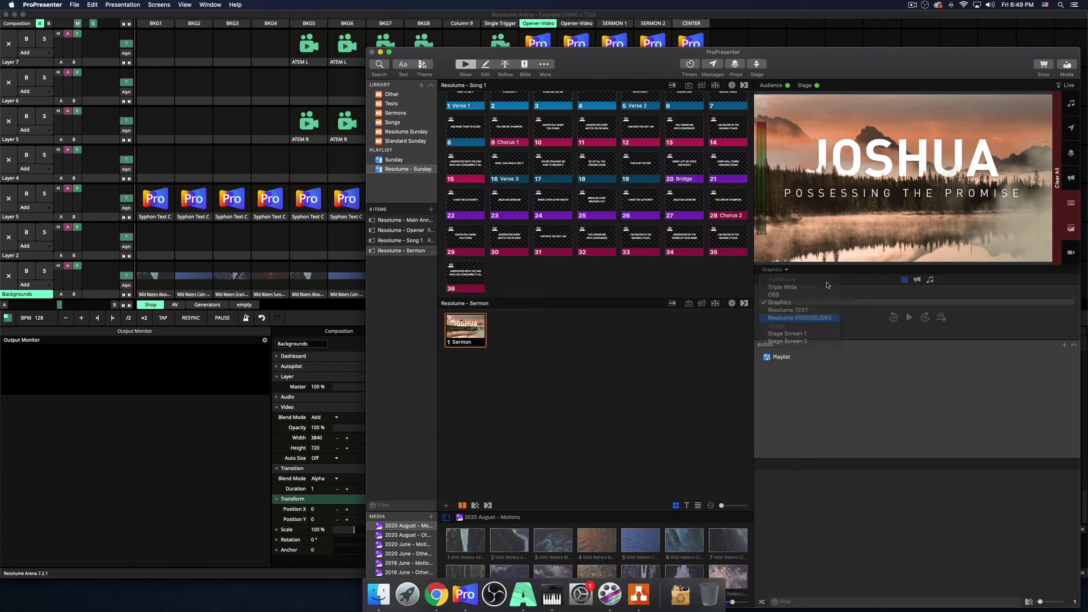
{"action": "left_click", "coordinate": [200, 460]}
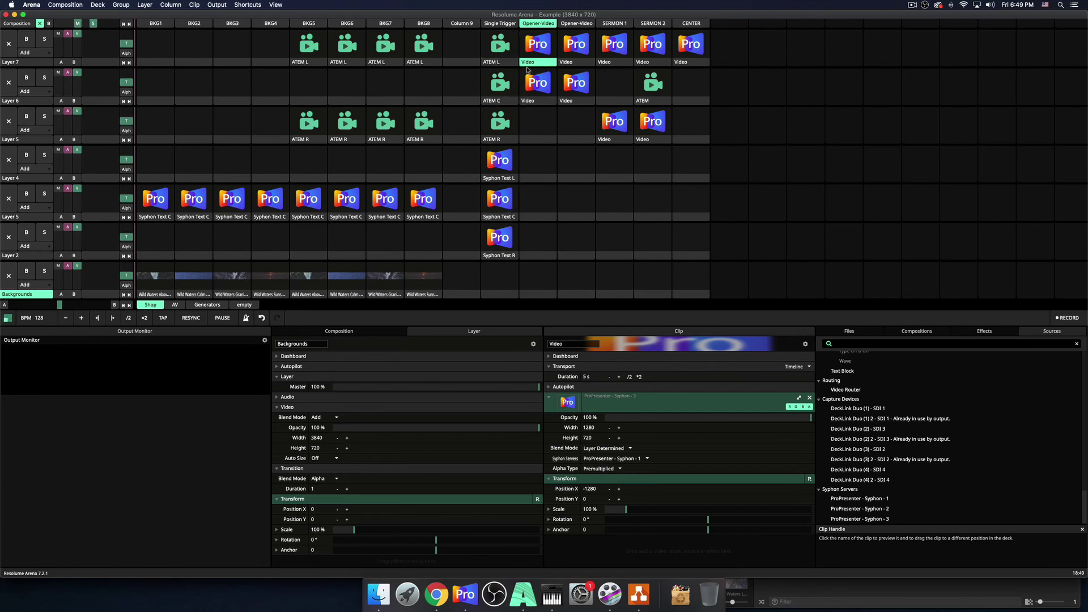
- Launch the ATEM L, ATEM C and ATEM R camera clips, then the second Opener-Video column
{"action": "left_click", "coordinate": [498, 49]}
{"action": "left_click", "coordinate": [500, 85]}
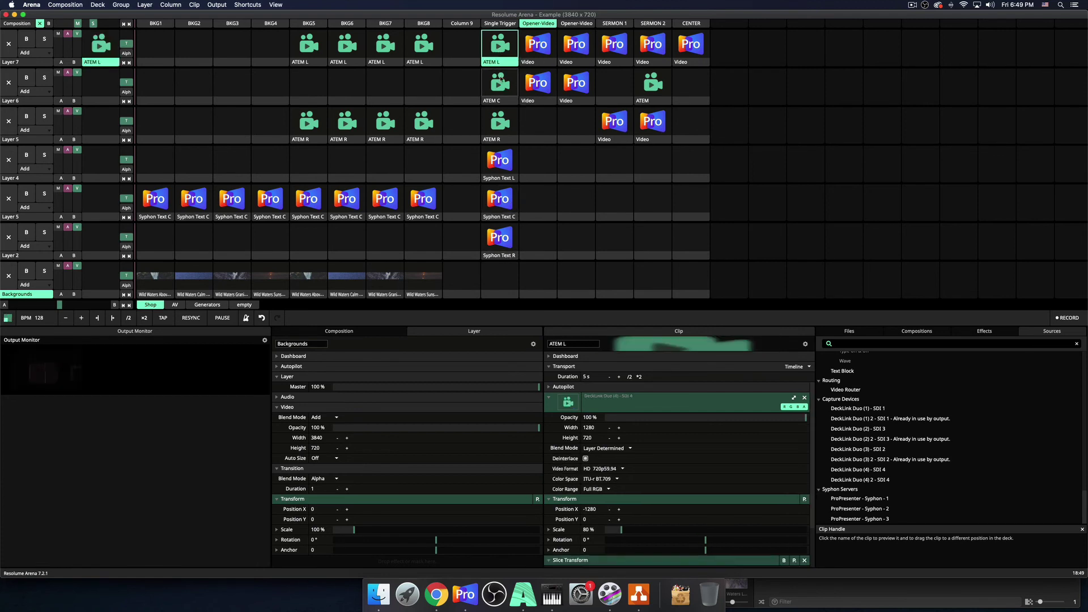
{"action": "left_click", "coordinate": [500, 137]}
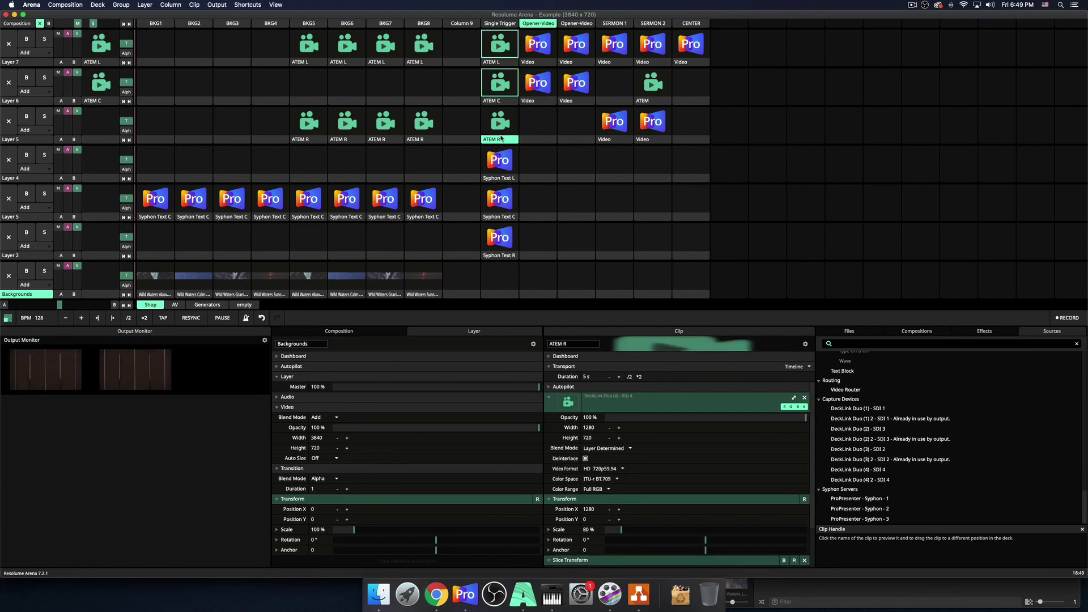
{"action": "left_click", "coordinate": [503, 135]}
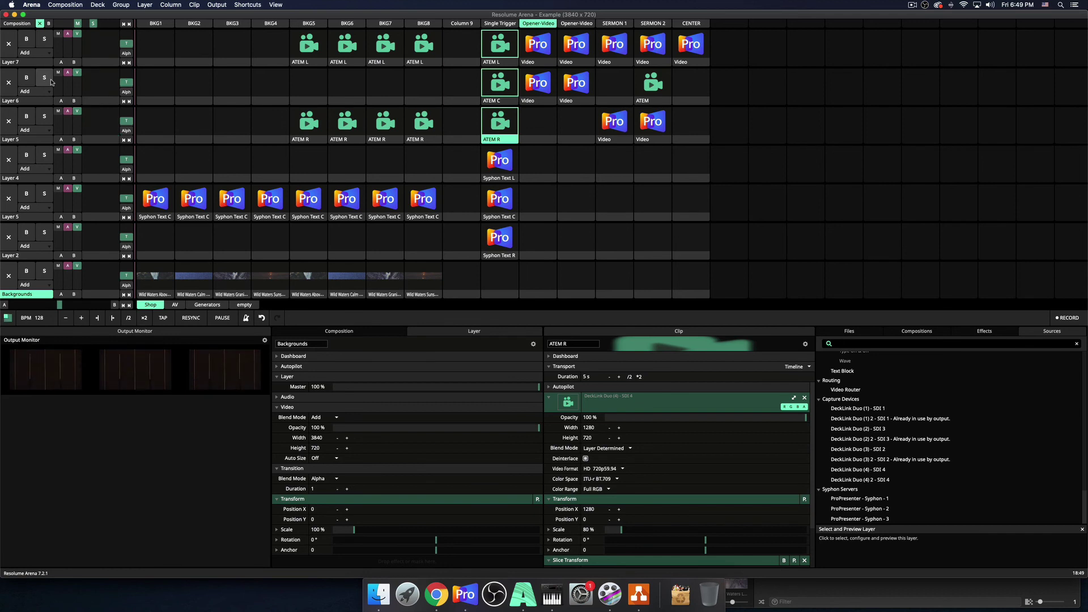
{"action": "left_click", "coordinate": [576, 23]}
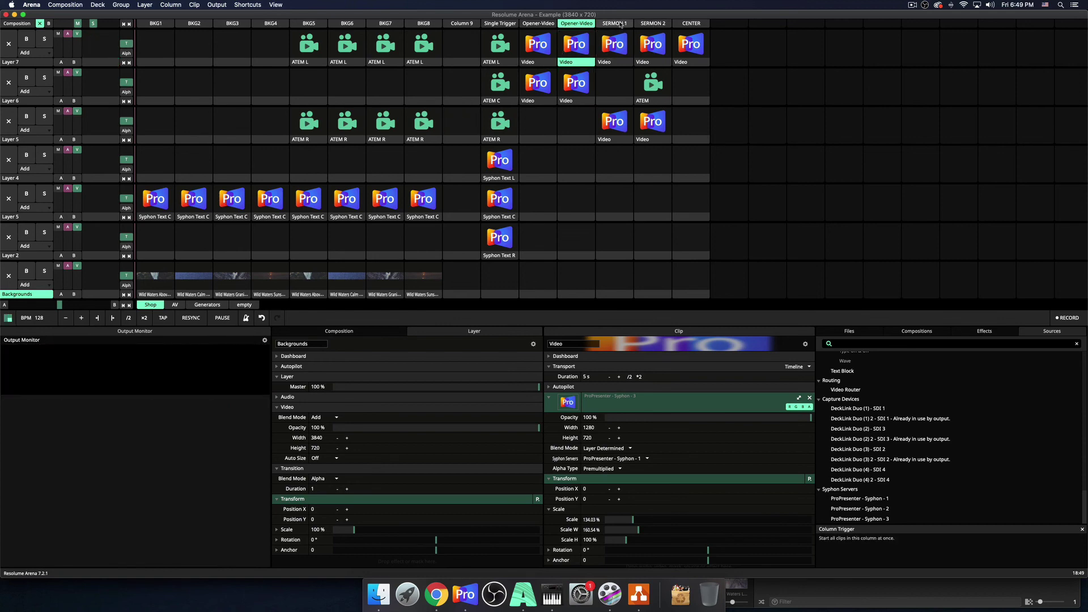
- Launch the SERMON 1 and SERMON 2 columns so the JOSHUA slide goes live, then check ProPresenter
{"action": "left_click", "coordinate": [620, 24]}
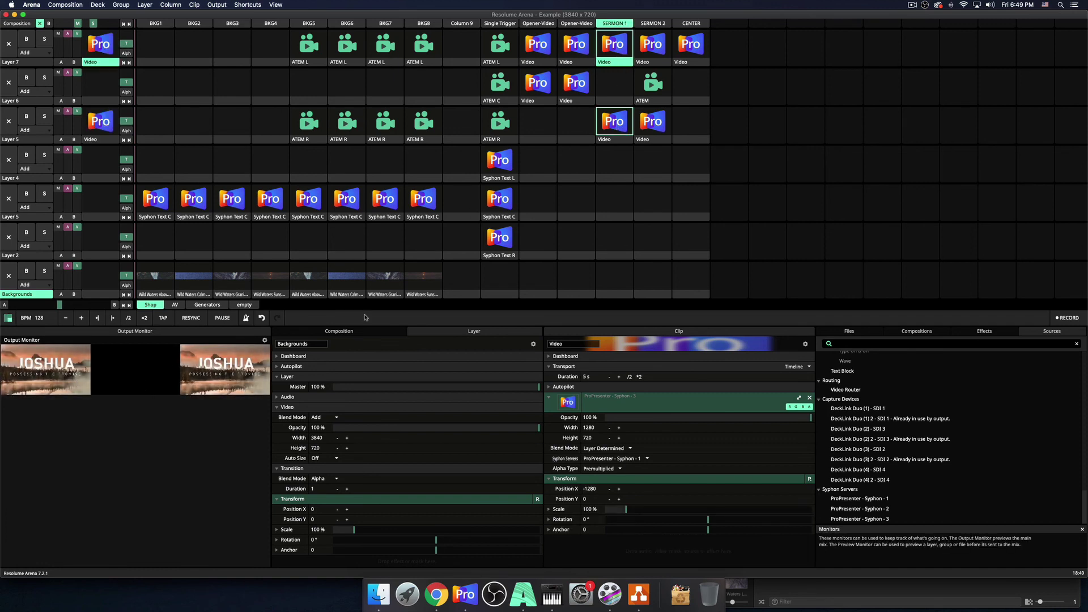
{"action": "left_click", "coordinate": [651, 24]}
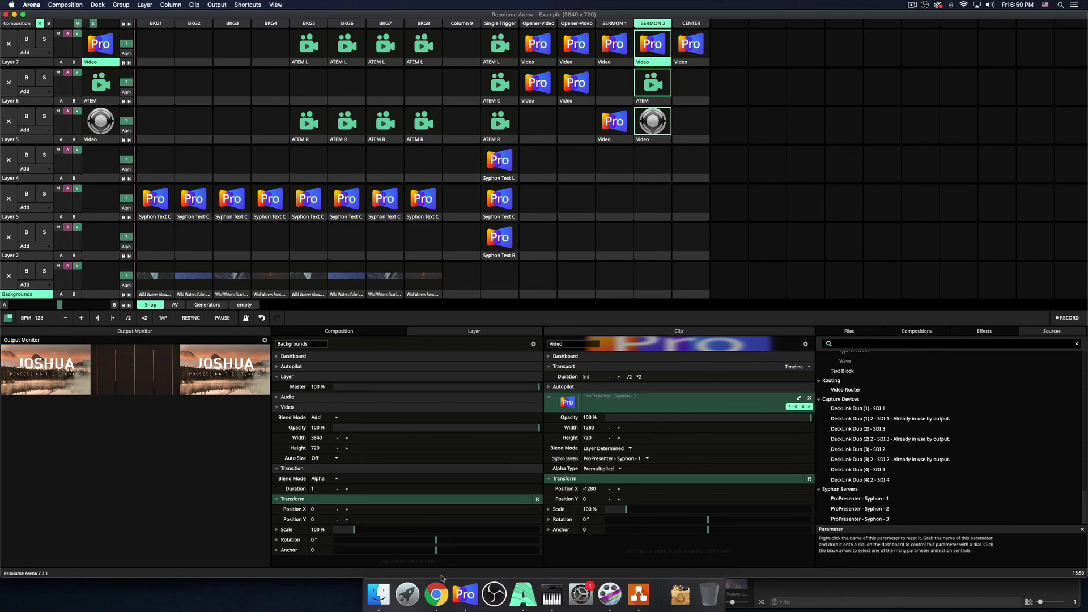
{"action": "left_click", "coordinate": [464, 594]}
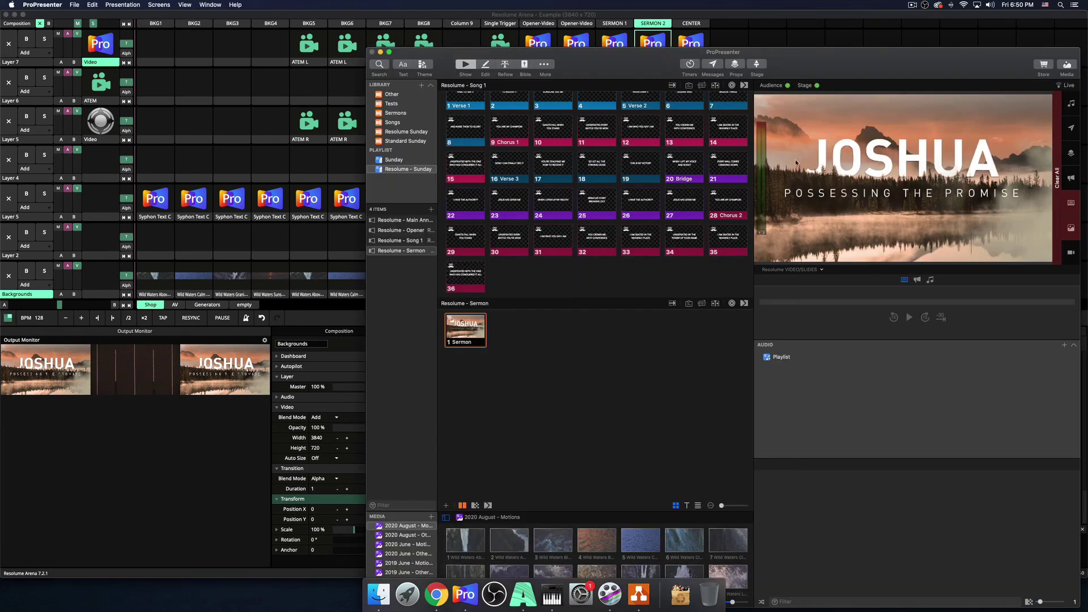
{"action": "left_click", "coordinate": [380, 52]}
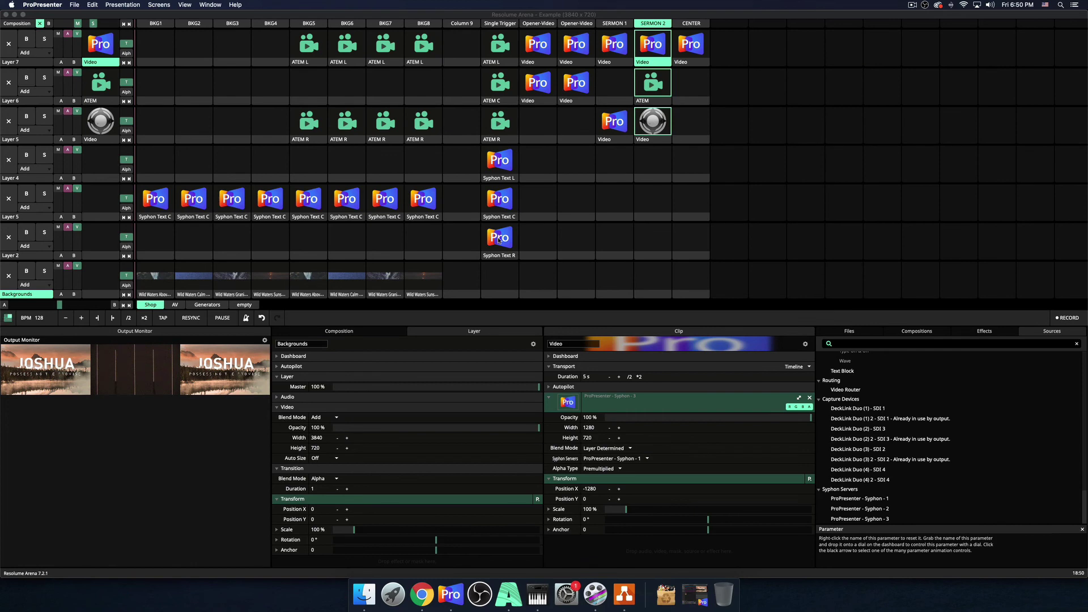